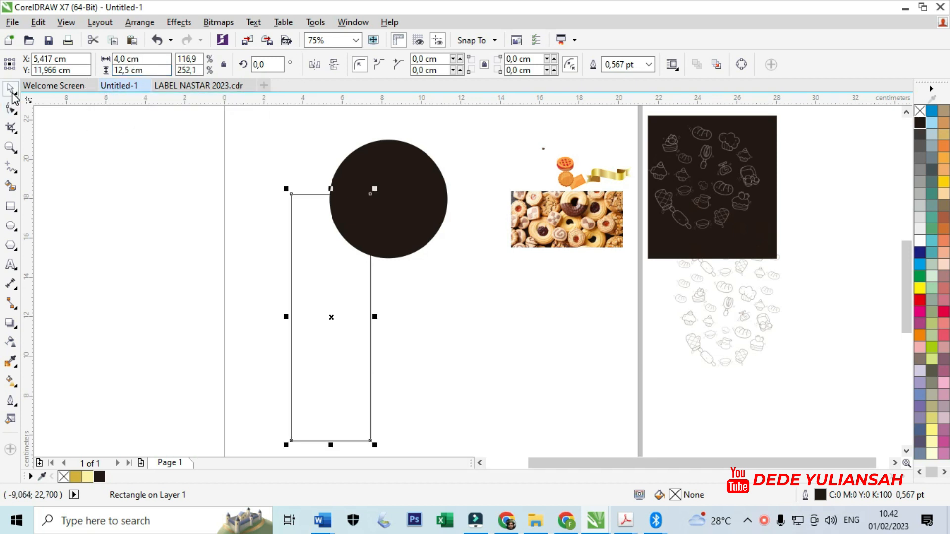
- Fill the tall rectangle with the light tan colour #EBC6A1 sampled from the cookie photo using the Color Eyedropper
left_click(76, 476)
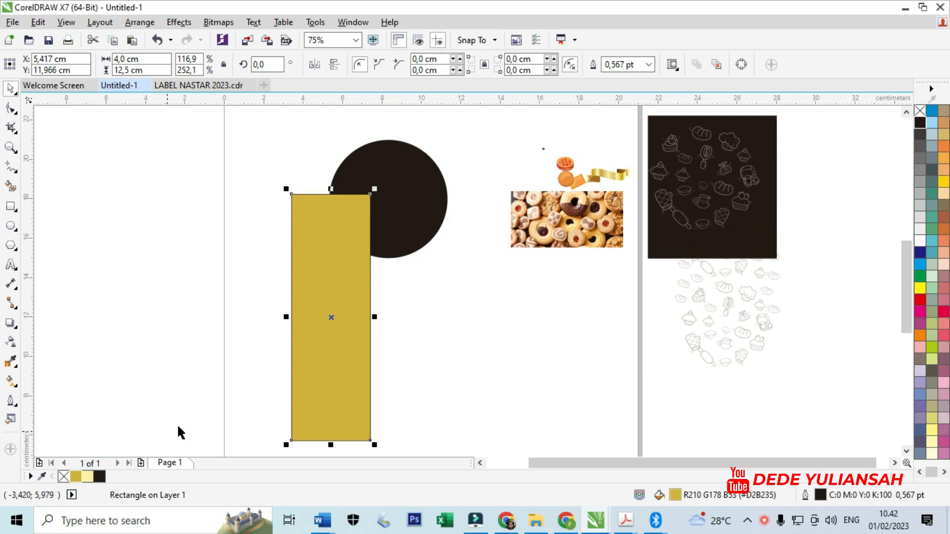
left_click(11, 362)
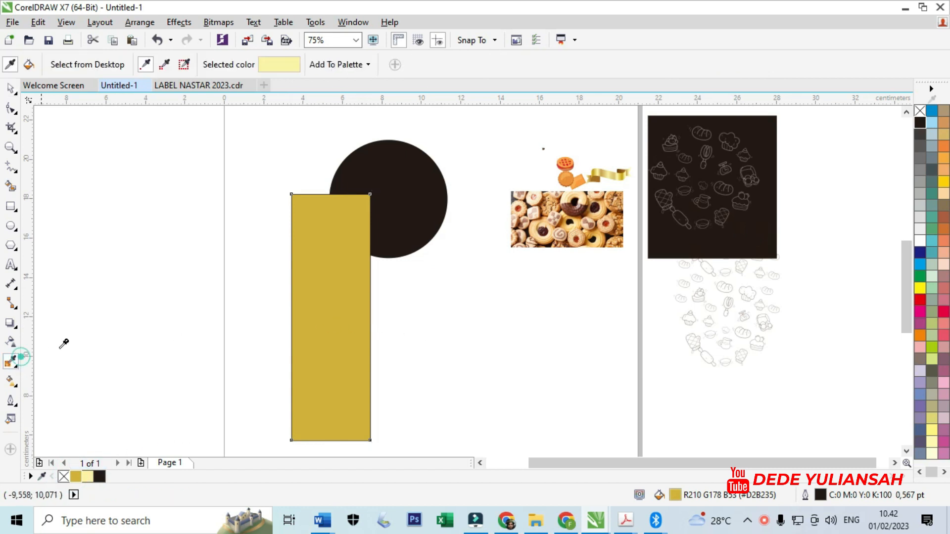
left_click(524, 206)
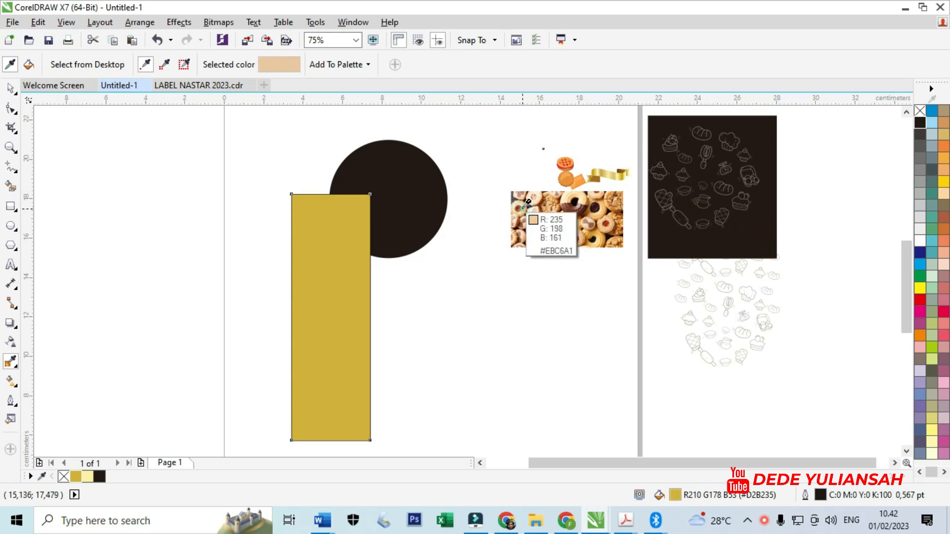
left_click(297, 271)
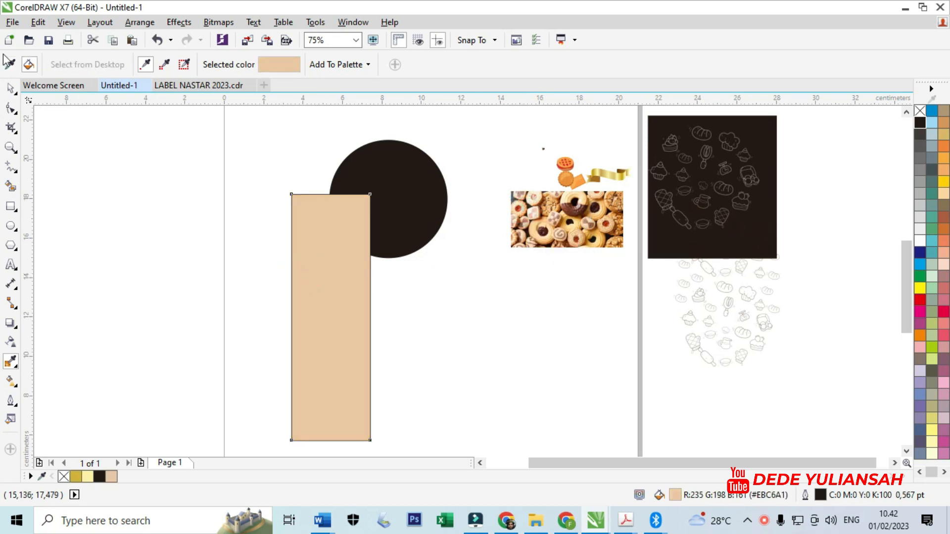
left_click(11, 89)
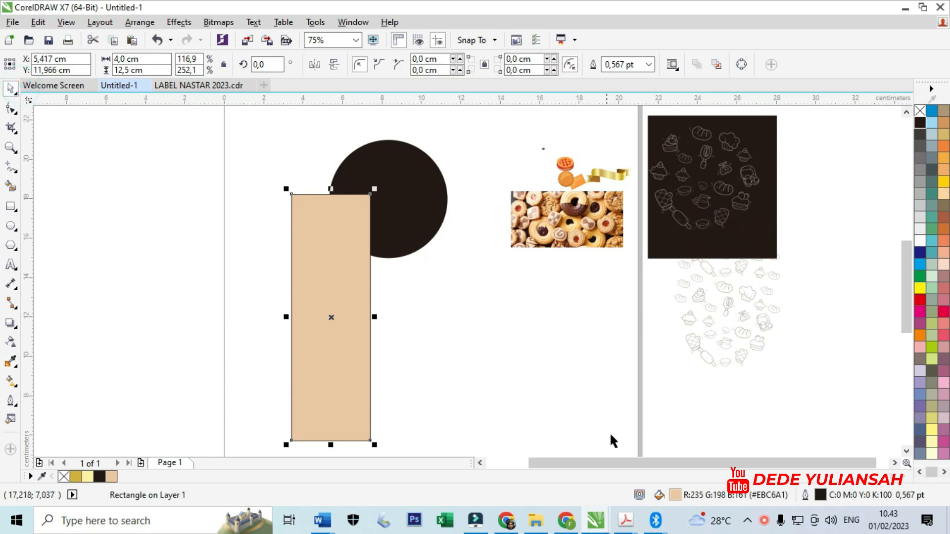
- Switch the rectangle's fill to CMYK and lighten it to a pale cream of C0 M15 Y23 K0
double_click(675, 494)
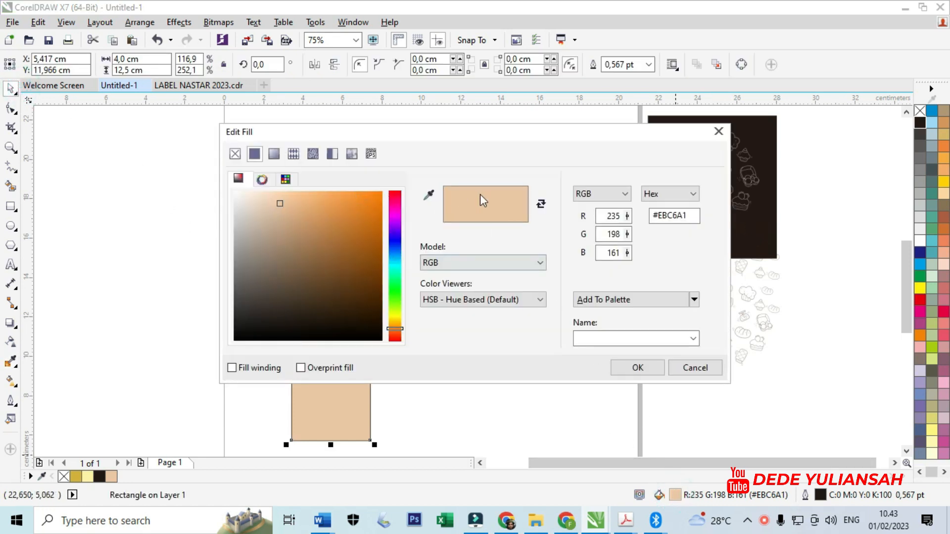
left_click(601, 193)
left_click(589, 216)
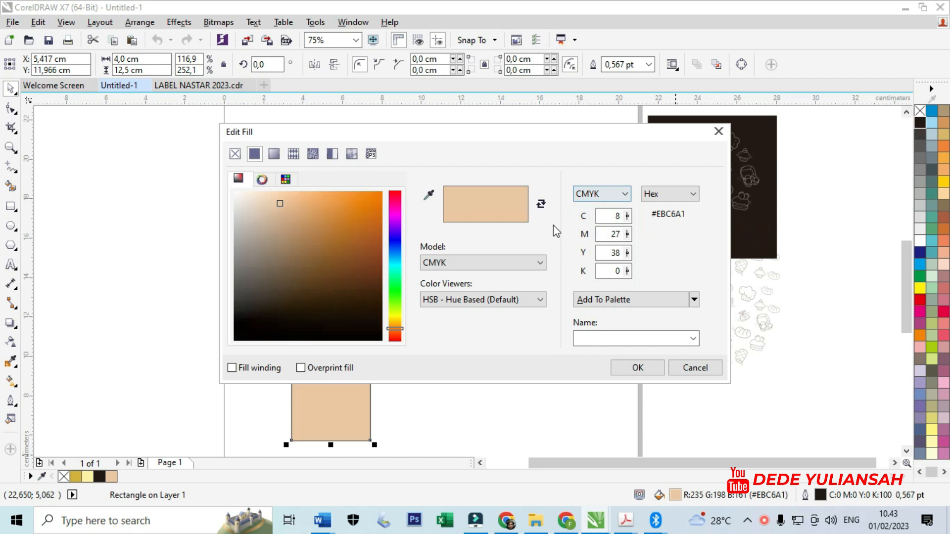
left_click(281, 192)
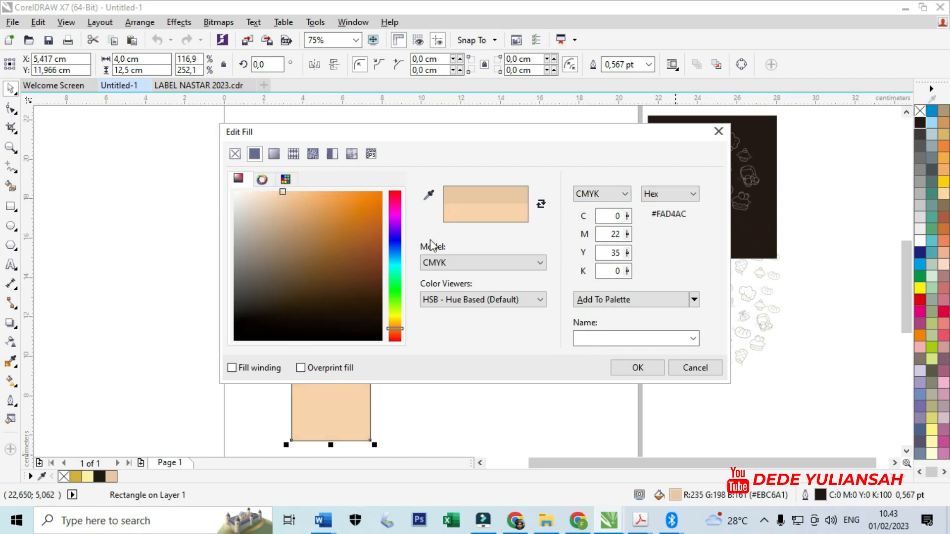
left_click(638, 369)
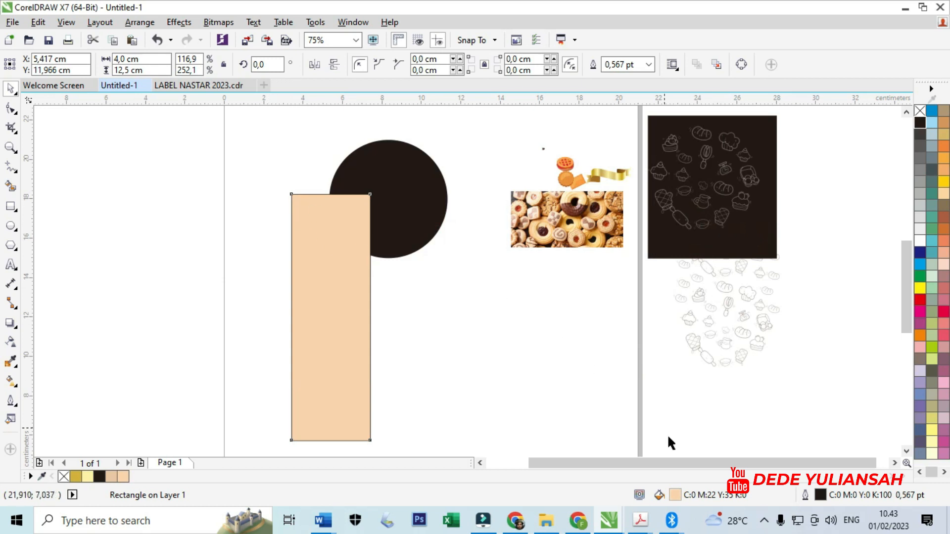
double_click(675, 495)
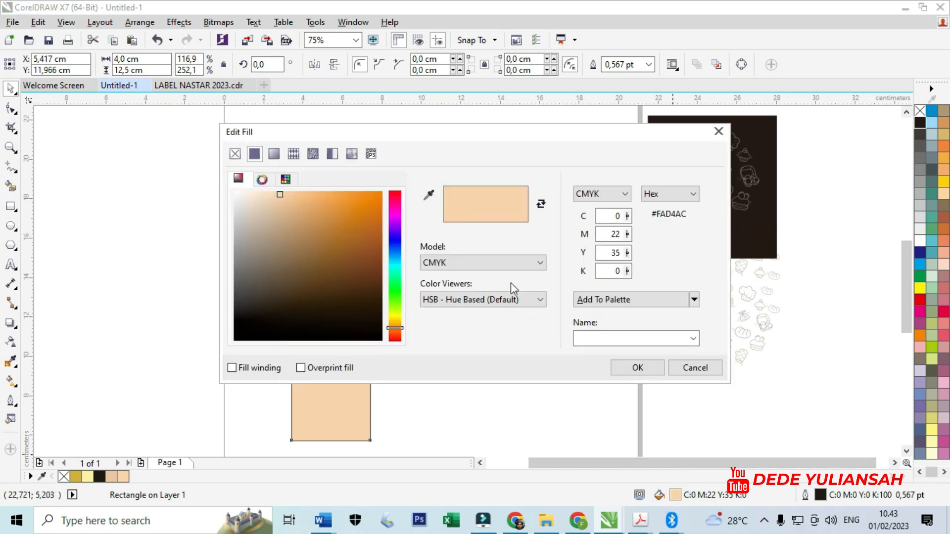
left_click(272, 191)
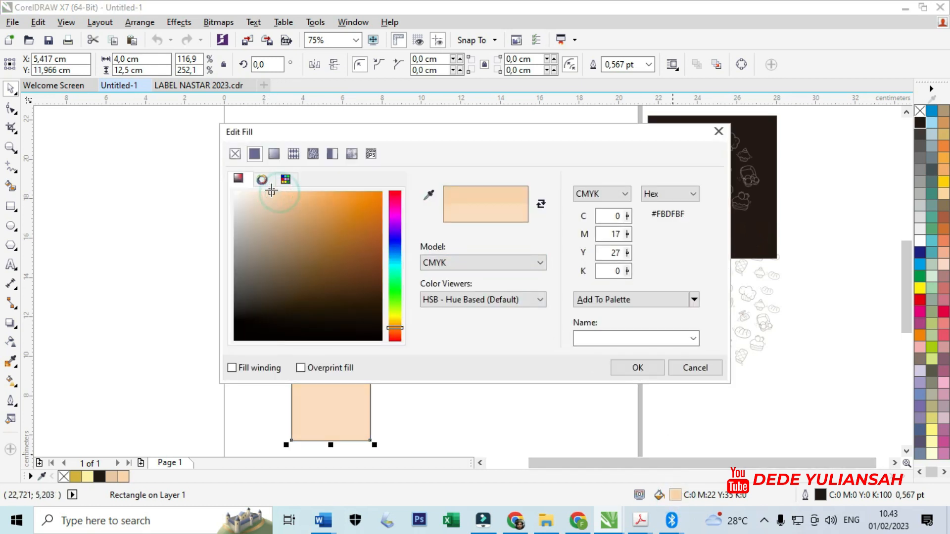
left_click(640, 366)
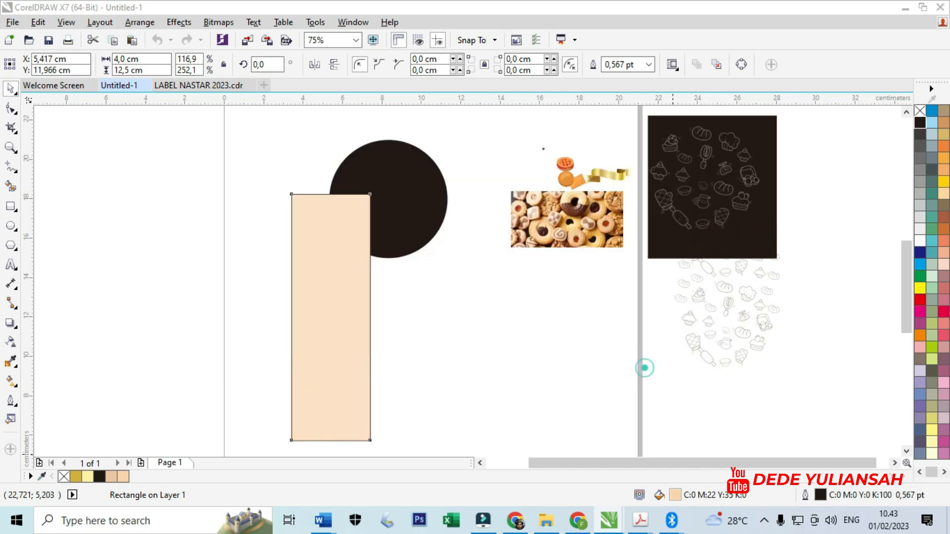
- Fully round all four corners of the cream rectangle with the Shape tool to a 2.0 cm radius
left_click(12, 108)
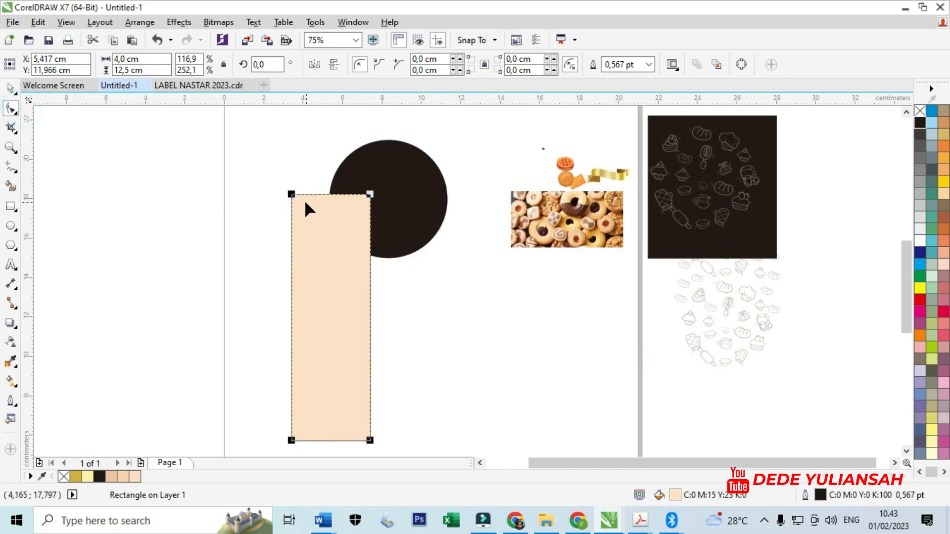
left_click_drag(291, 194, 291, 233)
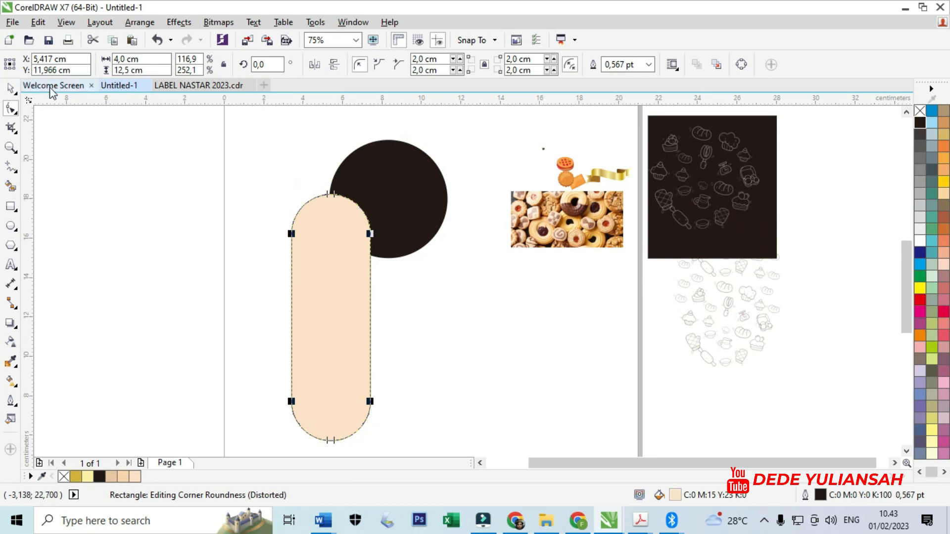
left_click(7, 90)
left_click(180, 227)
left_click(328, 254)
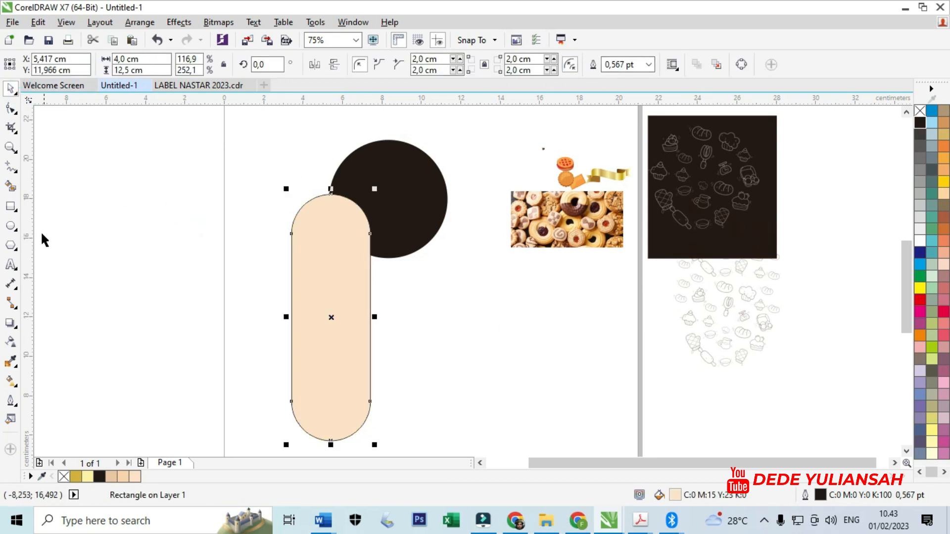
left_click(197, 304)
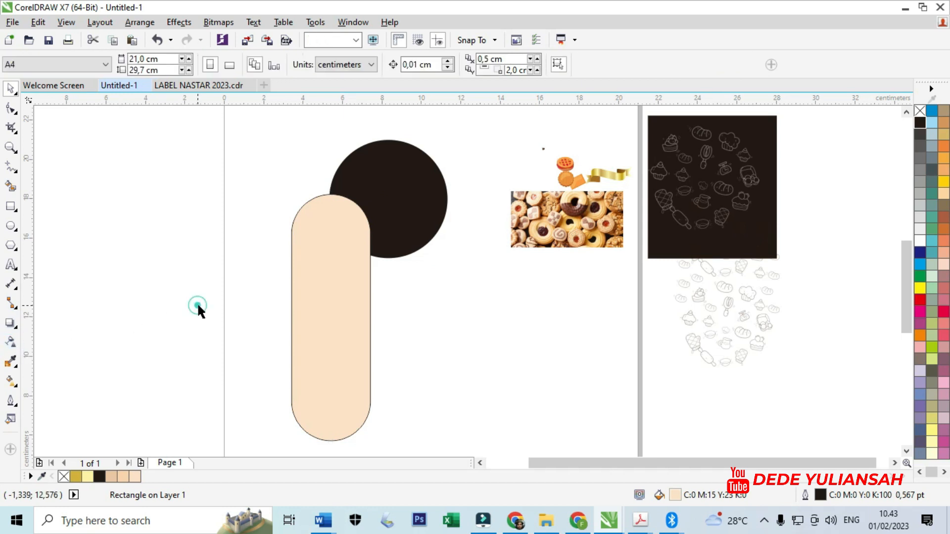
- Add a one-step inside contour to the rounded cream shape with an offset of about 0.235 cm
left_click(300, 292)
left_click(19, 331)
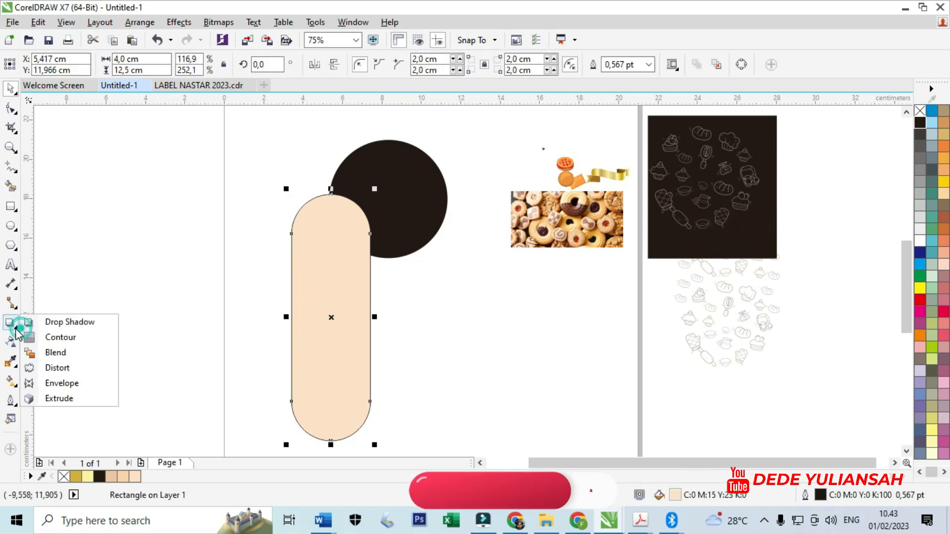
left_click(57, 335)
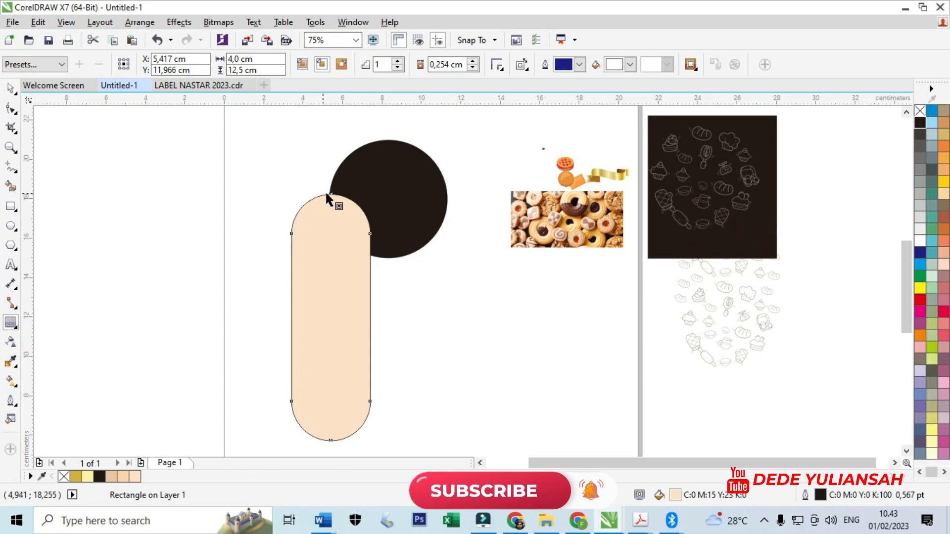
mouse_move(331, 192)
left_mouse_down()
mouse_move(337, 209)
mouse_move(330, 199)
left_mouse_up()
left_click(238, 216)
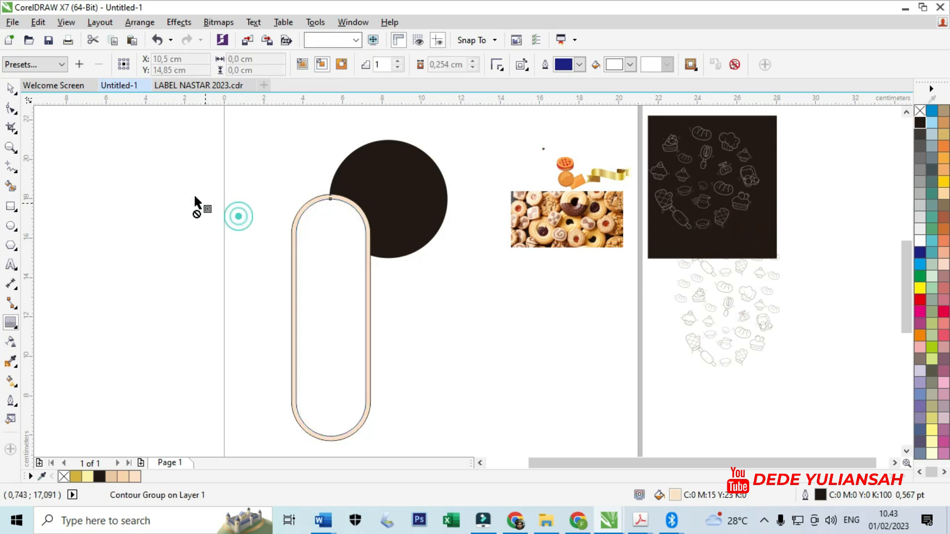
key("space")
- Break the contour group apart and remove the white fill from the inner rounded shape
left_click(325, 237)
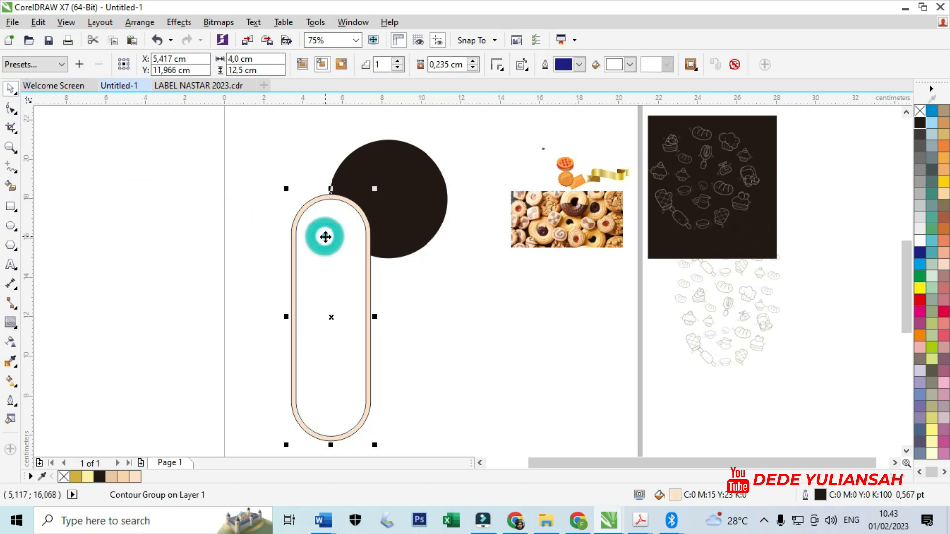
right_click(325, 237)
left_click(393, 261)
left_click(454, 287)
left_click_drag(318, 278, 392, 283)
key("ctrl+z")
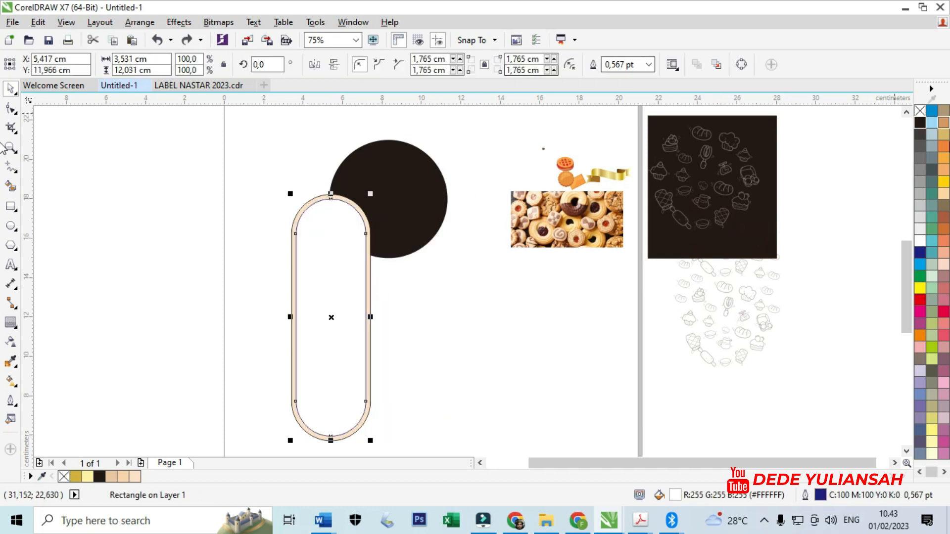
left_click(919, 111)
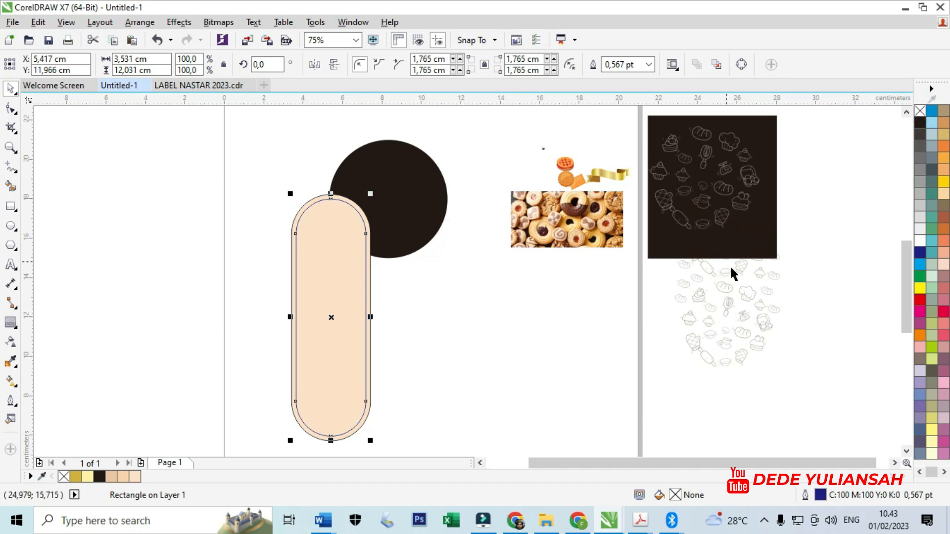
- Give the inner shape a dashed outline 1.0 pt wide that scales with the object
double_click(821, 495)
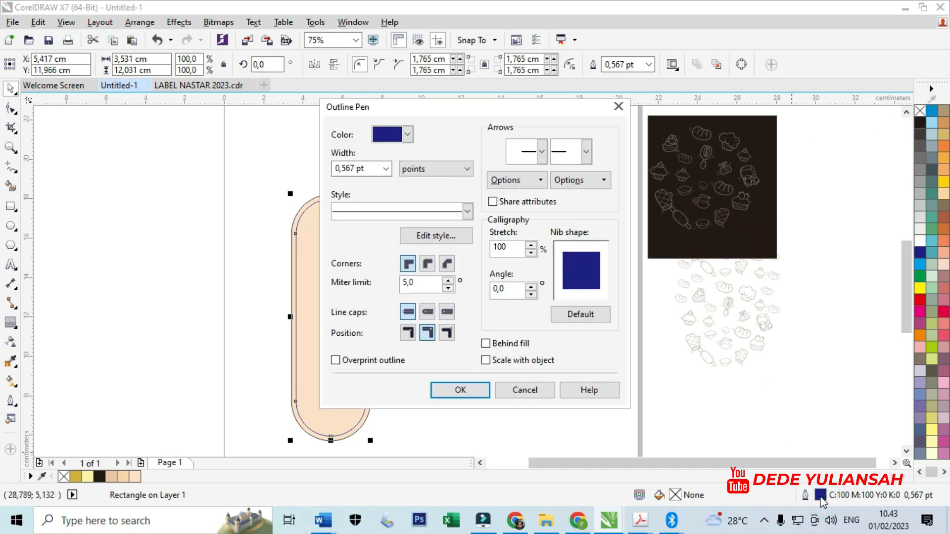
left_click(486, 360)
left_click(385, 168)
left_click(385, 169)
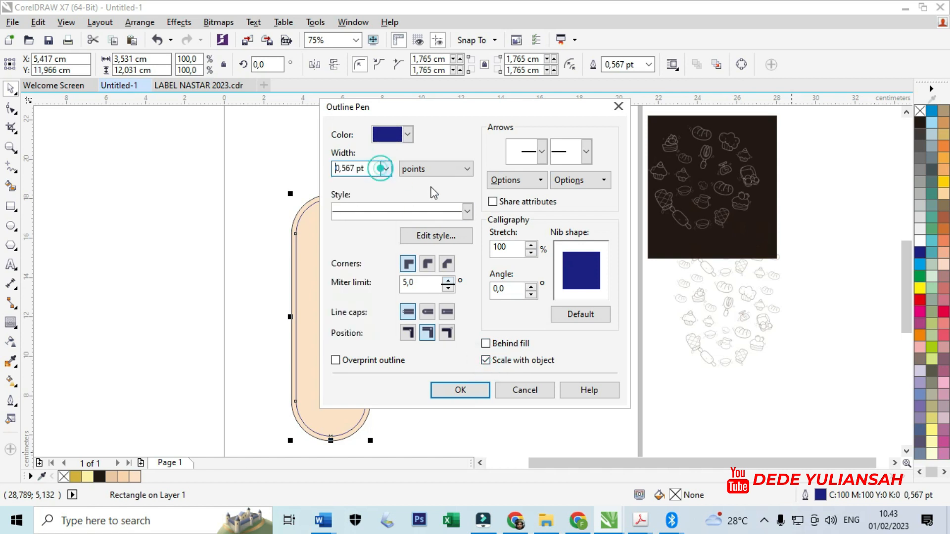
left_click(467, 212)
left_click(410, 331)
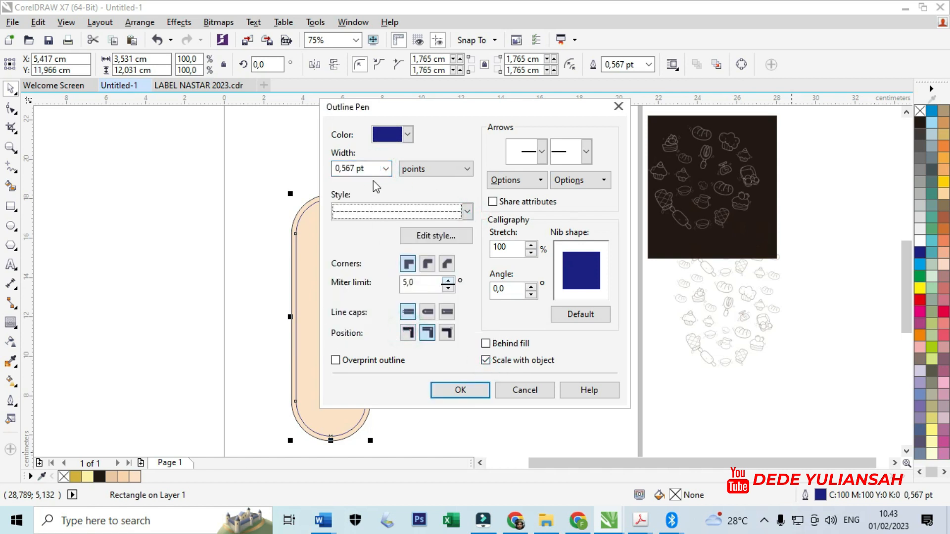
left_click(386, 169)
left_click(353, 224)
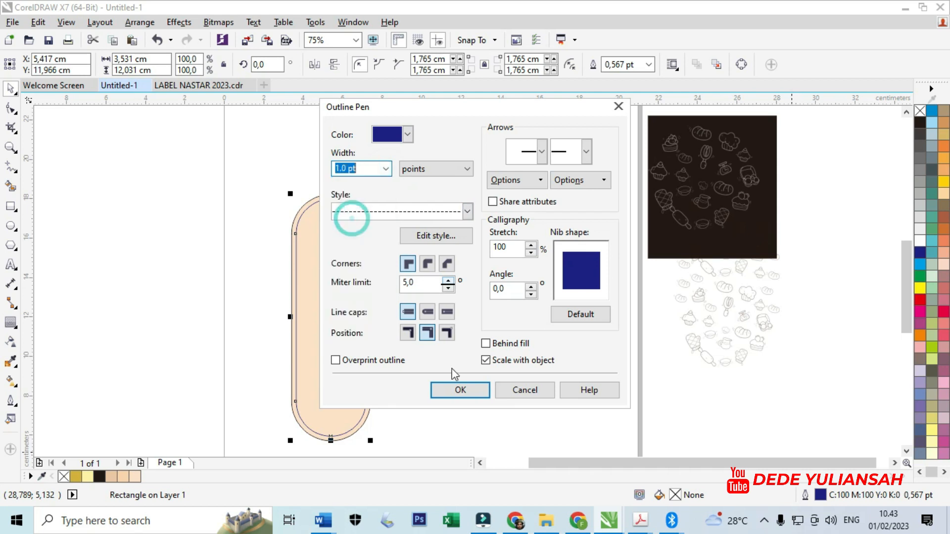
left_click(471, 391)
scroll(301, 230, "up", 4)
scroll(301, 227, "down", 4)
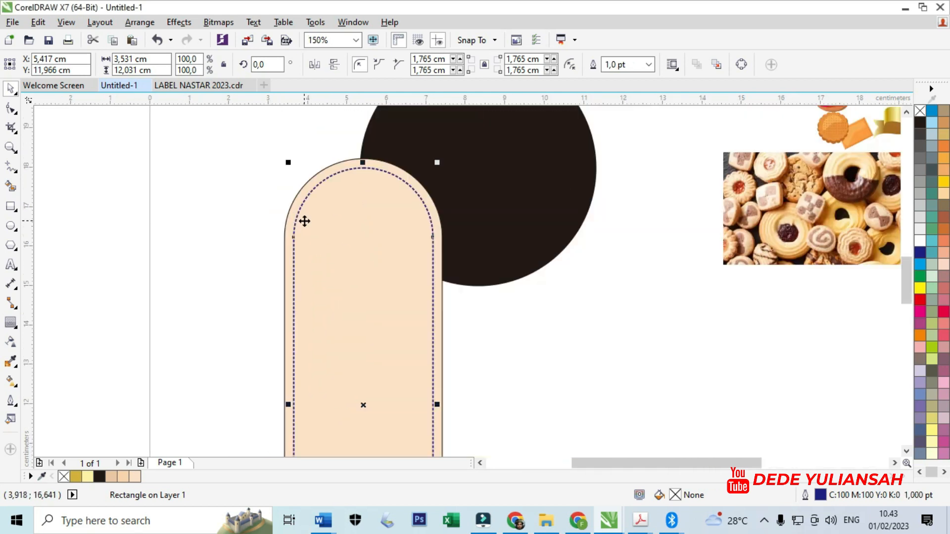
- Group the rounded shape with its dashed inner outline and centre the group horizontally on the black circle
left_click_drag(244, 173, 420, 445)
key("ctrl+g")
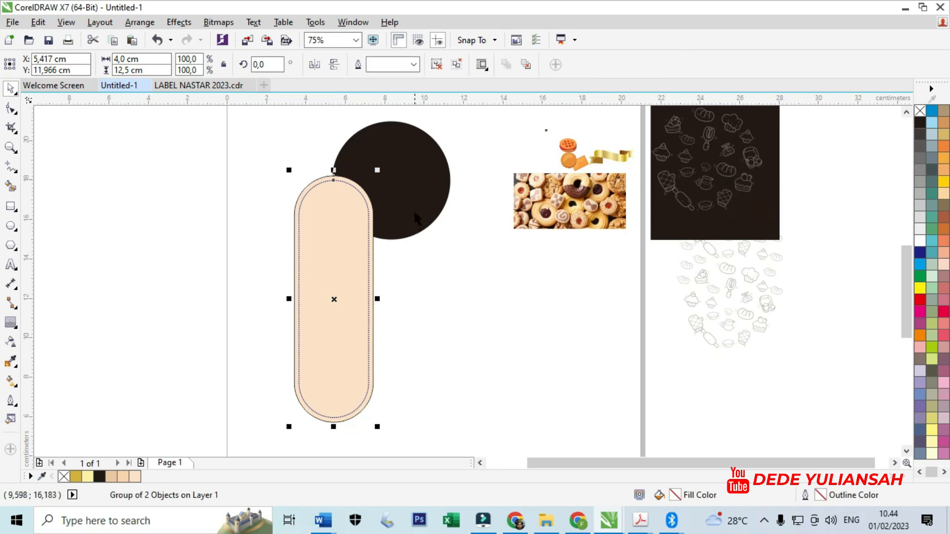
left_click(414, 209, "shift")
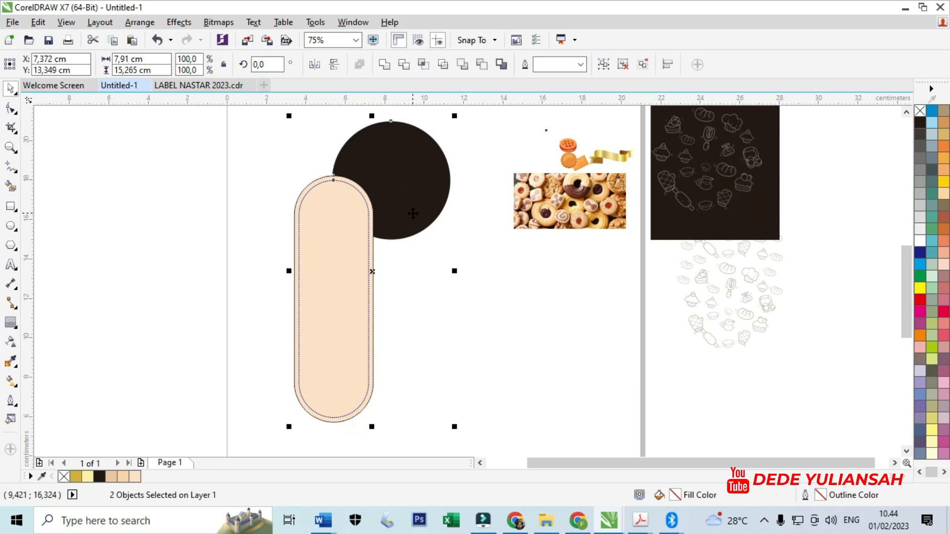
key("c")
- Move the rounded group up slightly and send it behind the black circle
left_click(487, 237)
left_click(399, 247)
left_click_drag(398, 264, 398, 254)
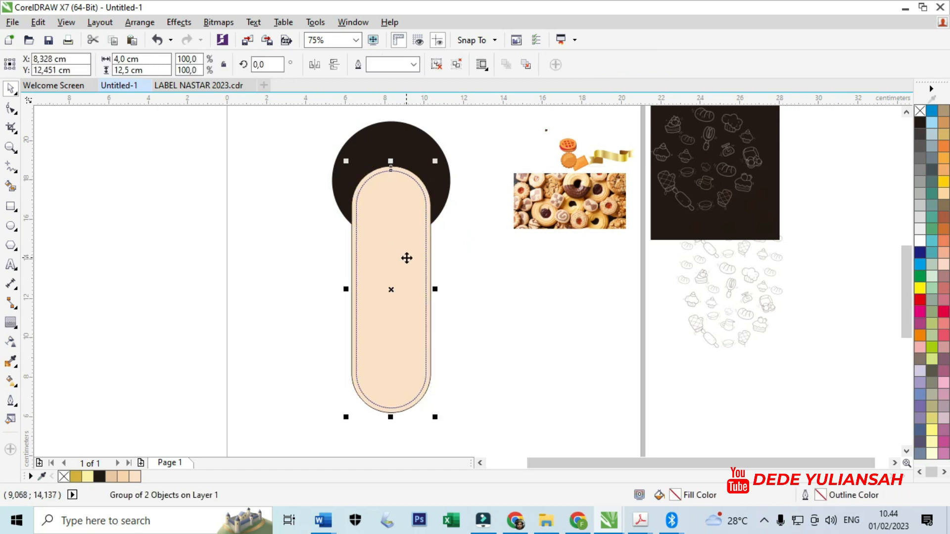
key("shift+Page_Down")
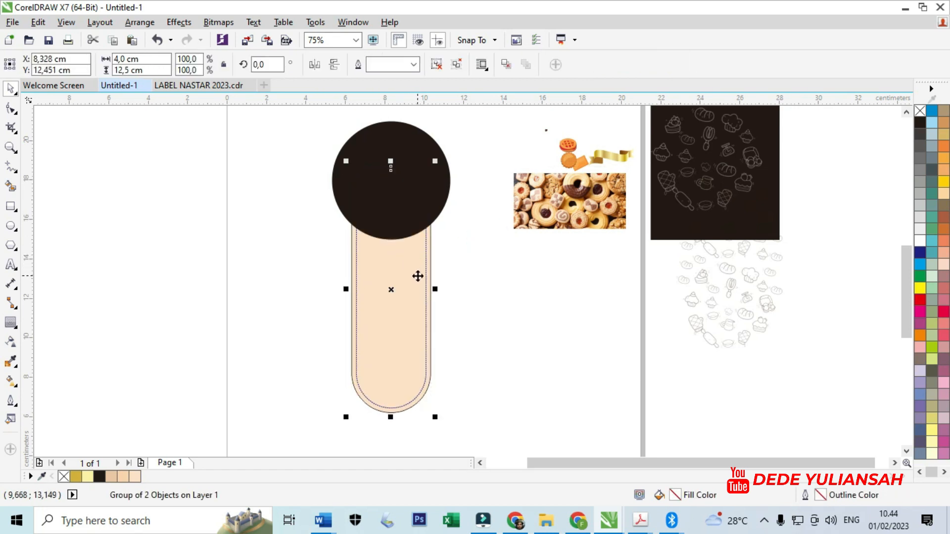
left_click(501, 309)
- Ungroup the rounded shapes and remove the outline from the outer cream shape
left_click(424, 283)
right_click(424, 283)
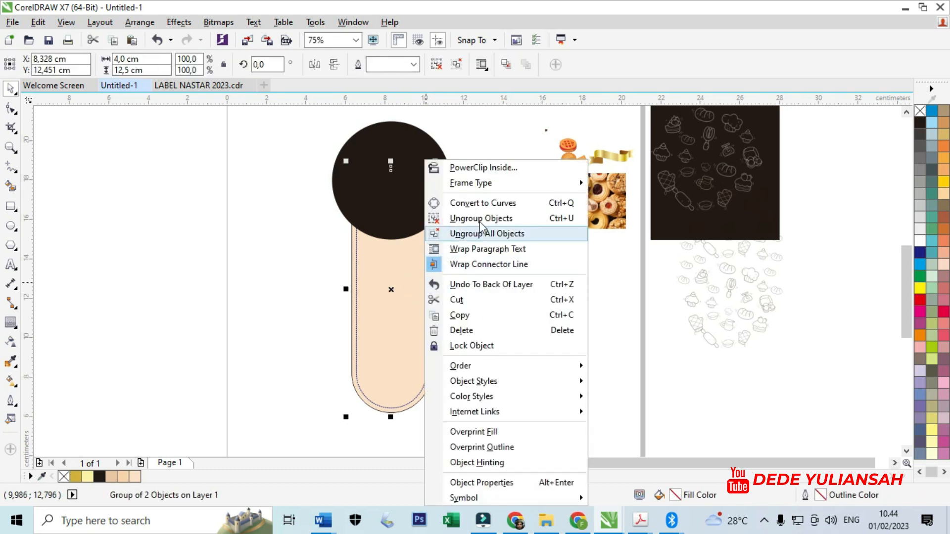
left_click(480, 217)
left_click(480, 268)
scroll(426, 253, "up", 2)
scroll(425, 253, "up", 1)
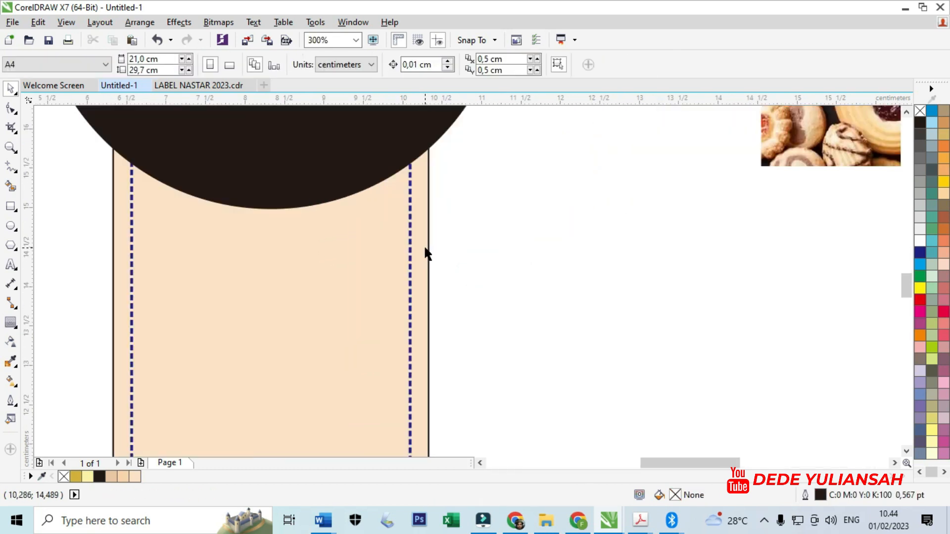
left_click(424, 247)
right_click(920, 110)
right_click(920, 110)
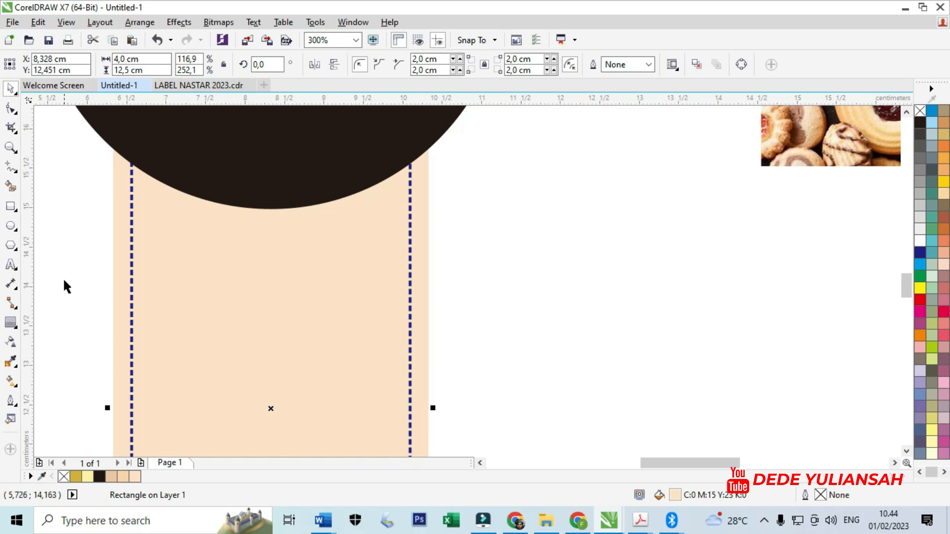
- Recolour the dashed inner outline white by sampling the white page background
left_click(11, 361)
left_click(68, 320)
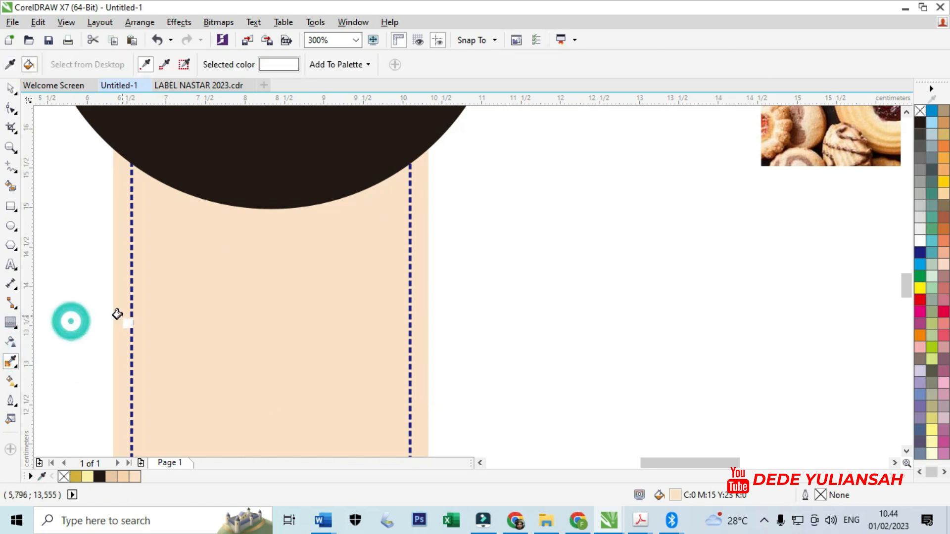
scroll(119, 314, "up", 3)
left_click(193, 313)
scroll(227, 335, "down", 3)
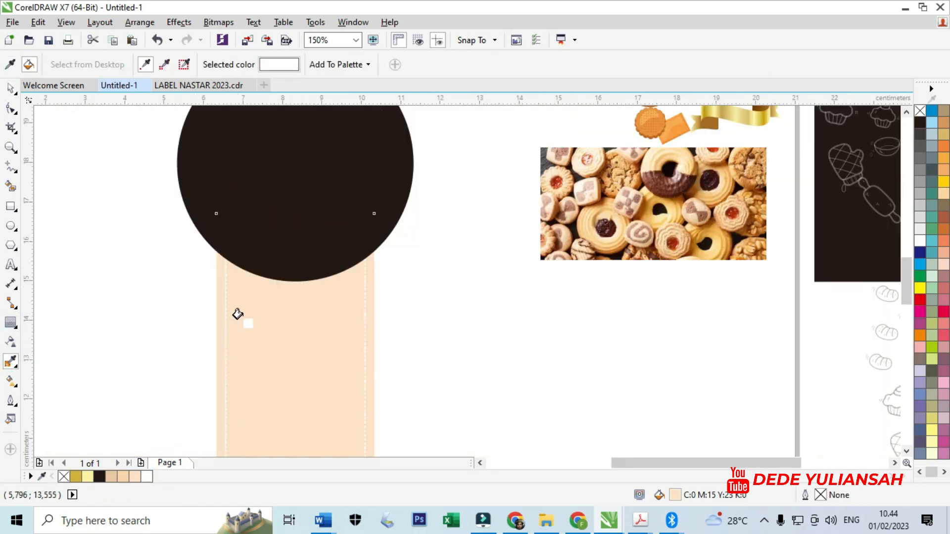
scroll(234, 322, "down", 1)
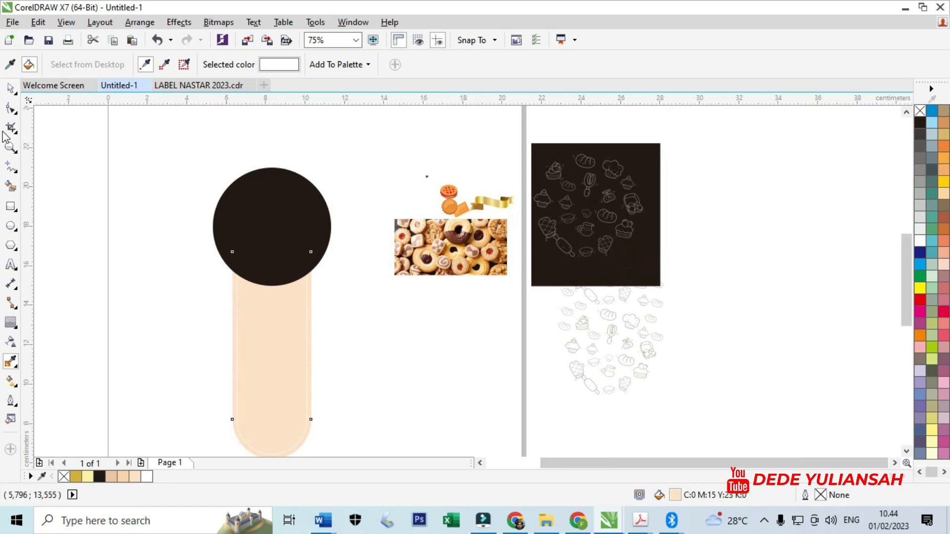
- Sample the circle's black and apply it to the dashed inner outline of the cream strip
left_click(10, 65)
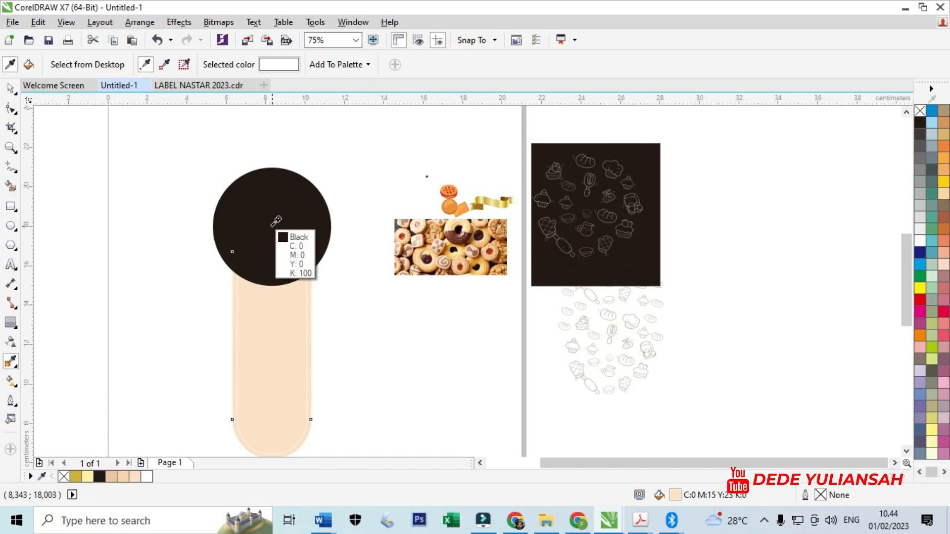
left_click(272, 226)
scroll(241, 286, "up", 5)
left_click(185, 272)
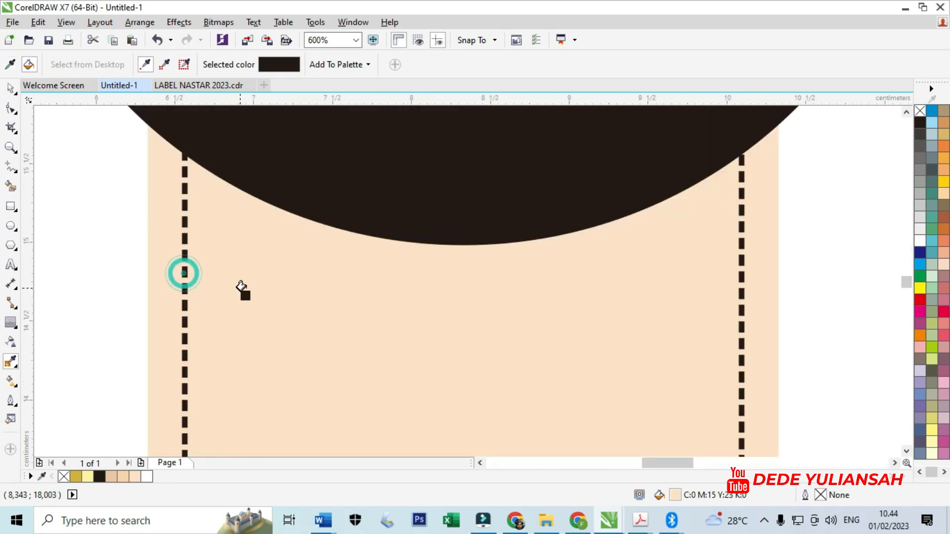
scroll(307, 263, "down", 5)
left_click(10, 89)
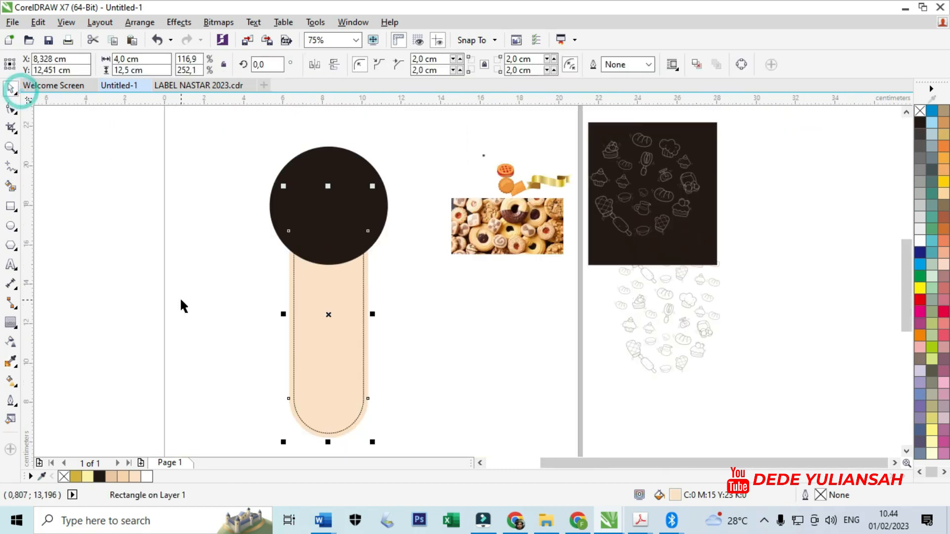
left_click(180, 298)
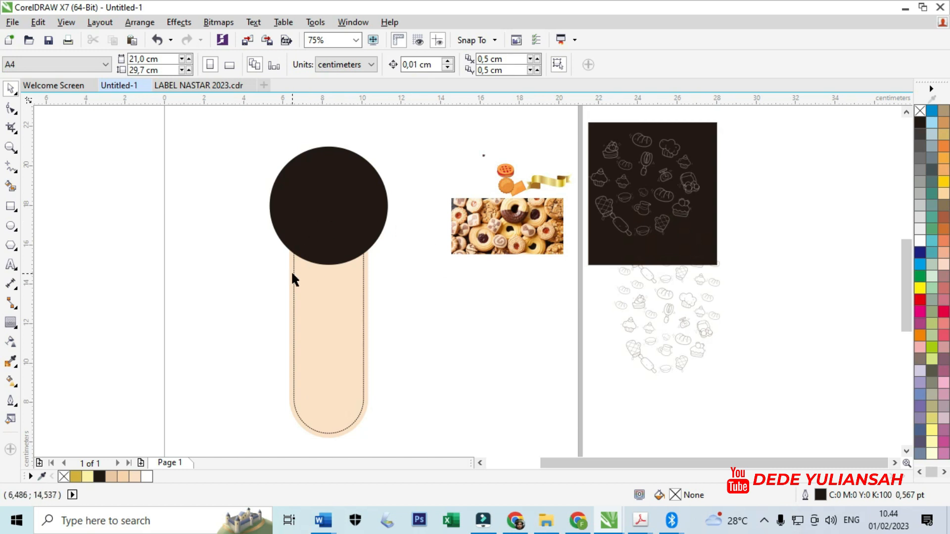
- Draw a wavy Bezier curve across the black circle, with two crests and a central dip, extending past both edges
scroll(334, 209, "up", 3)
left_click(480, 300)
left_click(310, 268)
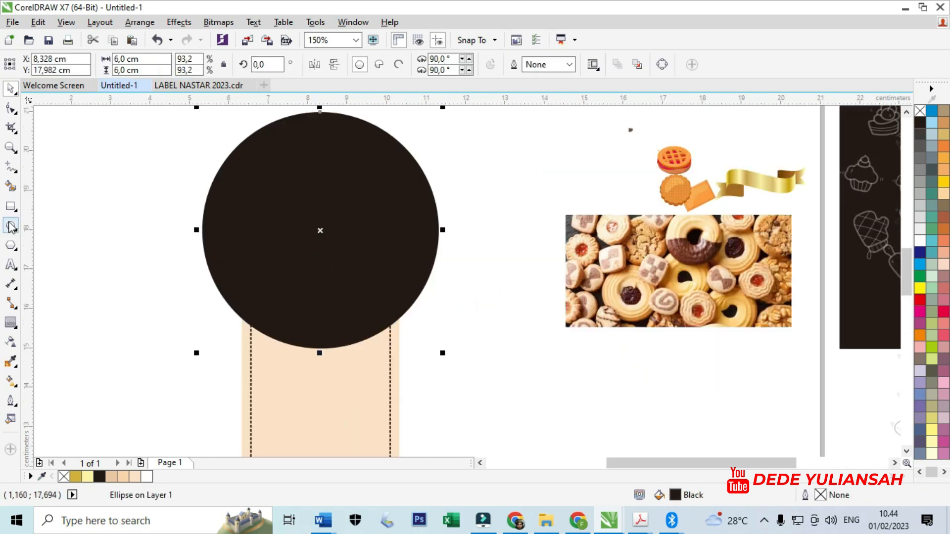
left_click(18, 174)
left_click(29, 197)
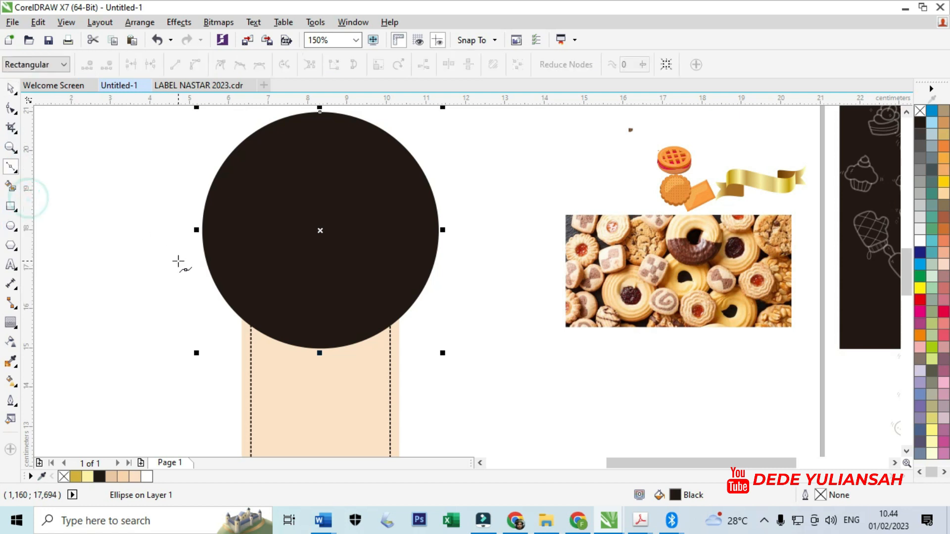
scroll(195, 264, "up", 2)
left_click(188, 274)
left_click_drag(289, 231, 348, 245)
left_click_drag(447, 286, 502, 275)
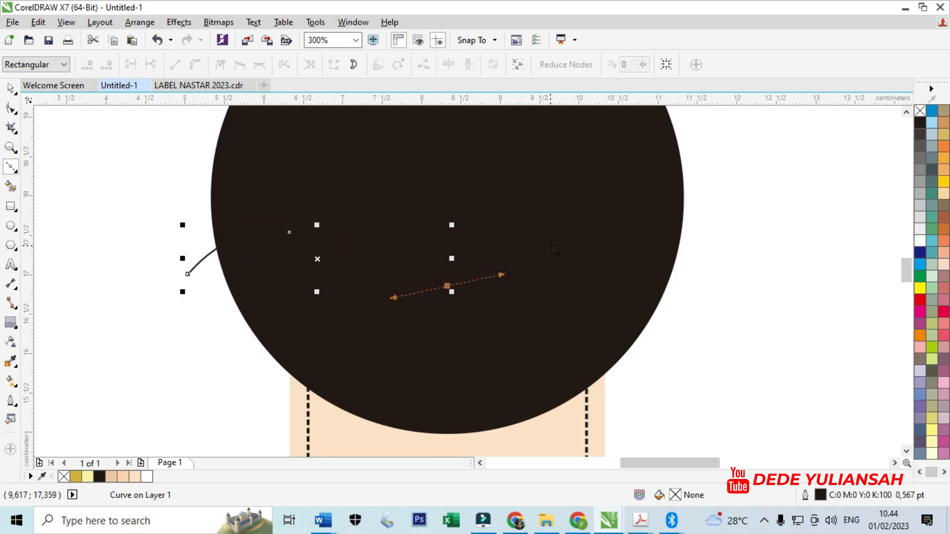
left_click_drag(604, 215, 647, 227)
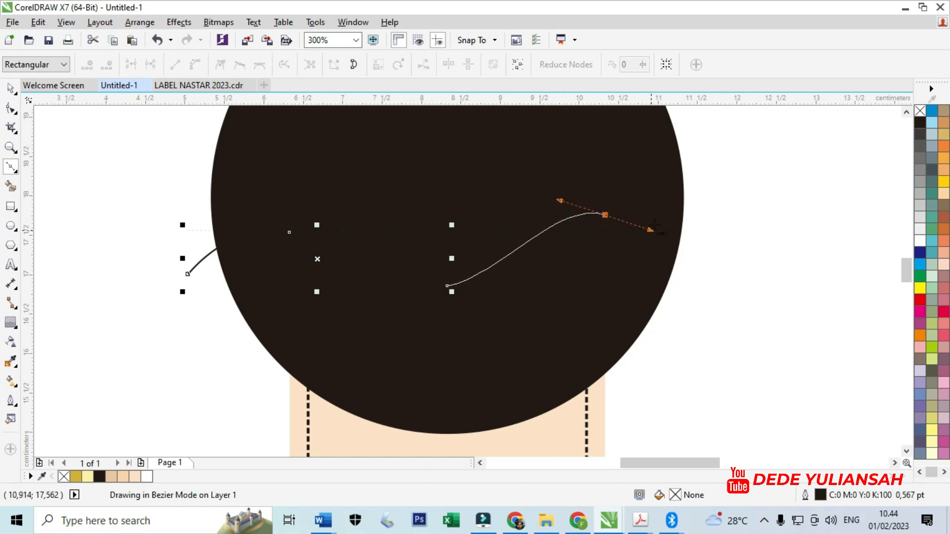
left_click(708, 250)
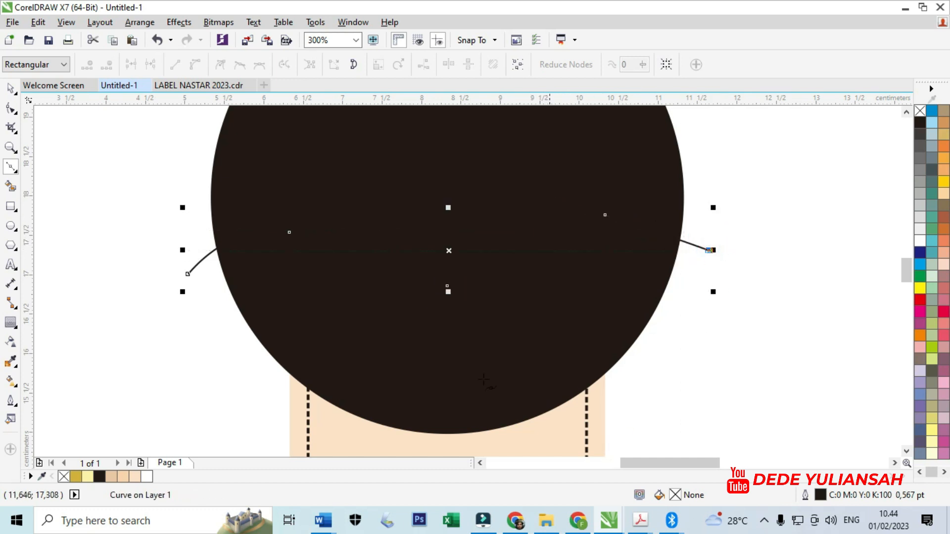
- Remove the black fill from the circle and give it a Hairline outline
left_click(10, 89)
left_click(600, 153)
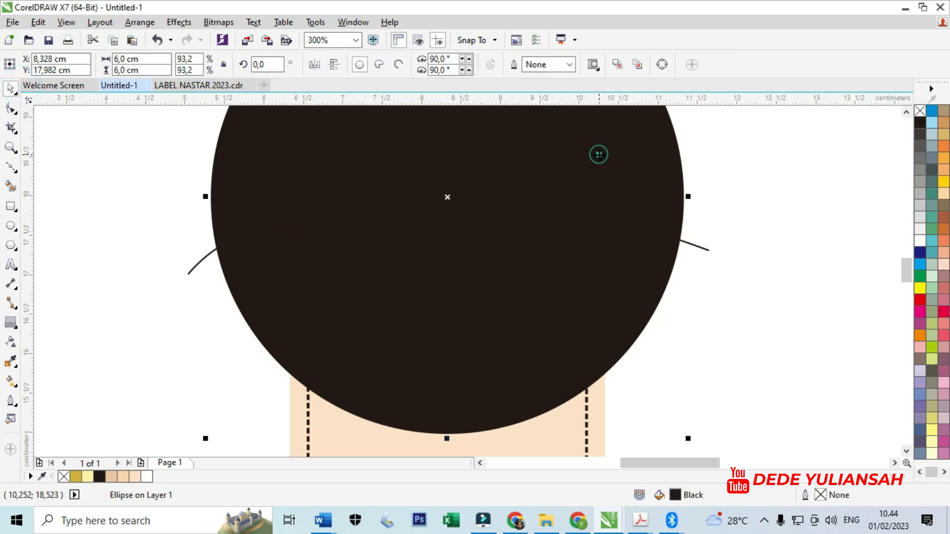
left_click(922, 112)
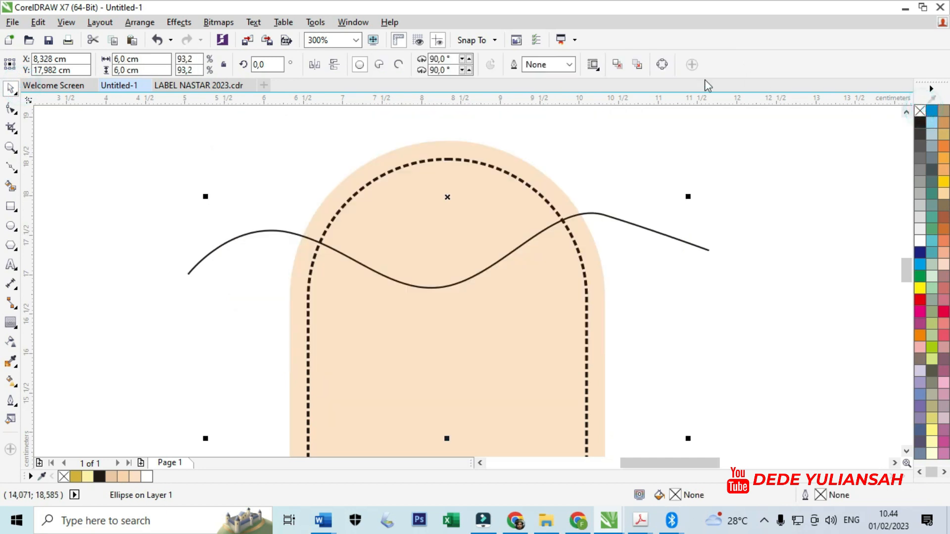
left_click(570, 65)
left_click(539, 85)
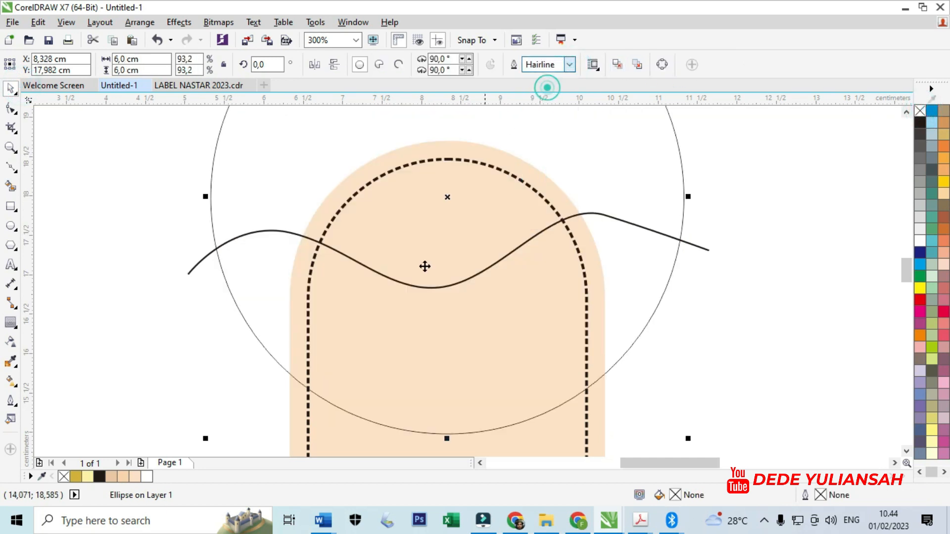
- Move the wavy curve up slightly across the circle
scroll(450, 256, "down", 2)
left_click(206, 212)
scroll(336, 270, "up", 2)
left_click_drag(304, 255, 303, 240)
- Reshape the wavy curve by rounding its right end segment and raising the middle node slightly
left_click(11, 108)
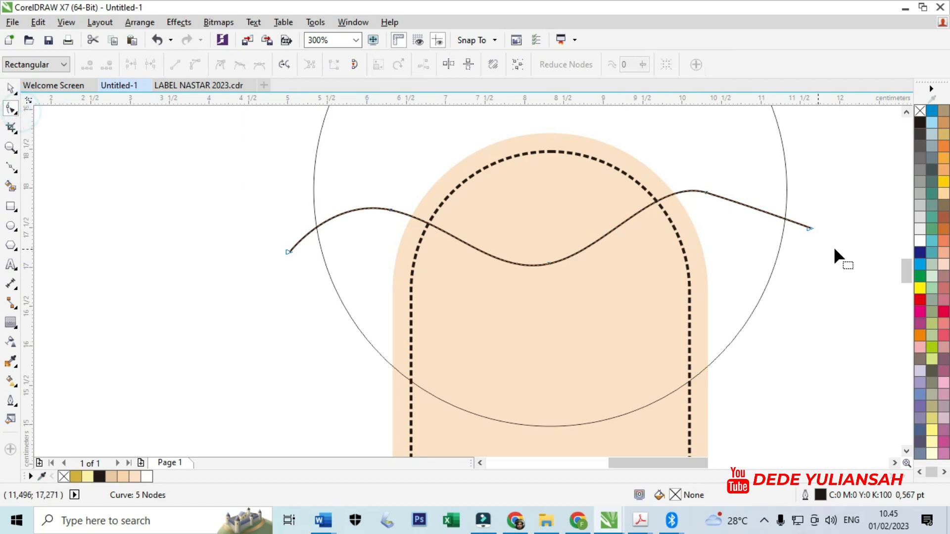
left_click(808, 227)
left_click_drag(706, 193, 742, 206)
scroll(620, 254, "down", 2)
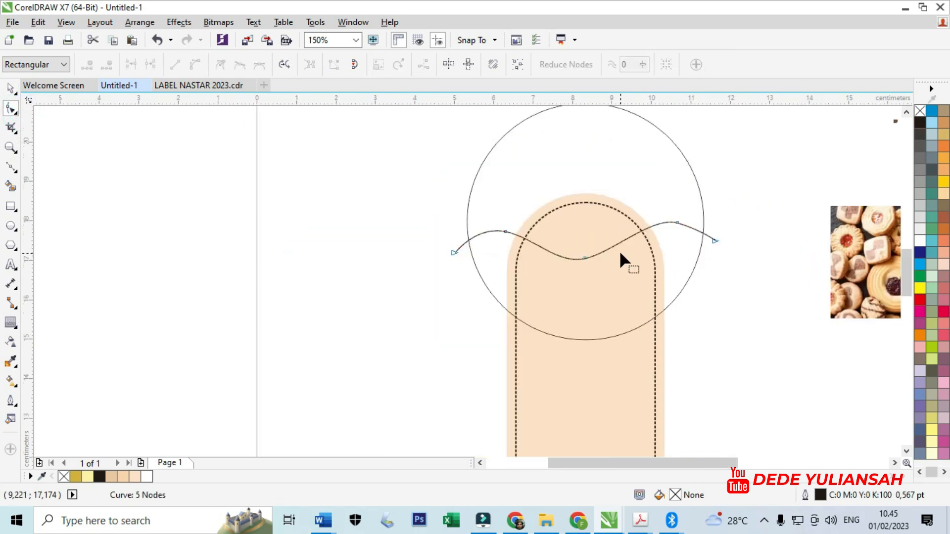
scroll(594, 249, "up", 2)
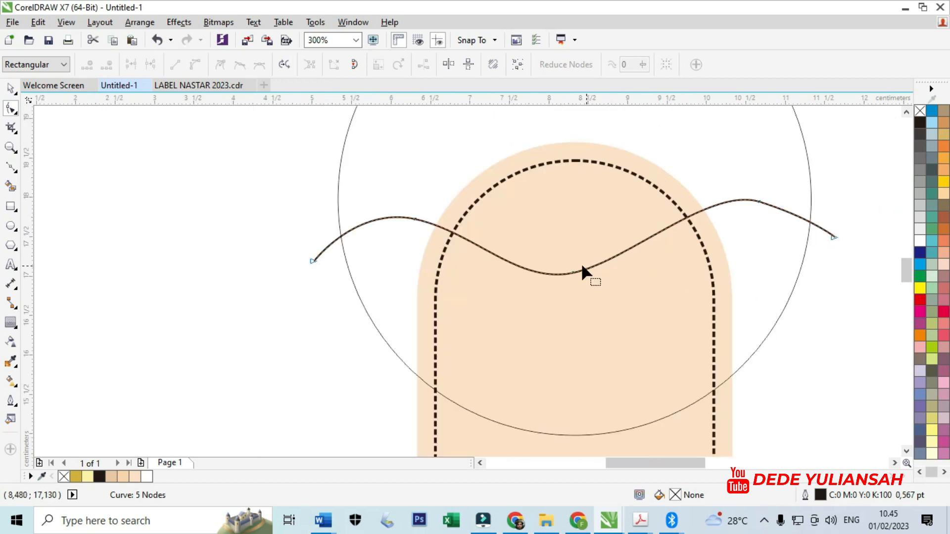
left_click_drag(573, 272, 574, 261)
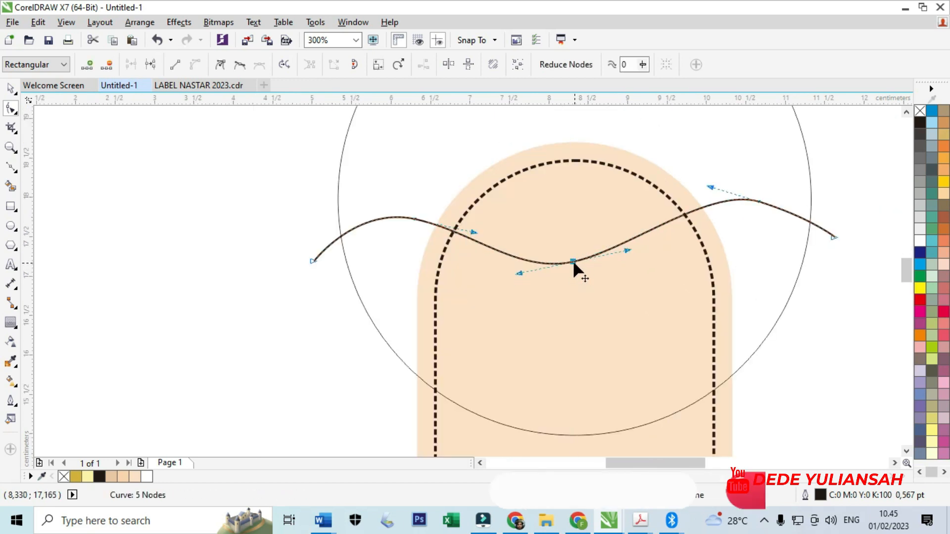
left_click(10, 88)
left_click(132, 241)
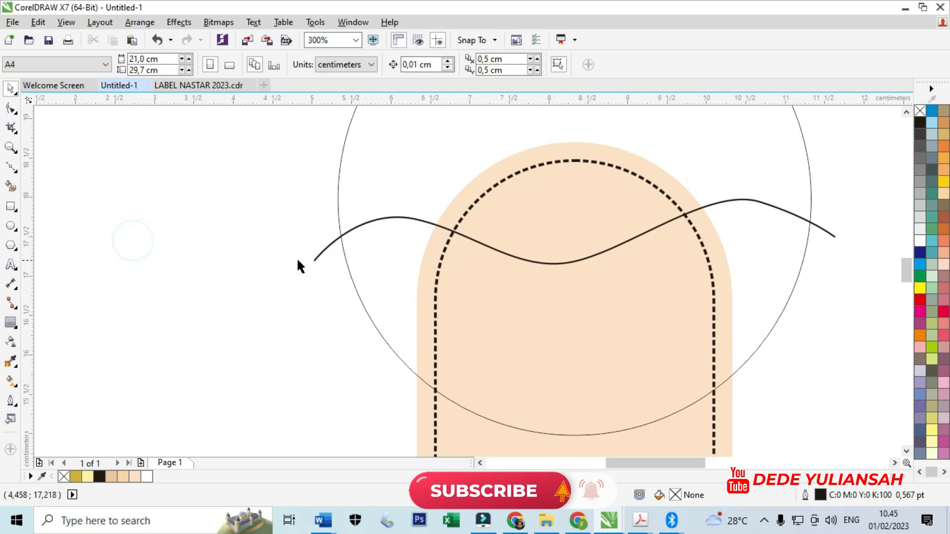
- Add a one-step contour around the wavy curve with an offset of 0,078 cm
left_click(316, 259)
left_click(10, 323)
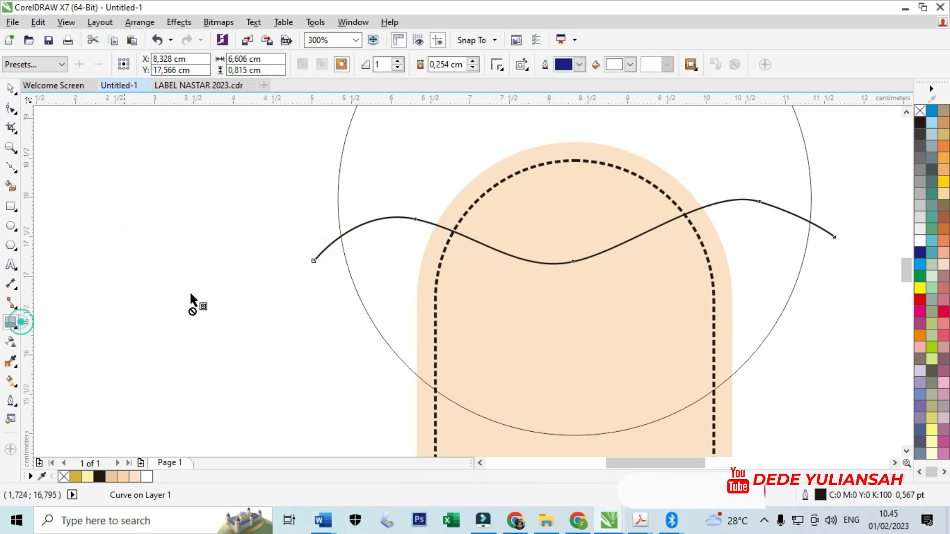
left_click_drag(415, 220, 412, 225)
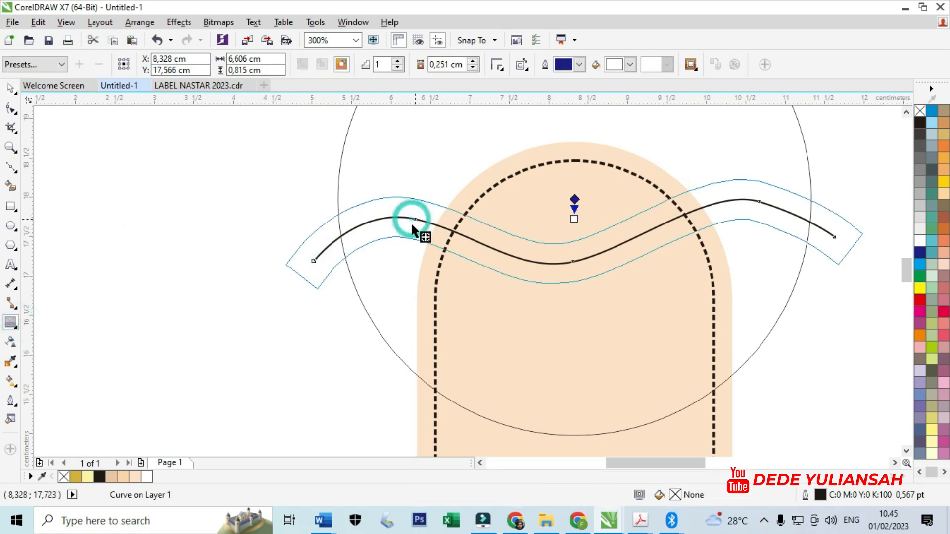
scroll(410, 217, "up", 2)
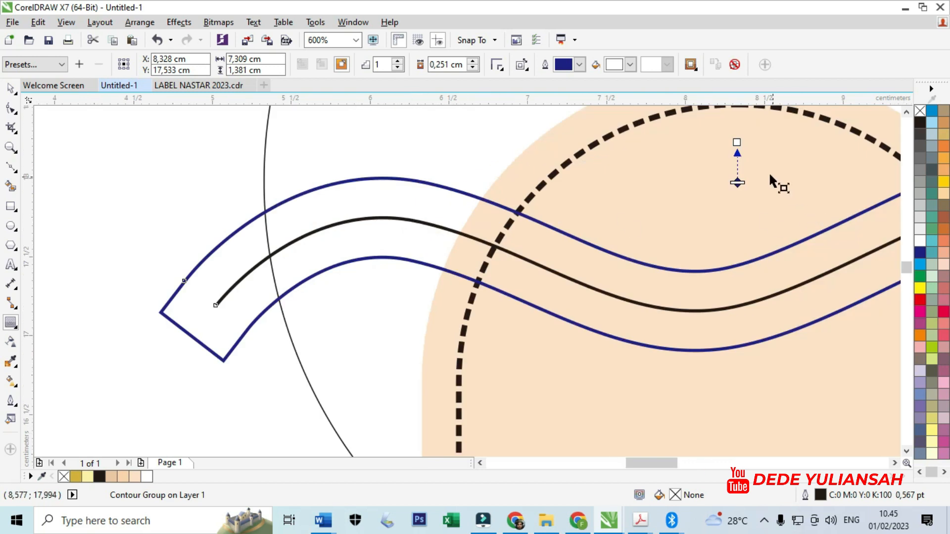
scroll(770, 175, "up", 2)
left_click_drag(716, 116, 716, 171)
scroll(563, 177, "down", 4)
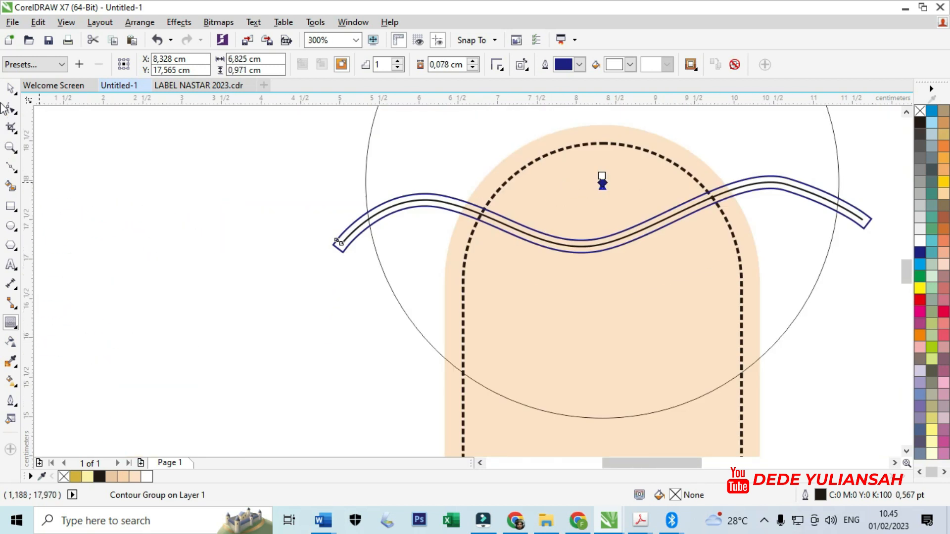
- Try to move the original black curve out of its contour, and undo the move
left_click(12, 89)
left_click(308, 259)
scroll(338, 238, "up", 3)
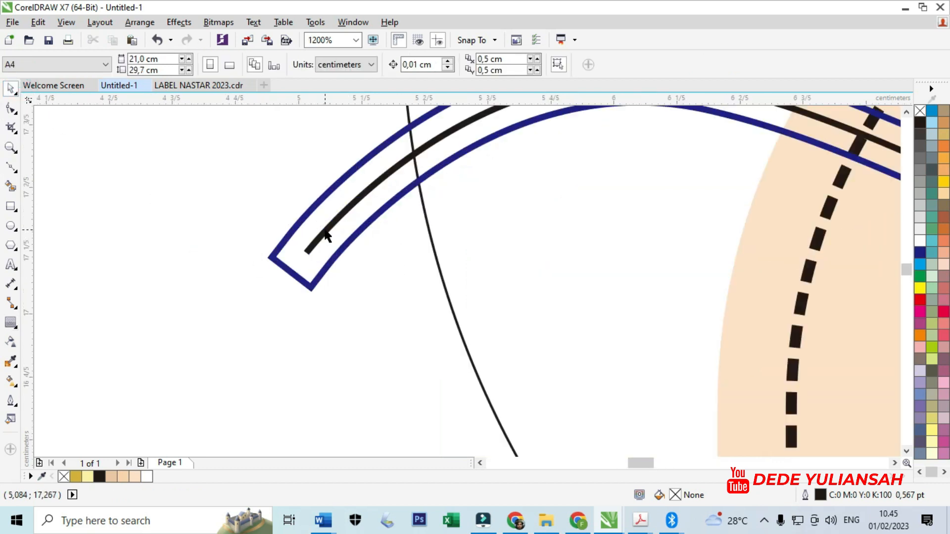
left_click(325, 231)
right_click(326, 232)
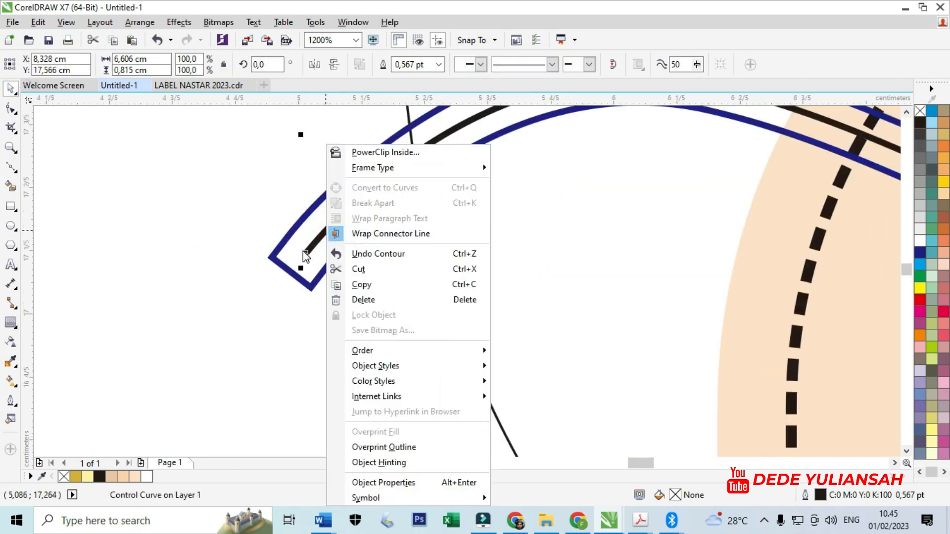
left_click(211, 264)
left_click(320, 306)
left_click_drag(308, 250, 309, 298)
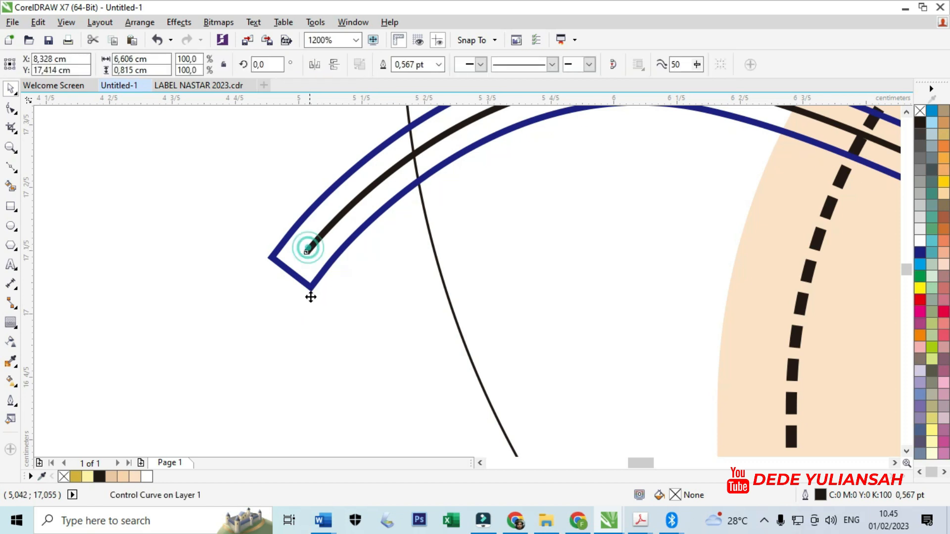
key("ctrl+z")
left_click(350, 297)
left_click(328, 248)
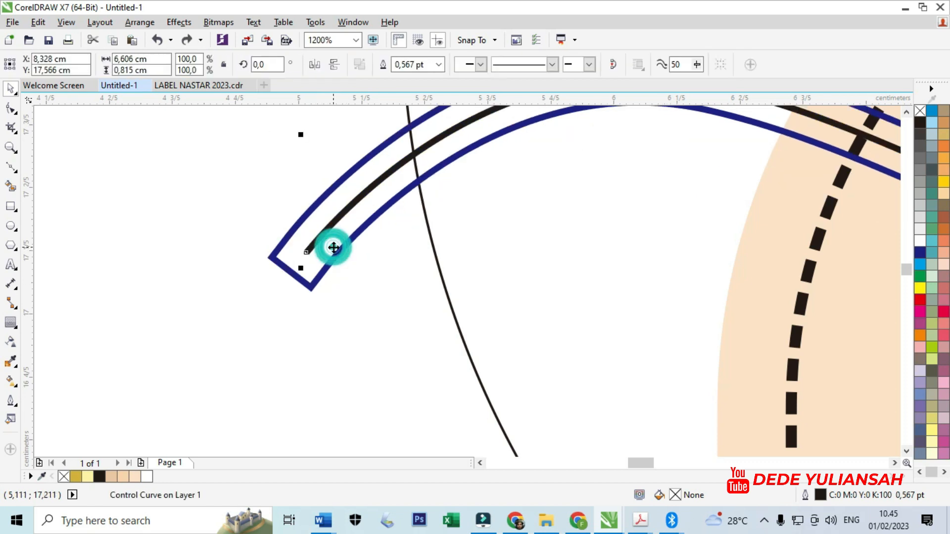
right_click(334, 252)
left_click(250, 290)
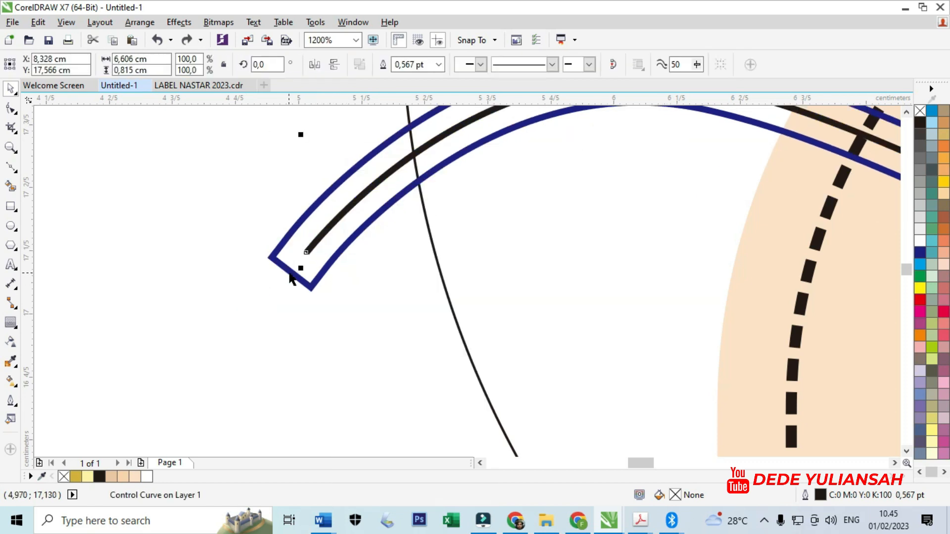
- Break the contour group apart to separate the blue wavy band from its original curve
left_click(289, 273)
left_click(182, 22)
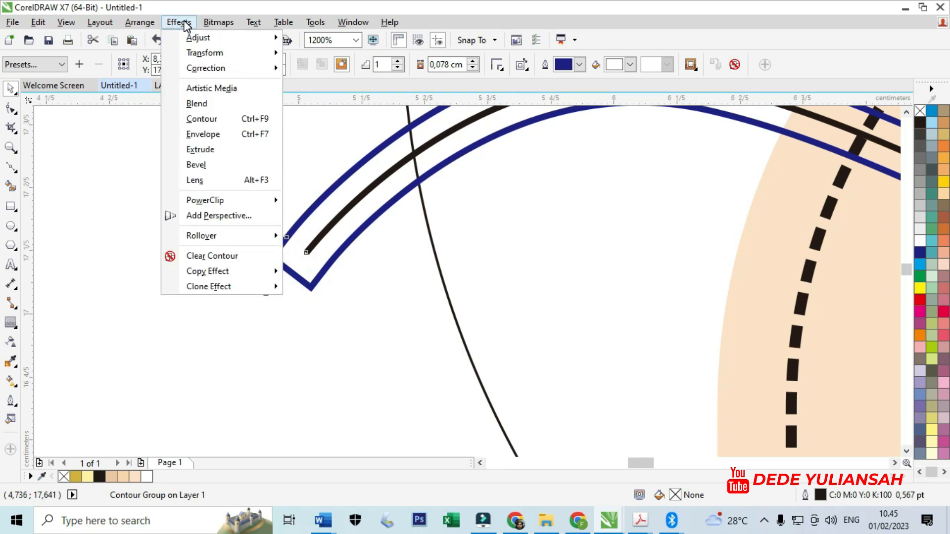
mouse_move(143, 28)
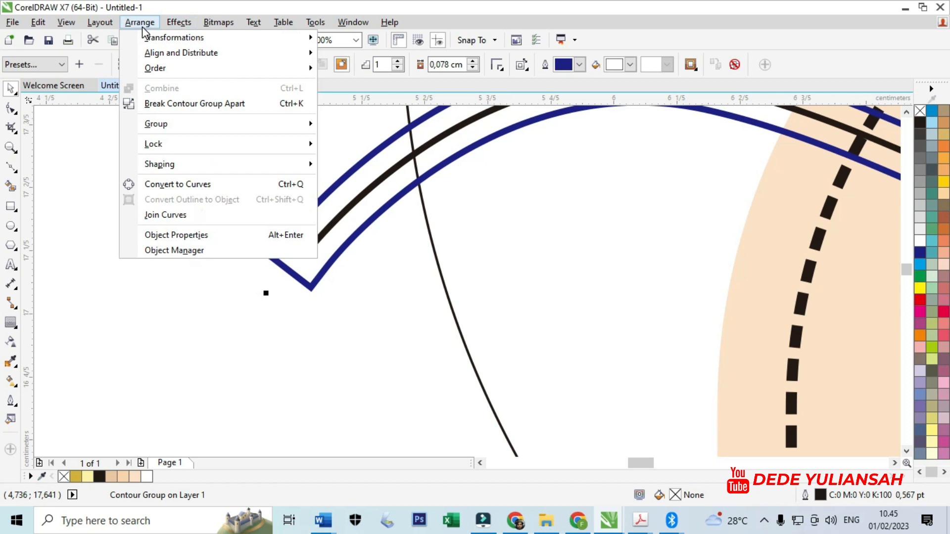
mouse_move(224, 168)
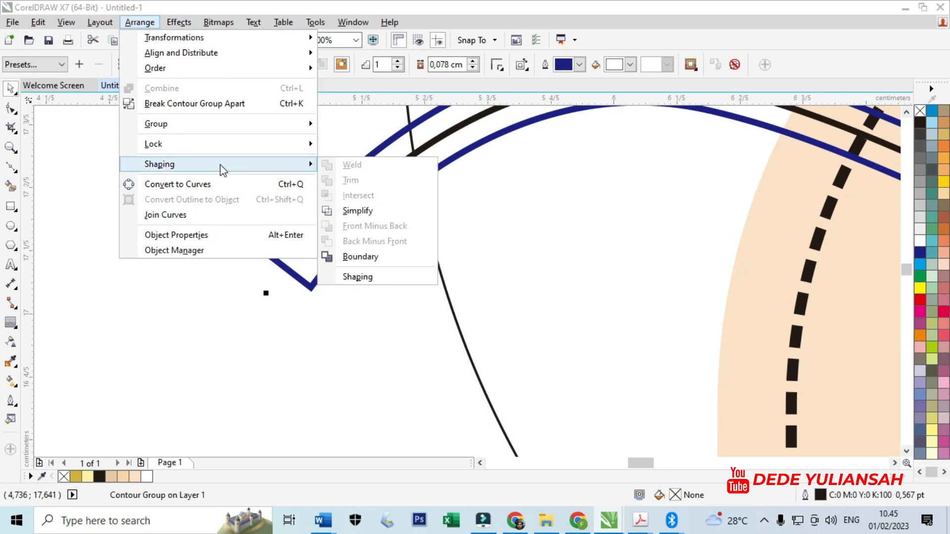
left_click(230, 104)
left_click(191, 260)
- Delete the original black curve, keeping only the blue wavy band
left_click(320, 236)
left_click_drag(324, 290, 319, 298)
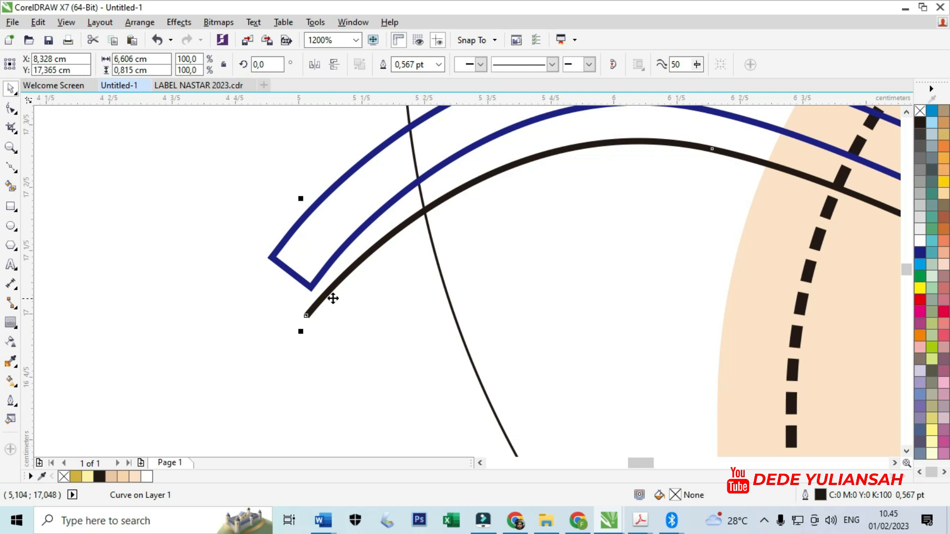
key("Escape")
scroll(335, 277, "down", 5)
scroll(448, 258, "up", 2)
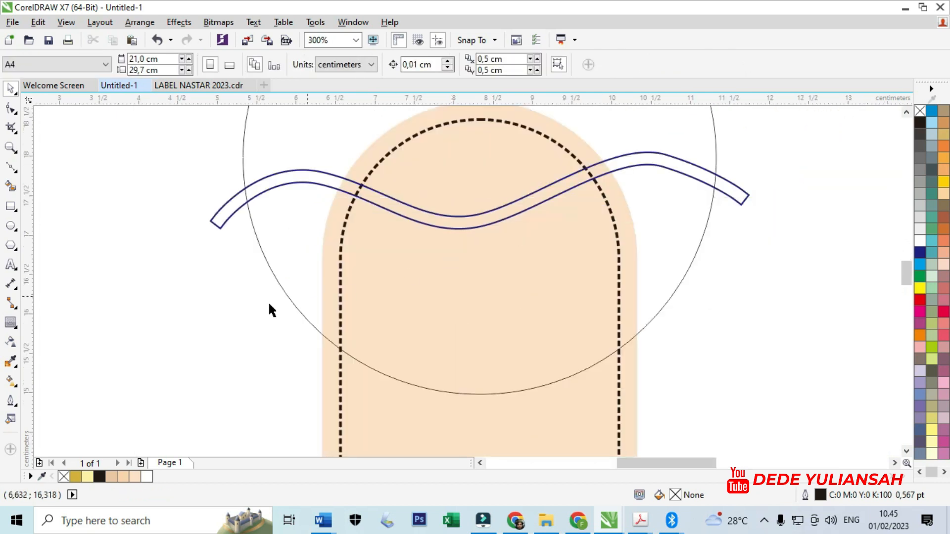
- Set the Smart Fill colour to the palette's golden yellow #FDD000, try filling the wavy band, and undo the fill
left_click(10, 382)
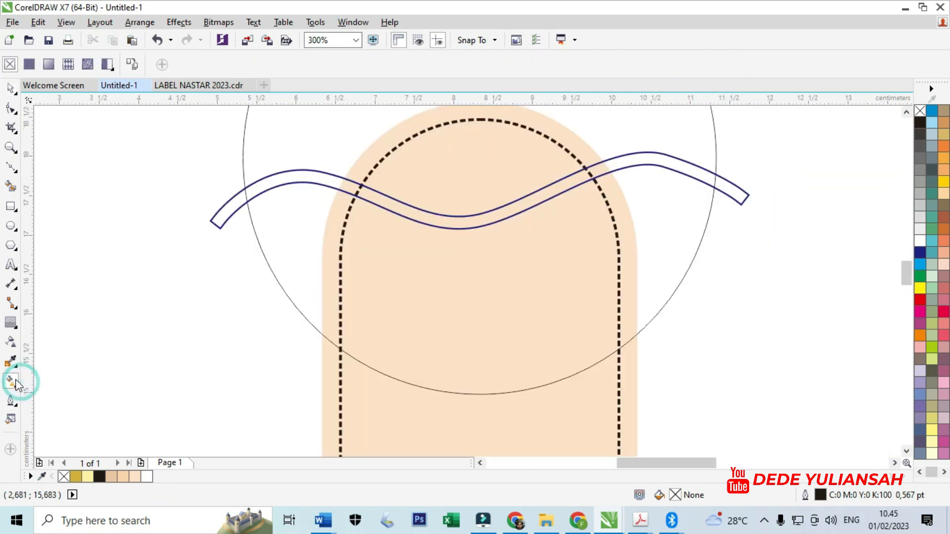
left_click(11, 190)
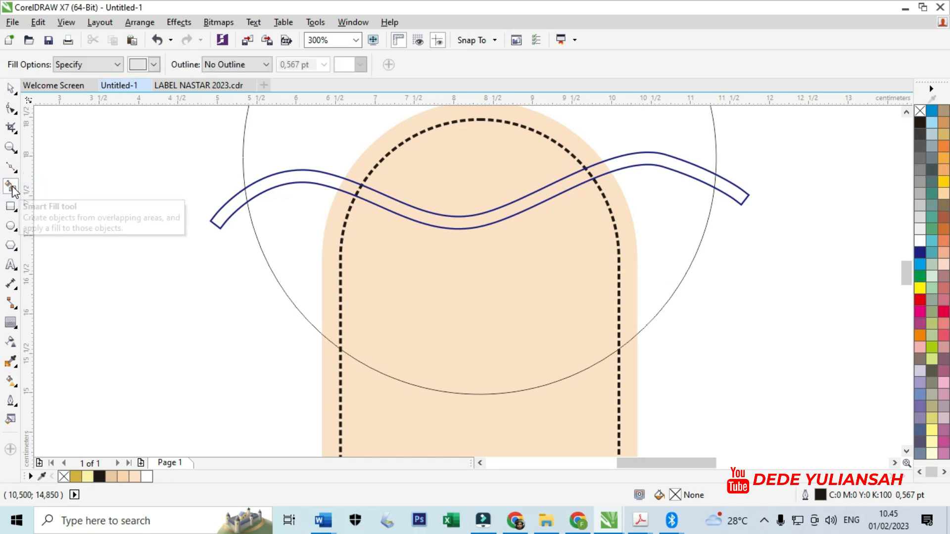
left_click(157, 61)
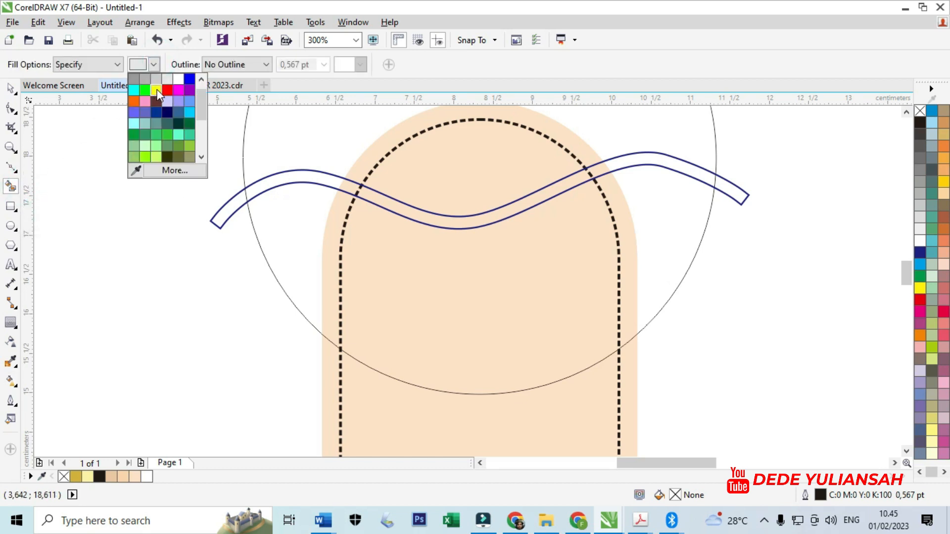
left_click(136, 171)
left_click(943, 182)
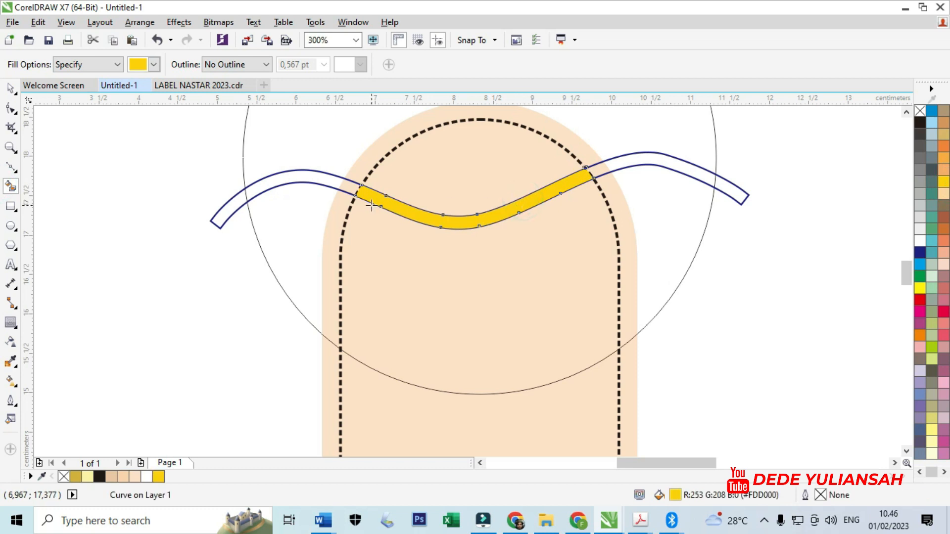
key("ctrl+z")
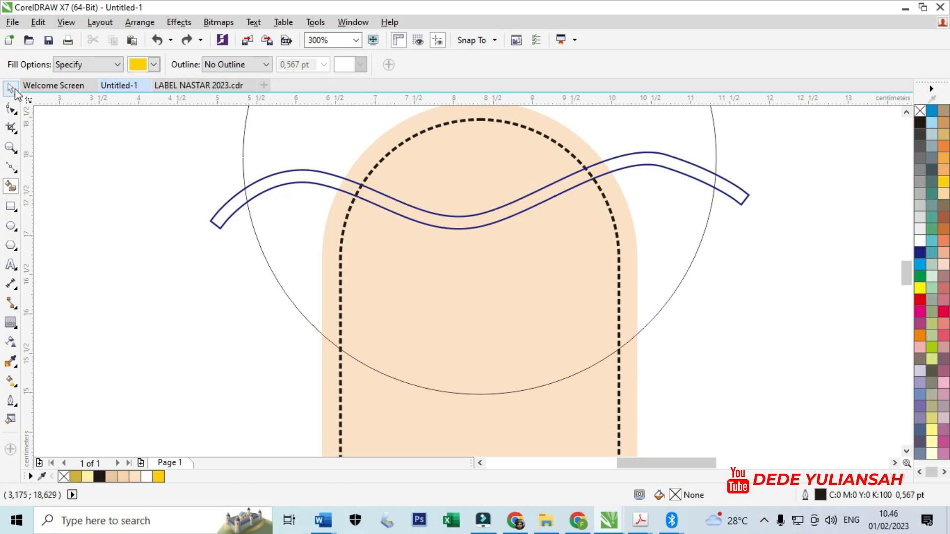
- Group the cream strip with its dashed border and move them aside, clear of the circle
left_click(11, 89)
scroll(384, 297, "down", 4)
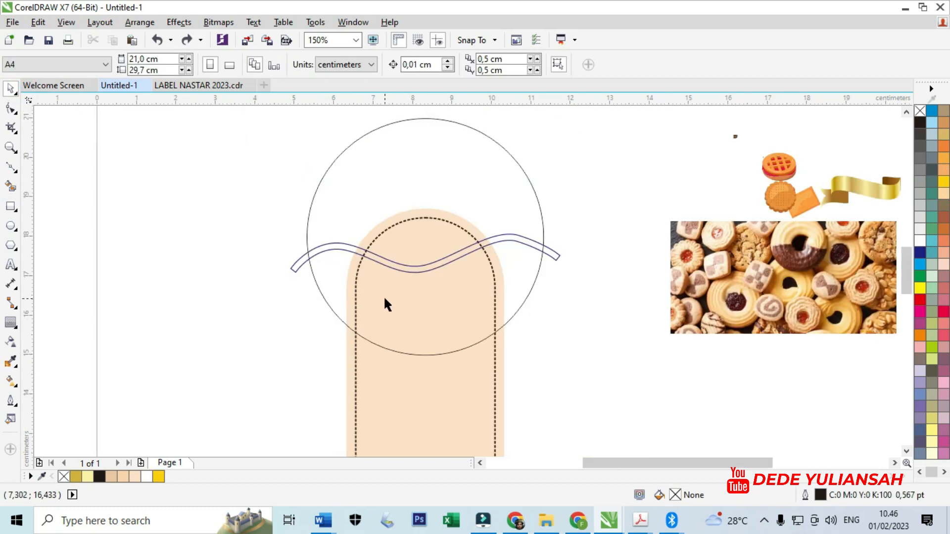
left_click(388, 379)
scroll(365, 362, "up", 4)
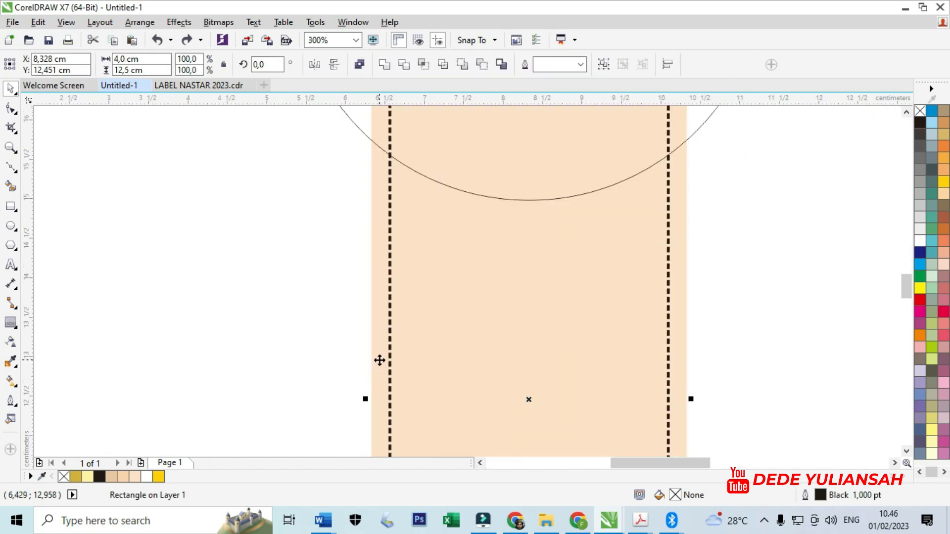
left_click(379, 358, "shift")
scroll(396, 354, "down", 4)
scroll(420, 348, "up", 2)
left_click_drag(407, 342, 155, 342)
key("ctrl+g")
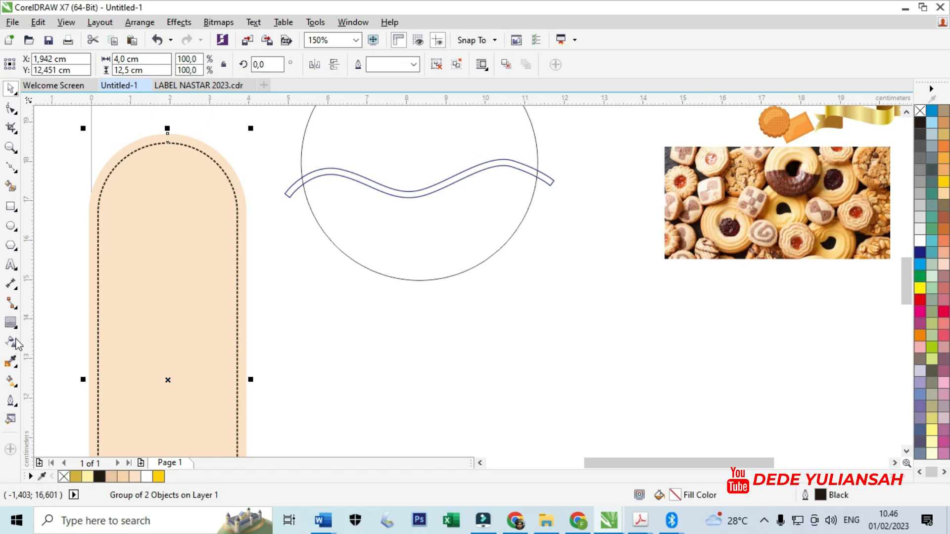
- Smart Fill the part of the wavy band inside the circle with golden yellow and no outline
left_click(11, 362)
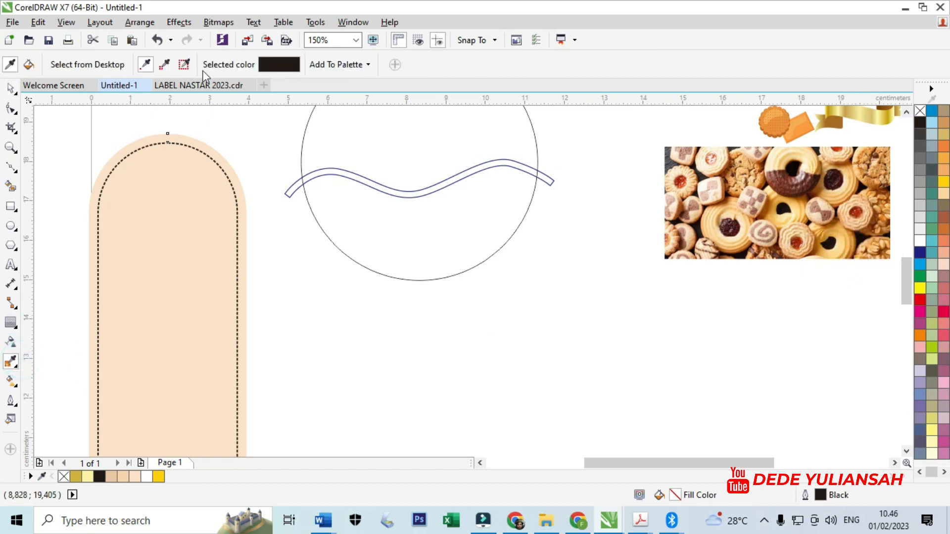
left_click(10, 187)
scroll(328, 171, "up", 5)
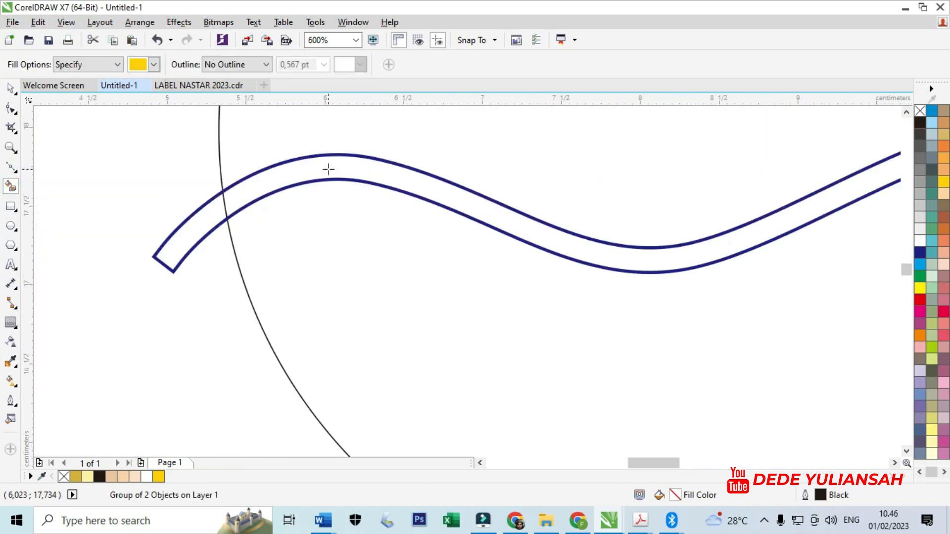
left_click(329, 167)
scroll(328, 167, "down", 7)
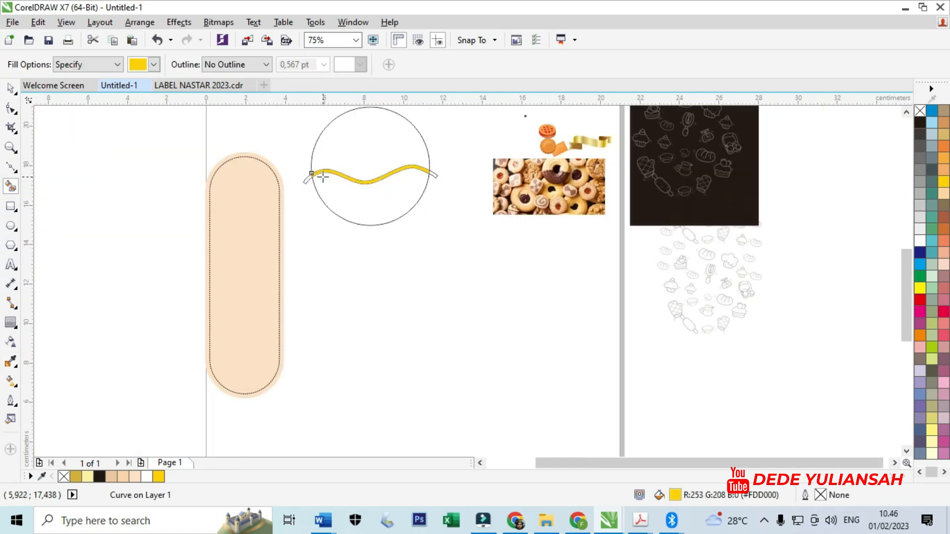
- Delete the blue outlined wavy band, keeping the yellow band inside the circle
left_click(10, 88)
scroll(330, 180, "up", 3)
left_click(303, 187)
scroll(292, 188, "up", 3)
mouse_move(259, 225)
left_mouse_down()
mouse_move(253, 234)
mouse_move(262, 230)
left_mouse_up()
key("Delete")
scroll(323, 227, "down", 2)
- Align the grouped cream strip to the circle's vertical centre line
left_click(313, 208)
key("ctrl+z")
left_click(424, 186, "shift")
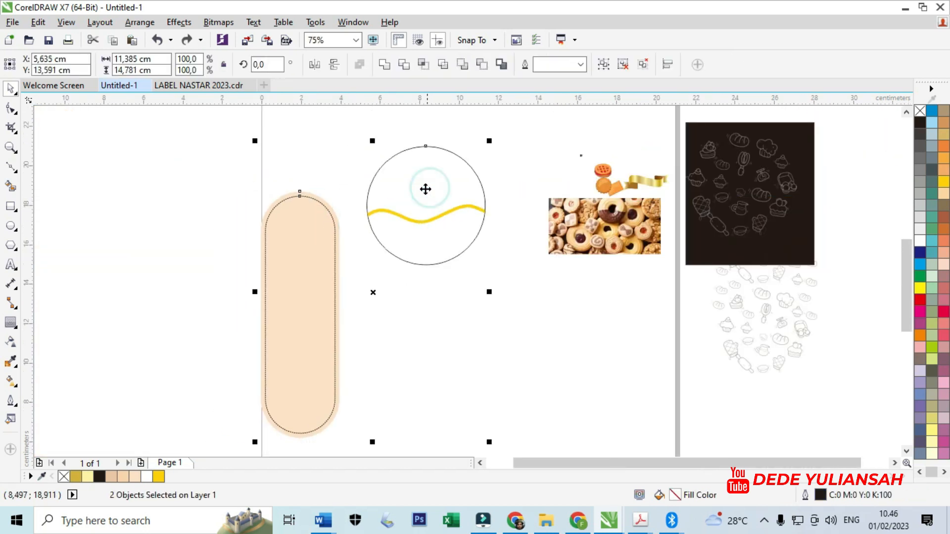
key("c")
scroll(315, 196, "up", 1)
left_click(311, 199)
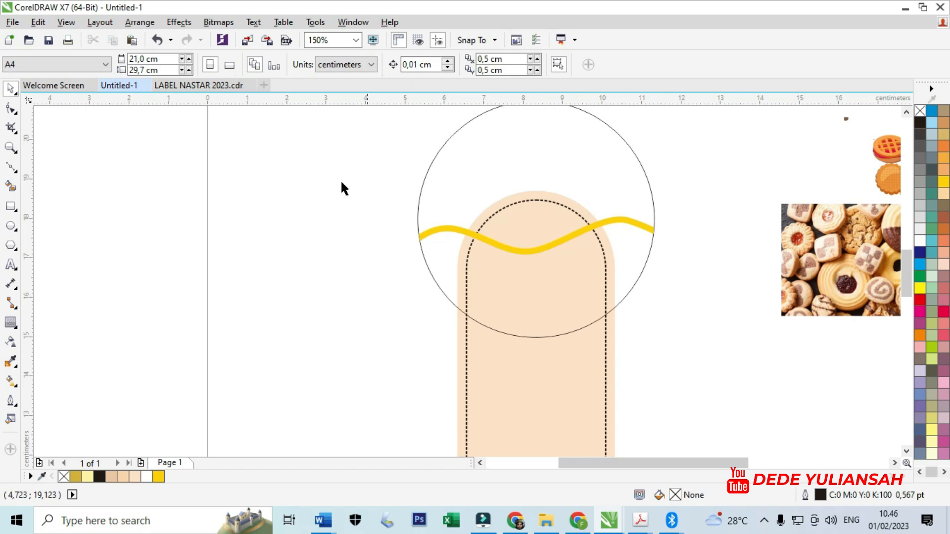
- Fill the 6,0 cm circle with black behind the yellow wavy band
left_click(439, 187)
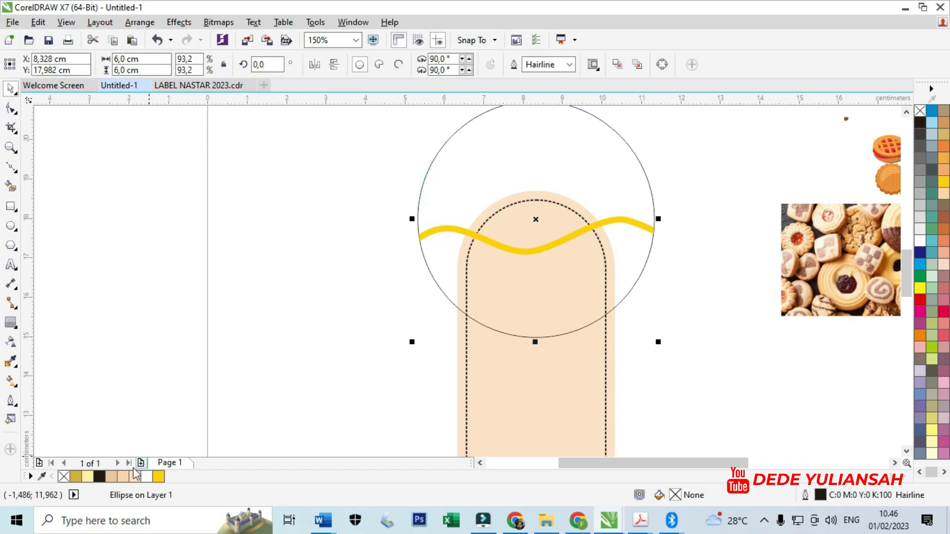
left_click(100, 476)
left_click(247, 269)
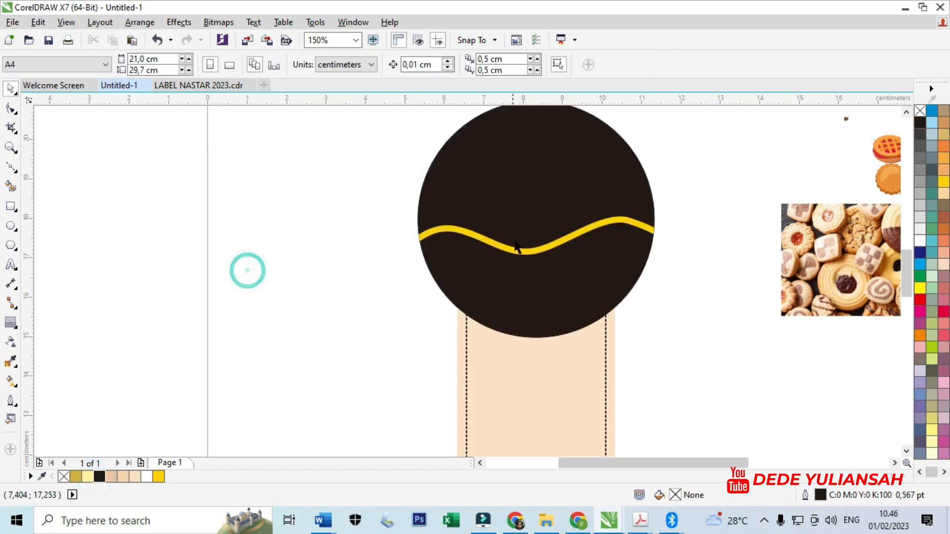
- Smart Fill the circle area below the yellow wave with light grey #E6E6E6 and no outline
scroll(534, 239, "up", 1)
scroll(373, 245, "down", 1)
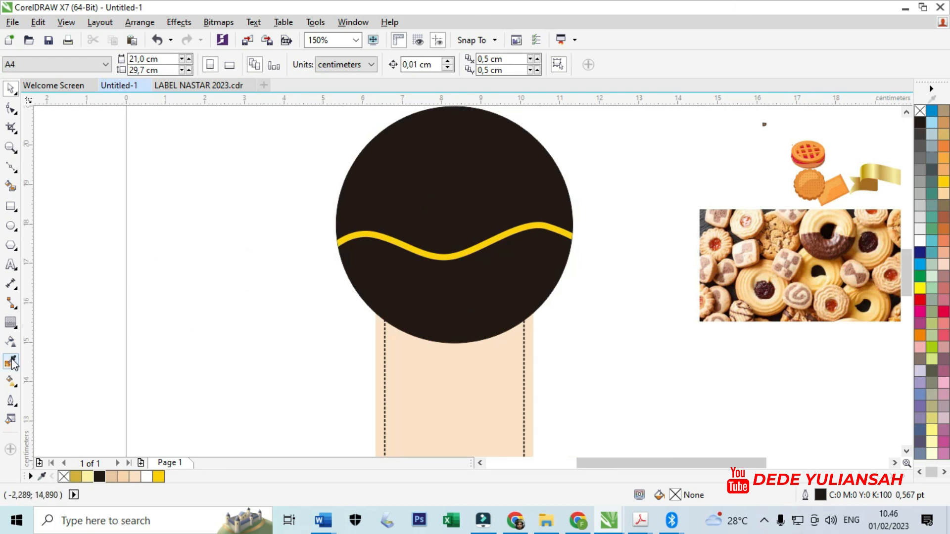
left_click(11, 187)
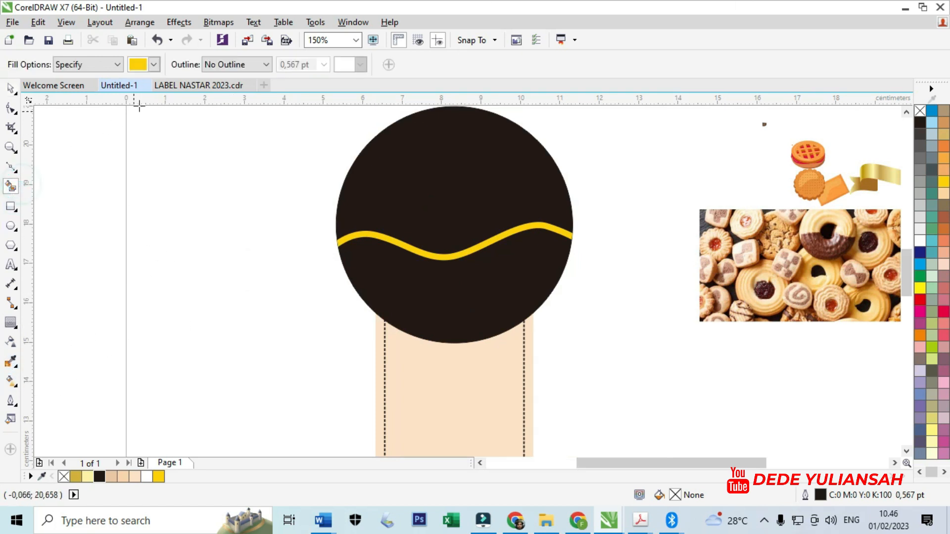
left_click(375, 273)
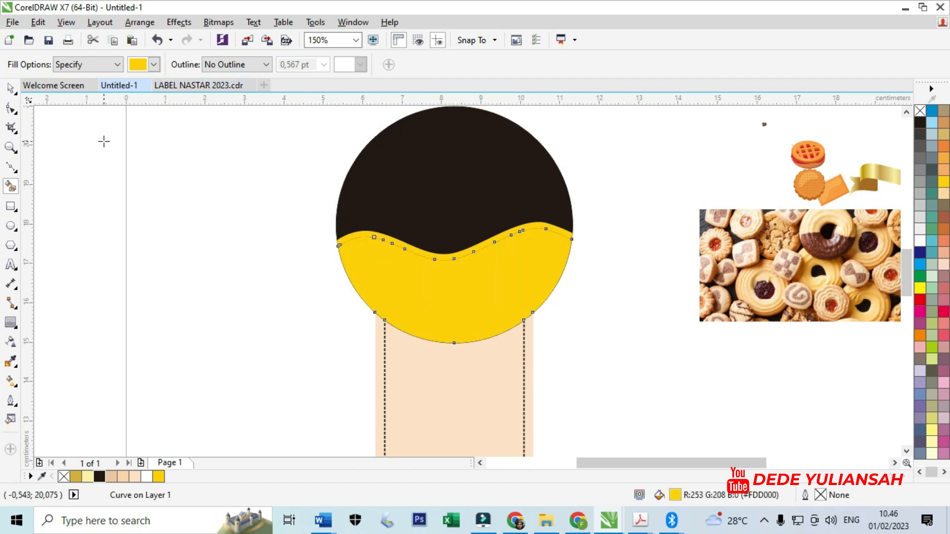
left_click(154, 74)
left_click(165, 95)
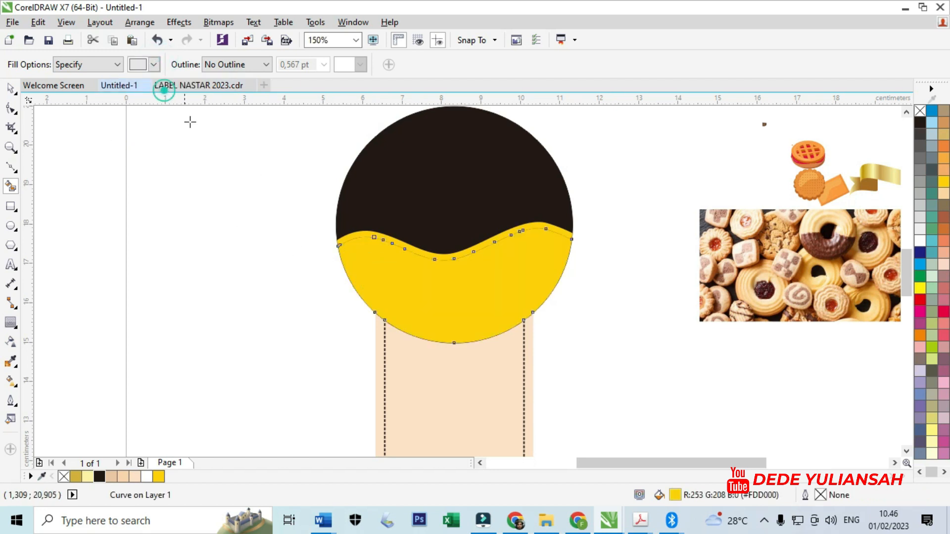
left_click(381, 273)
left_click(11, 89)
left_click(138, 205)
- PowerClip the cookie photo inside the light grey area below the wave
scroll(316, 208, "down", 1)
scroll(431, 226, "up", 1)
left_click_drag(449, 227, 373, 268)
right_click(452, 269)
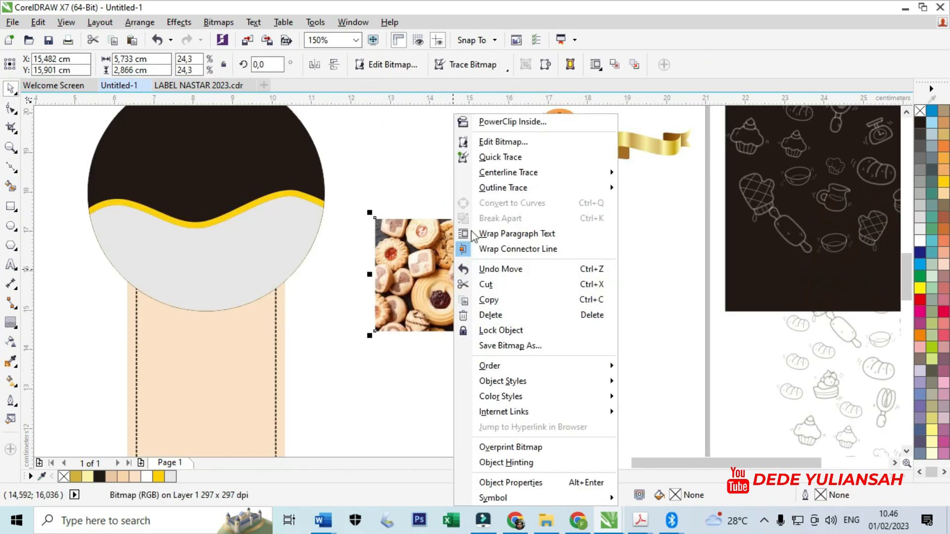
left_click(514, 122)
left_click(207, 256)
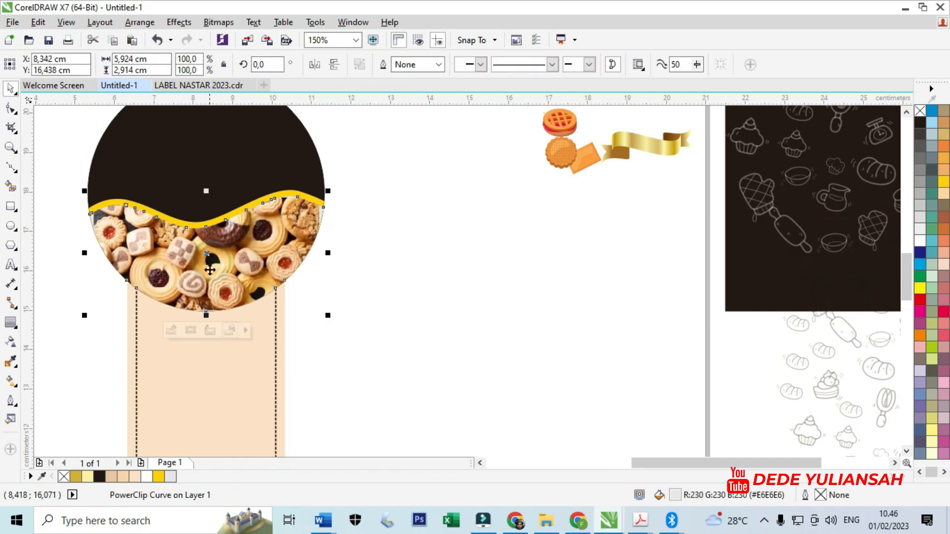
left_click(440, 322)
scroll(494, 270, "down", 1)
scroll(307, 201, "up", 1)
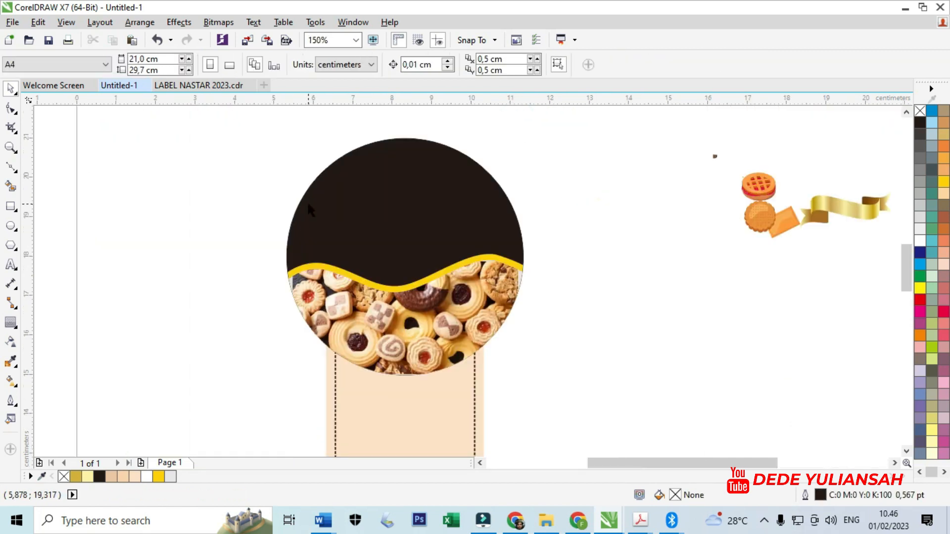
left_click(59, 187)
- Move the white bakery doodle pattern off the black rectangle and PowerClip it inside the black circle
scroll(206, 205, "down", 2)
scroll(264, 200, "up", 1)
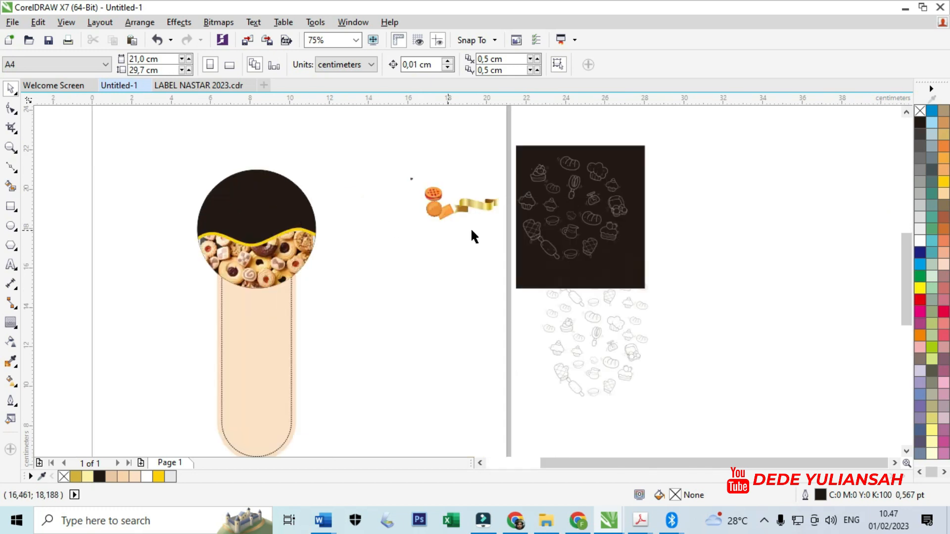
mouse_move(534, 239)
left_mouse_down()
mouse_move(430, 256)
mouse_move(303, 248)
mouse_move(313, 243)
left_mouse_up()
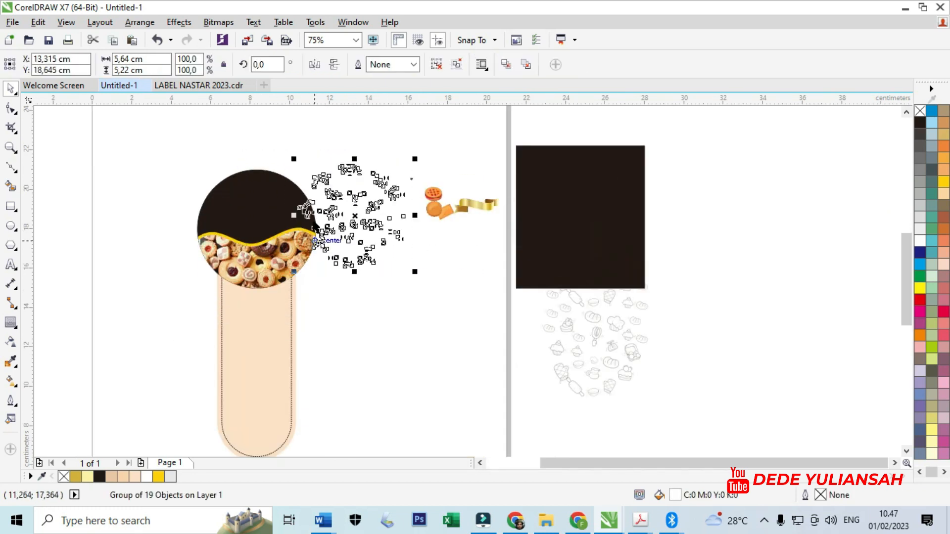
scroll(313, 210, "up", 1)
left_click_drag(395, 224, 427, 246)
right_click(427, 246)
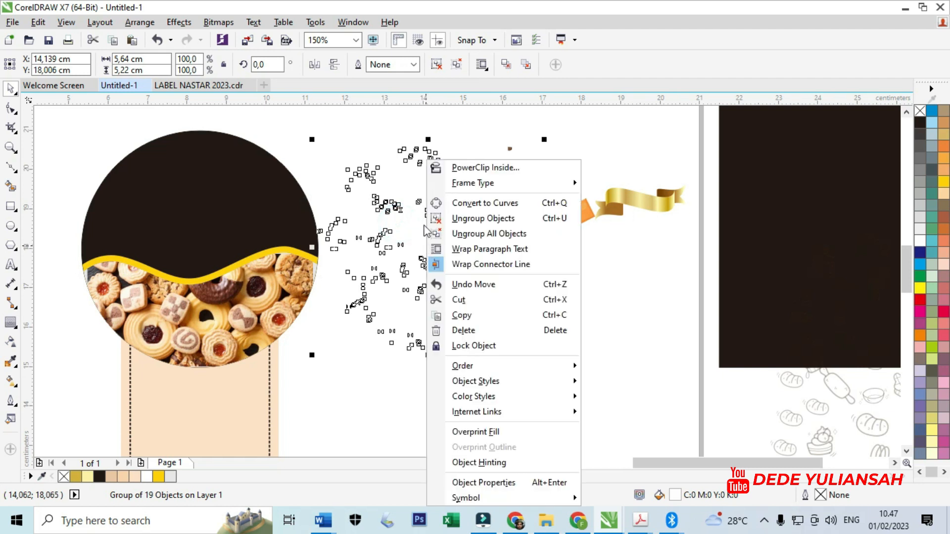
left_click(466, 168)
left_click(209, 180)
scroll(149, 190, "up", 1)
scroll(373, 222, "down", 1)
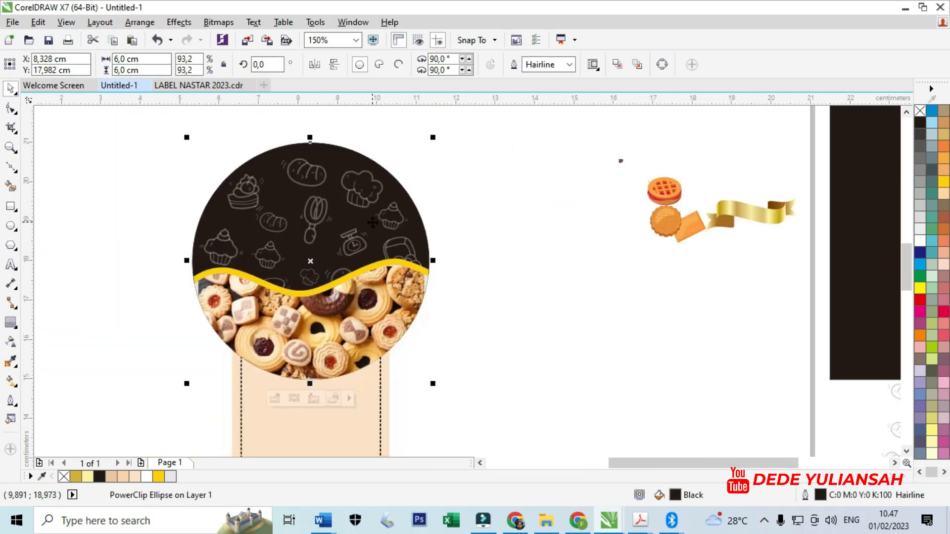
scroll(277, 188, "up", 1)
left_click(59, 179)
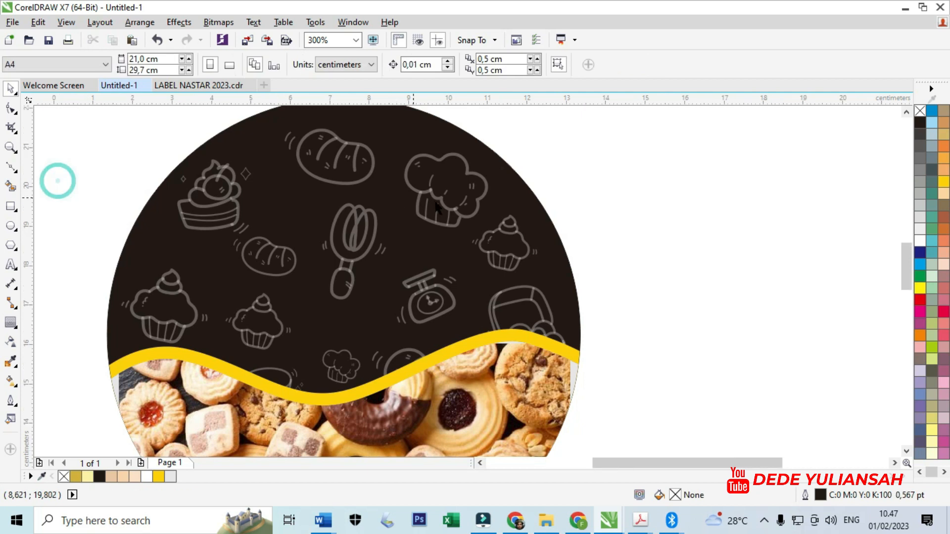
- Move the round biscuit and the lattice pie onto the upper black part of the circle, overlapping each other
scroll(419, 196, "down", 1)
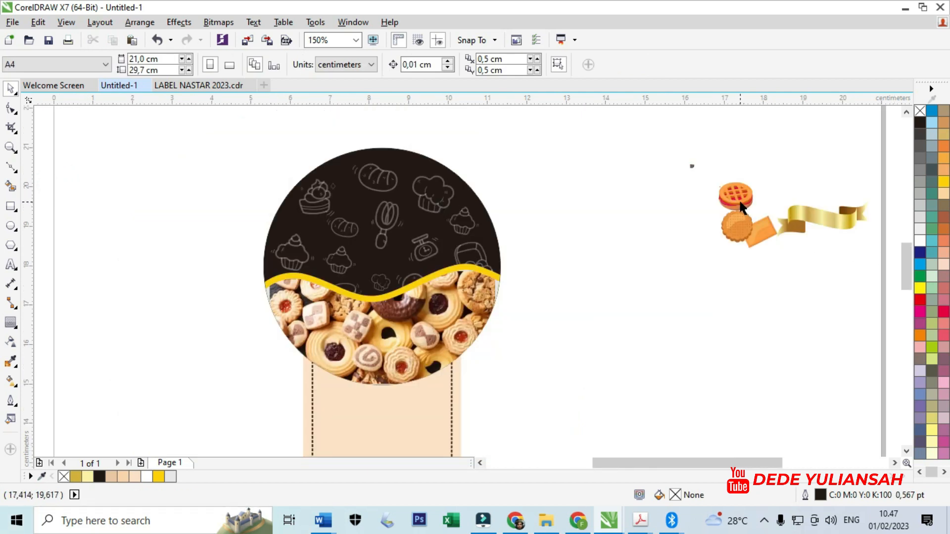
left_click_drag(735, 230, 365, 208)
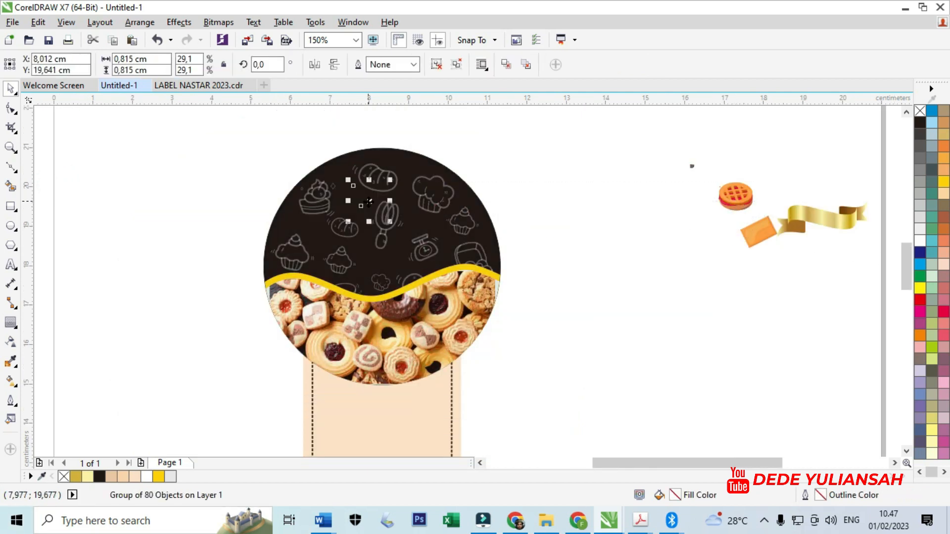
scroll(366, 210, "up", 1)
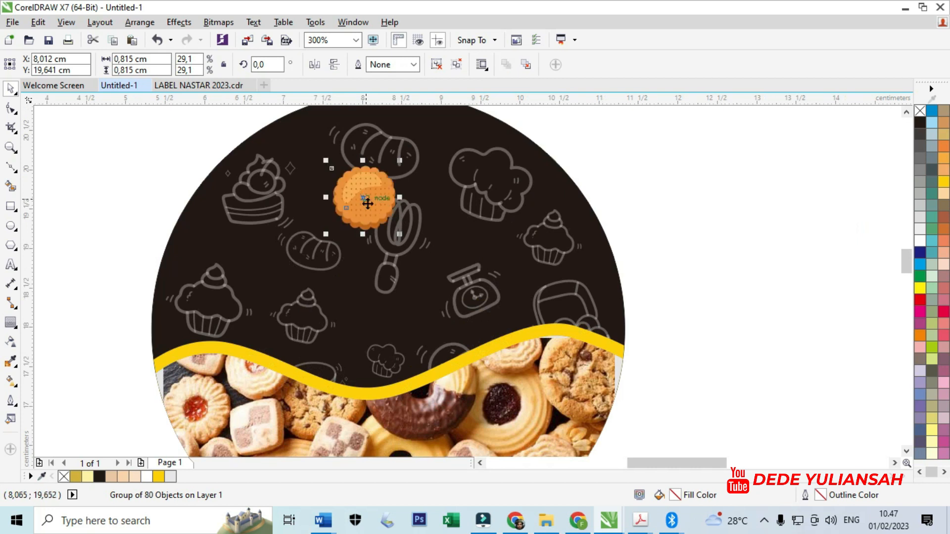
scroll(367, 202, "down", 1)
left_click_drag(757, 214, 412, 210)
scroll(406, 212, "up", 1)
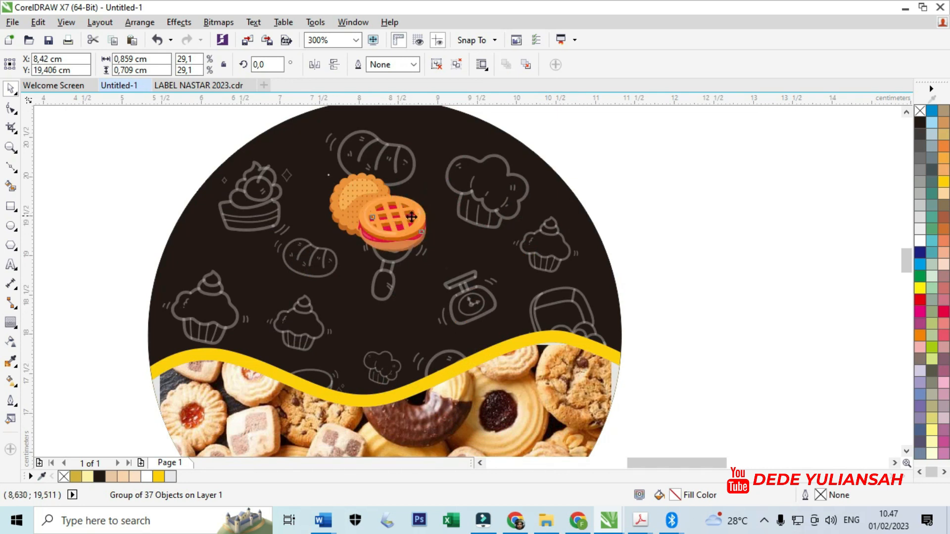
- Place the rectangular cracker above the biscuit and pie, and duplicate it alongside
scroll(411, 217, "down", 2)
left_click_drag(592, 230, 451, 222)
scroll(407, 209, "up", 3)
- Bring the round biscuit to the front of the page, above the crackers and pie
right_click(298, 289)
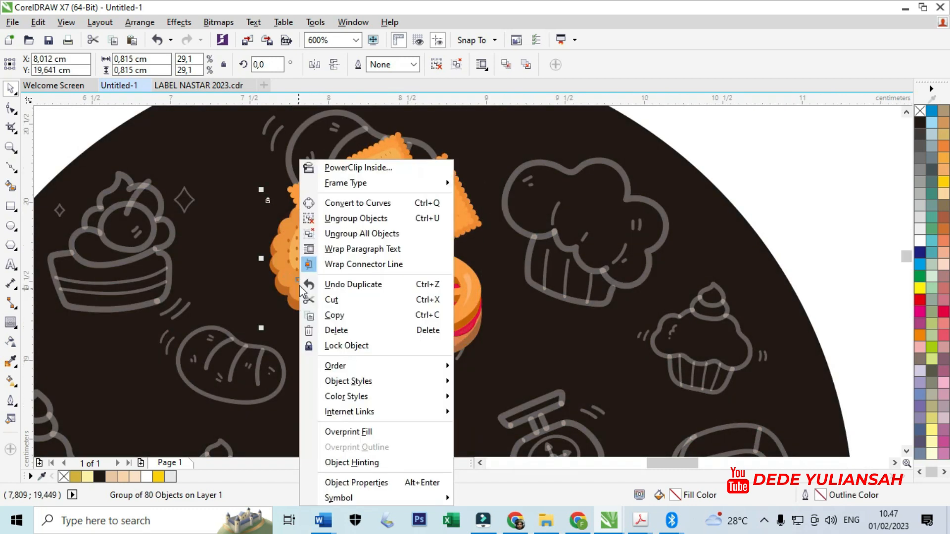
mouse_move(404, 373)
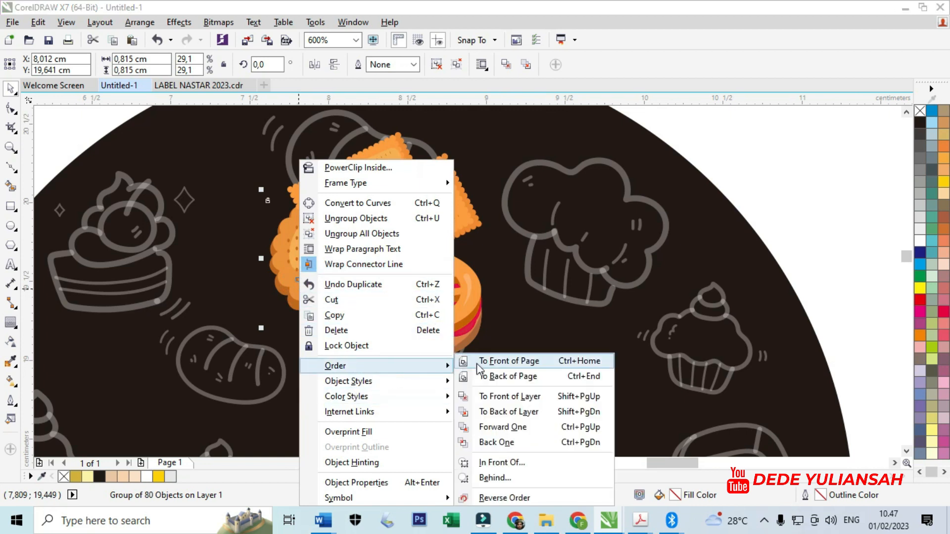
left_click(501, 363)
- Move the lattice pie slightly up beside the round biscuit and bring it to the front of the page
left_click_drag(449, 316, 461, 305)
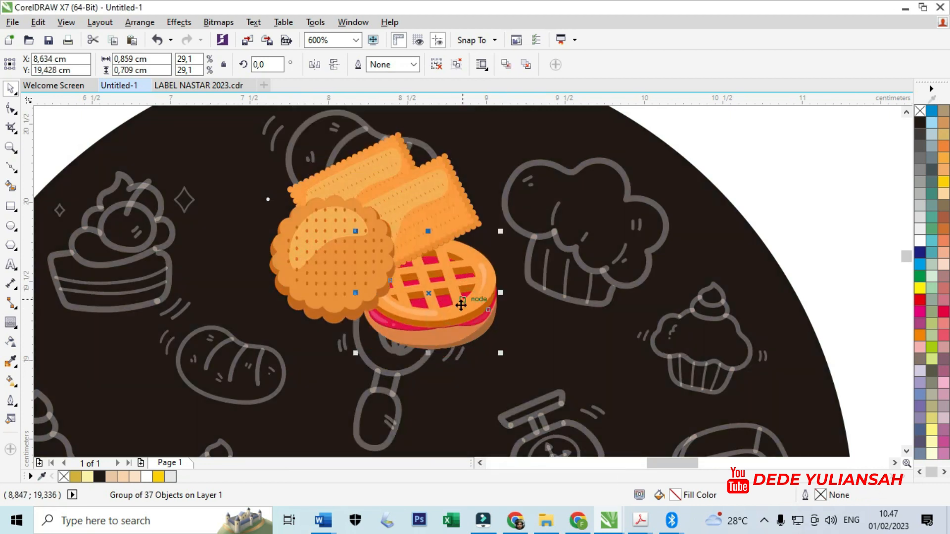
right_click(453, 307)
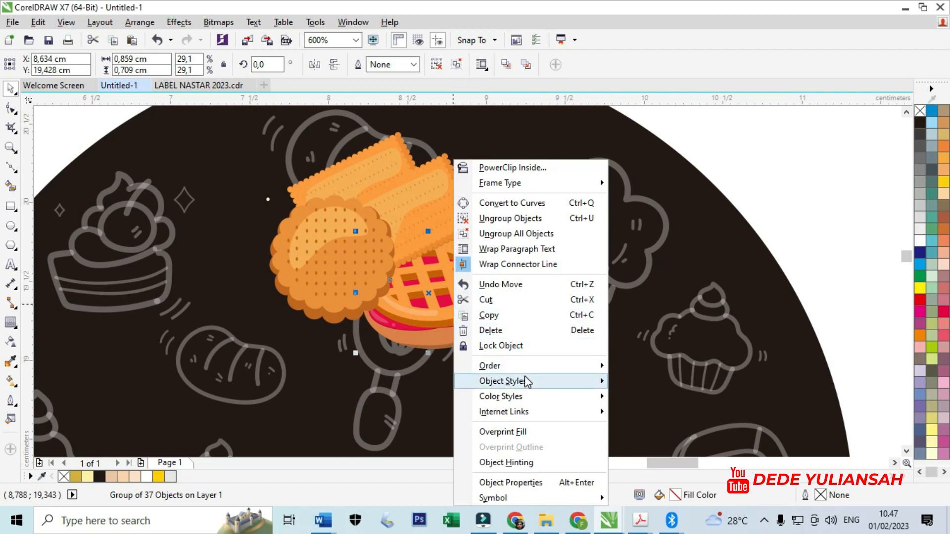
mouse_move(559, 366)
left_click(665, 362)
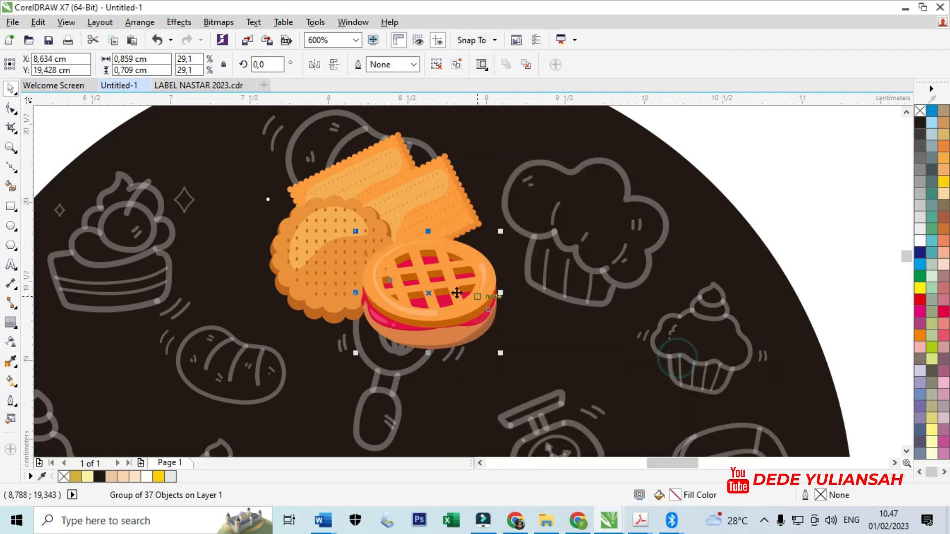
- Nudge the round biscuit away from the pie and bring it to the front of the page
left_click(337, 263)
left_click_drag(400, 273, 413, 253)
left_click(312, 275)
right_click(314, 276)
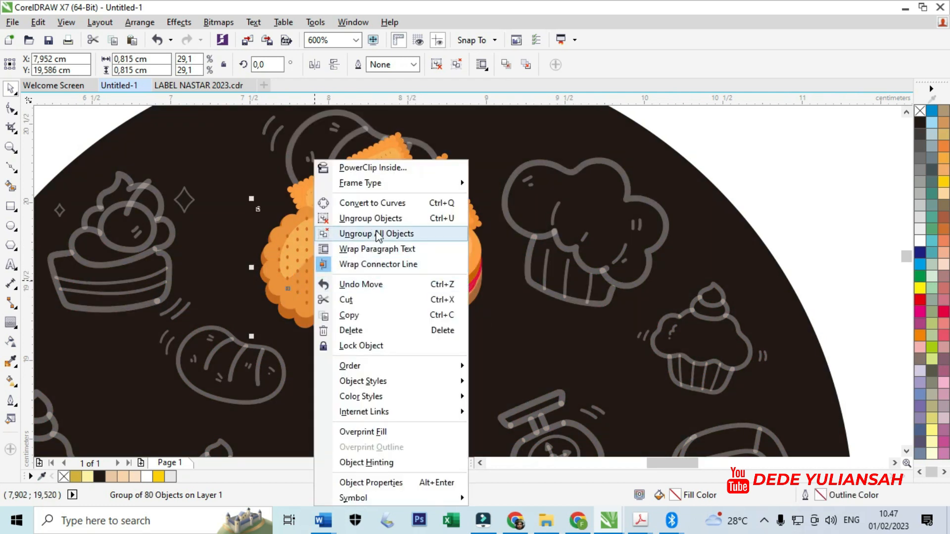
left_click(426, 364)
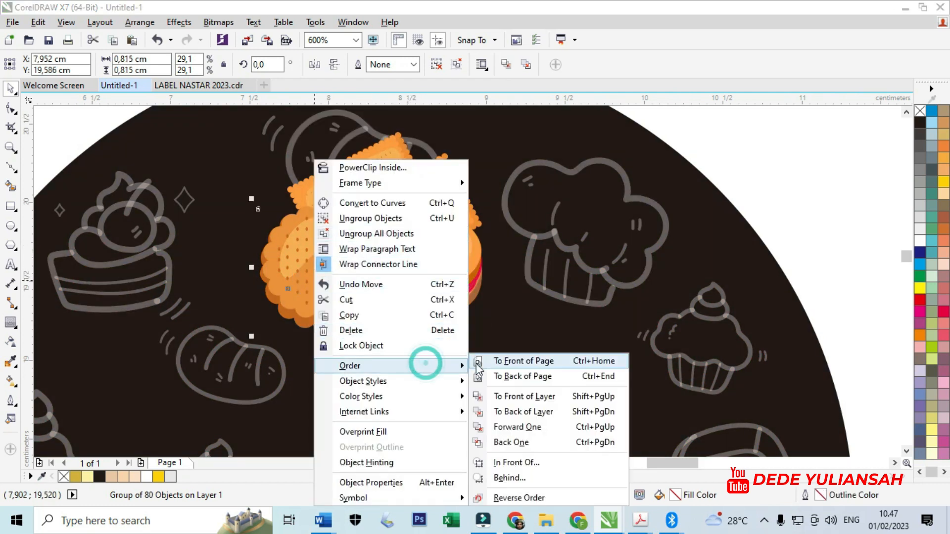
left_click(521, 362)
scroll(475, 269, "down", 1)
left_click(735, 242)
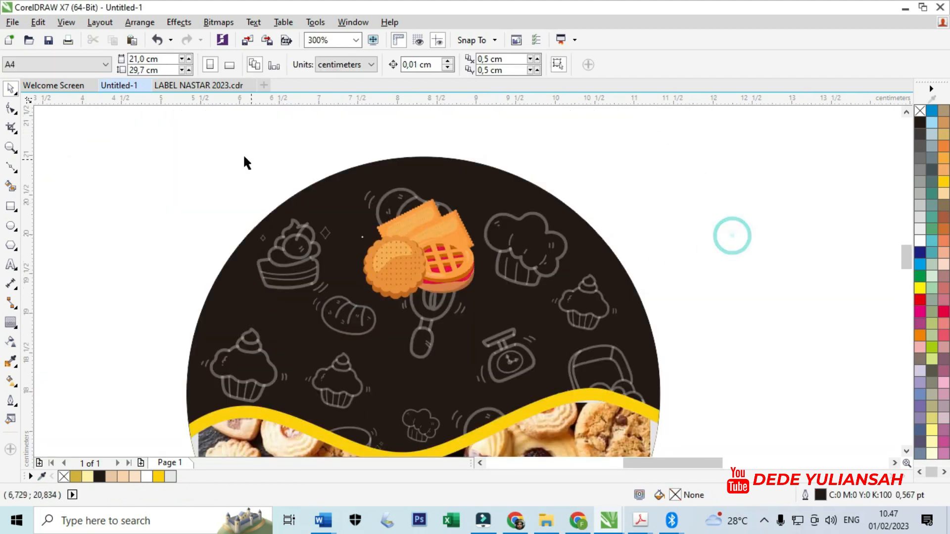
- Adjust the position of the outer tilted cracker so it sits just behind the round biscuit
scroll(407, 239, "up", 1)
left_click_drag(405, 211, 384, 210)
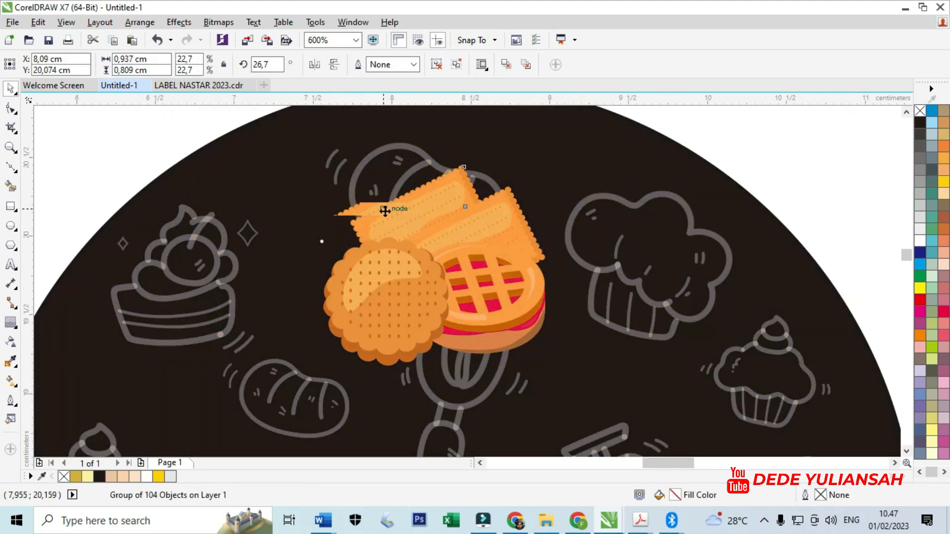
scroll(407, 213, "down", 1)
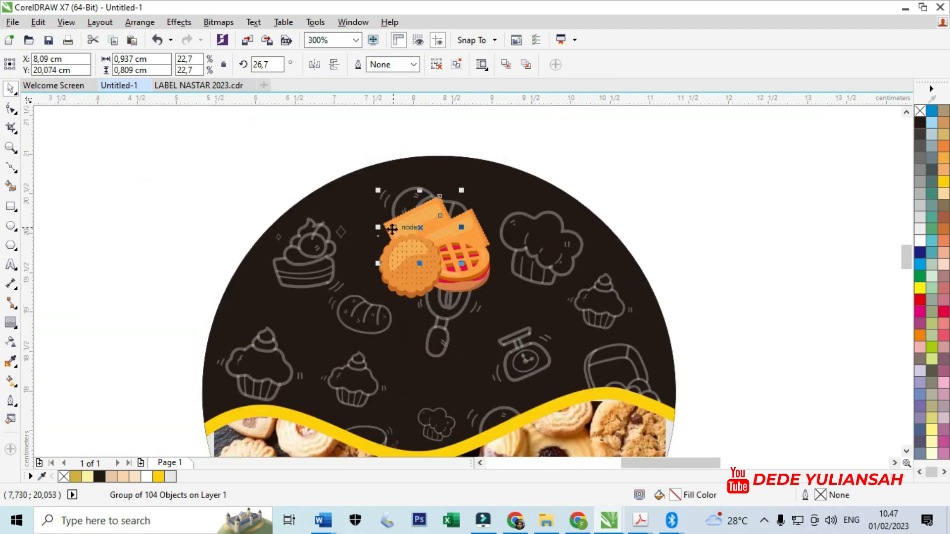
scroll(403, 221, "up", 1)
left_click_drag(406, 223, 399, 228)
- Group the two crackers, round biscuit and lattice pie, and centre the group horizontally on the black circle
scroll(409, 218, "down", 1)
left_click_drag(237, 172, 525, 305)
right_click(477, 255)
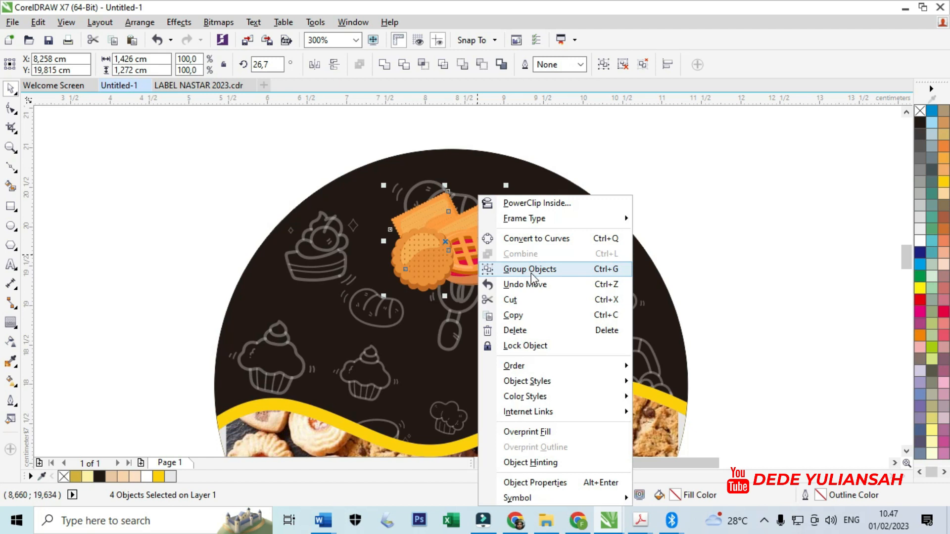
left_click(530, 269)
left_click_drag(476, 248, 443, 250)
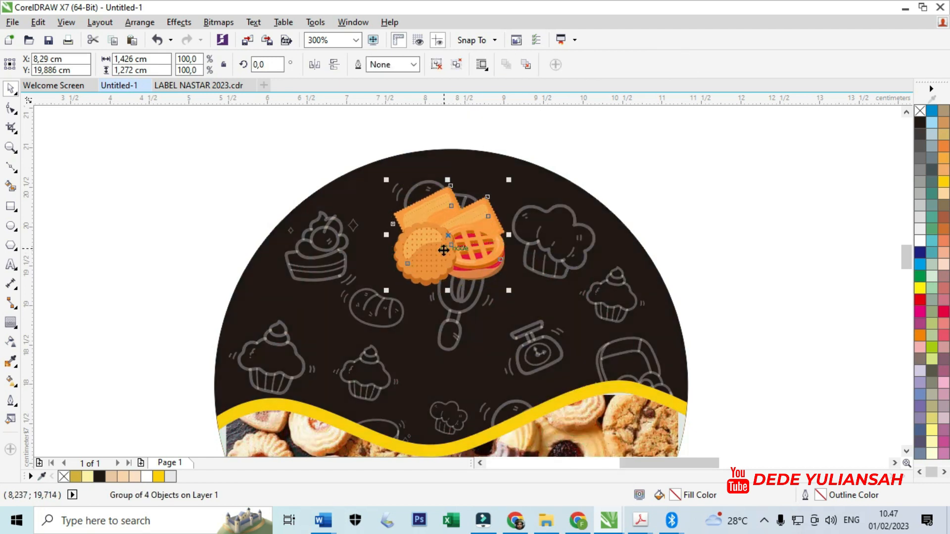
left_click(544, 260, "shift")
key("c")
left_click(728, 258)
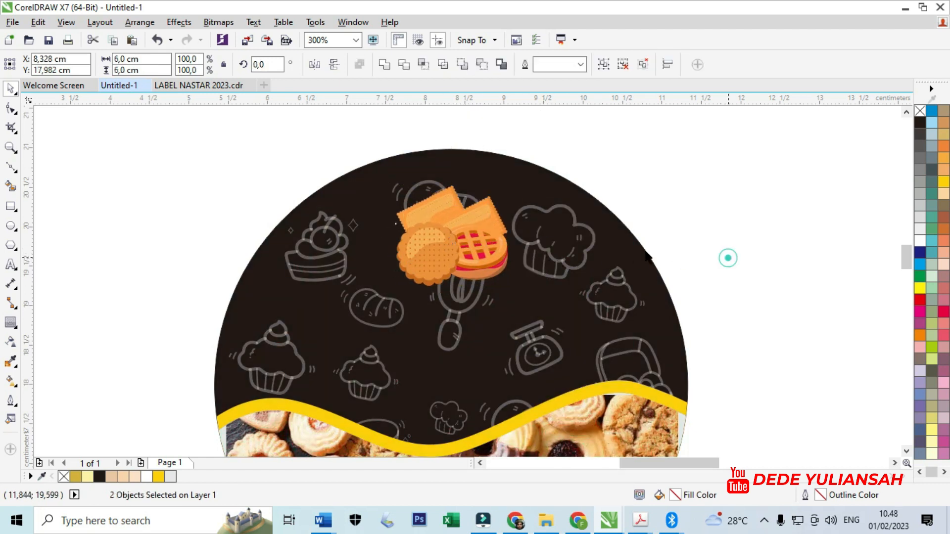
- Move the gold ribbon from beside the label onto the circle, across the lower edge of the biscuit group
scroll(332, 206, "down", 2)
scroll(427, 222, "down", 2)
scroll(556, 236, "up", 1)
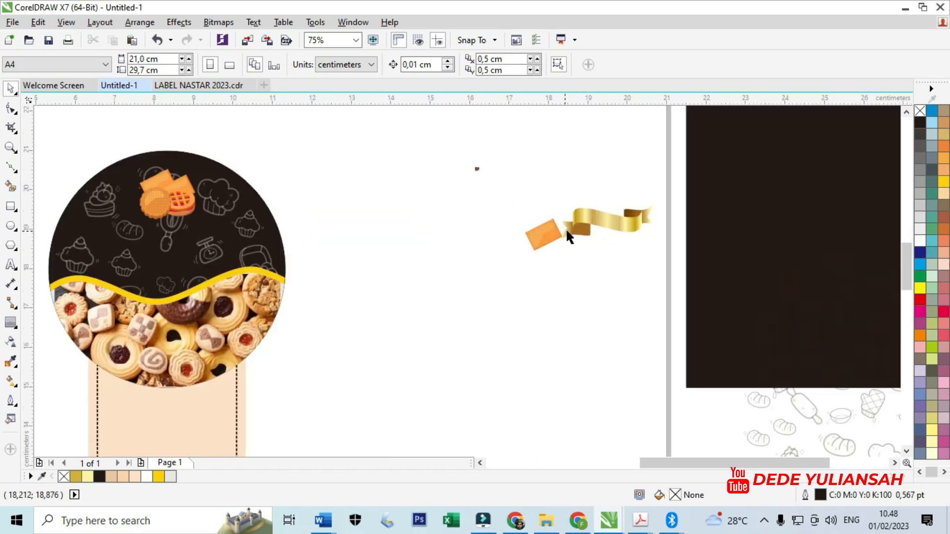
left_click_drag(606, 218, 170, 216)
scroll(162, 223, "up", 1)
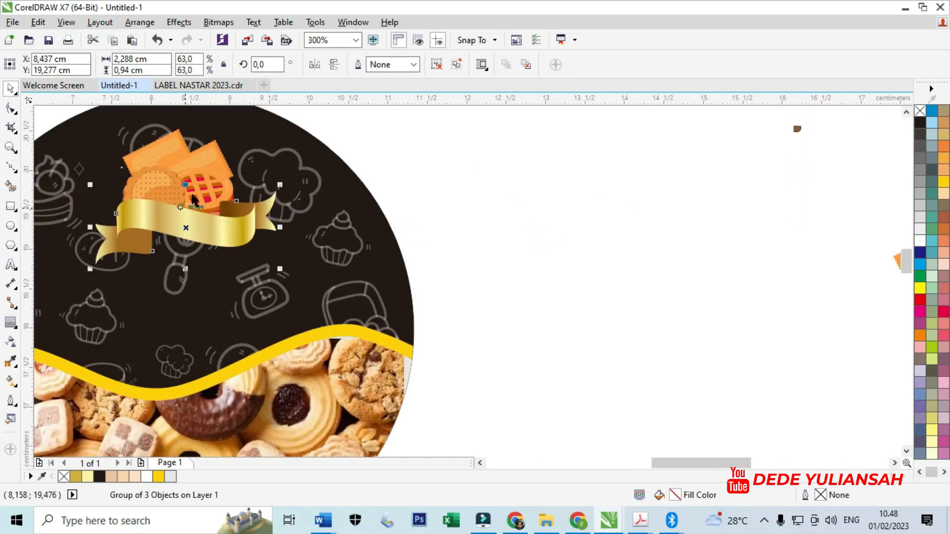
left_click(179, 171)
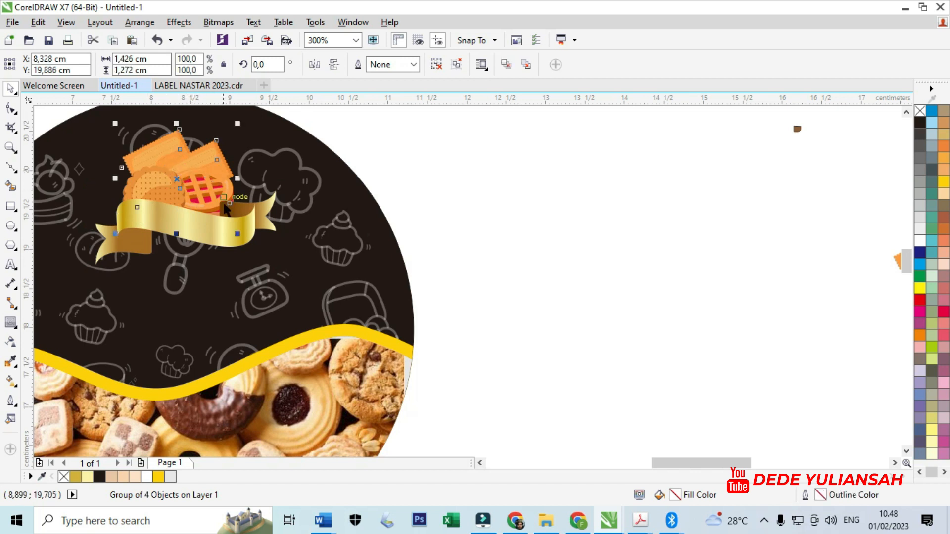
scroll(247, 212, "down", 1)
left_click(458, 212)
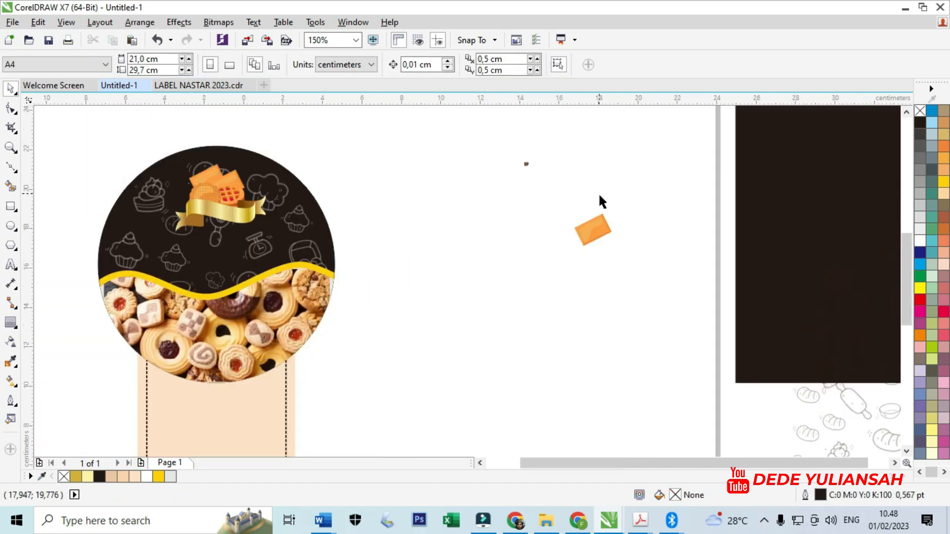
- Delete the tiny brown leftover fragment lying between the label and the spare cracker
scroll(599, 196, "down", 1)
scroll(565, 181, "up", 2)
scroll(568, 182, "down", 2)
left_click_drag(558, 173, 616, 214)
left_click(546, 190)
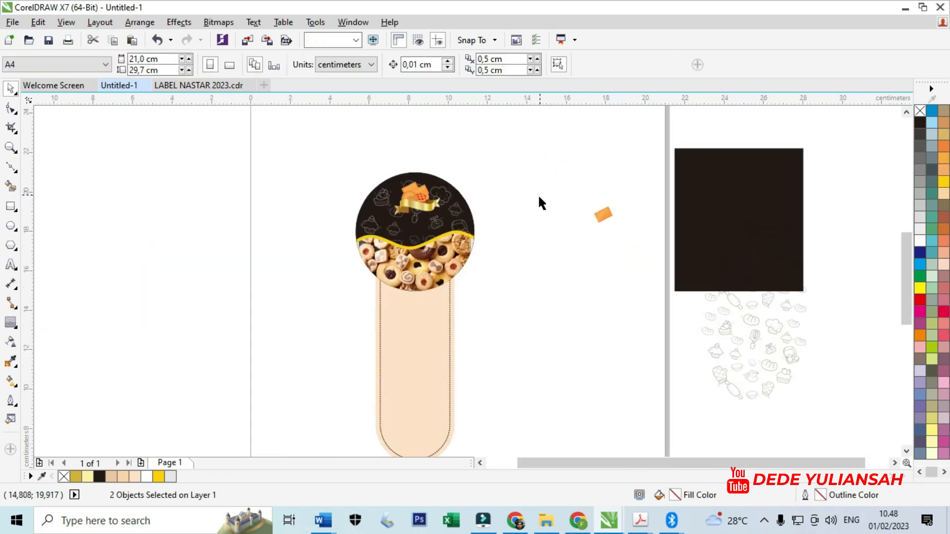
- Add the artistic text "Nuha Cake" beside the circle and set its font to Script MT Bold
scroll(401, 211, "up", 1)
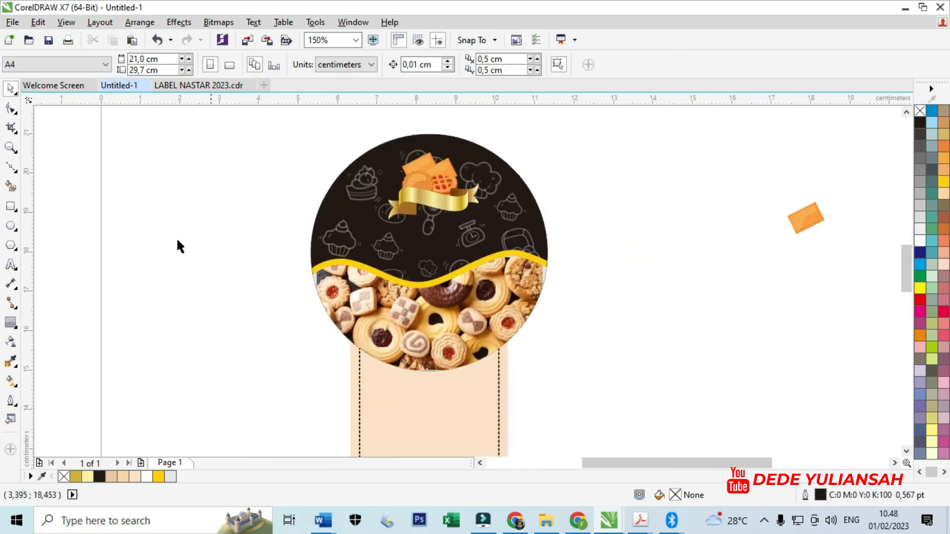
left_click(11, 266)
scroll(329, 218, "up", 1)
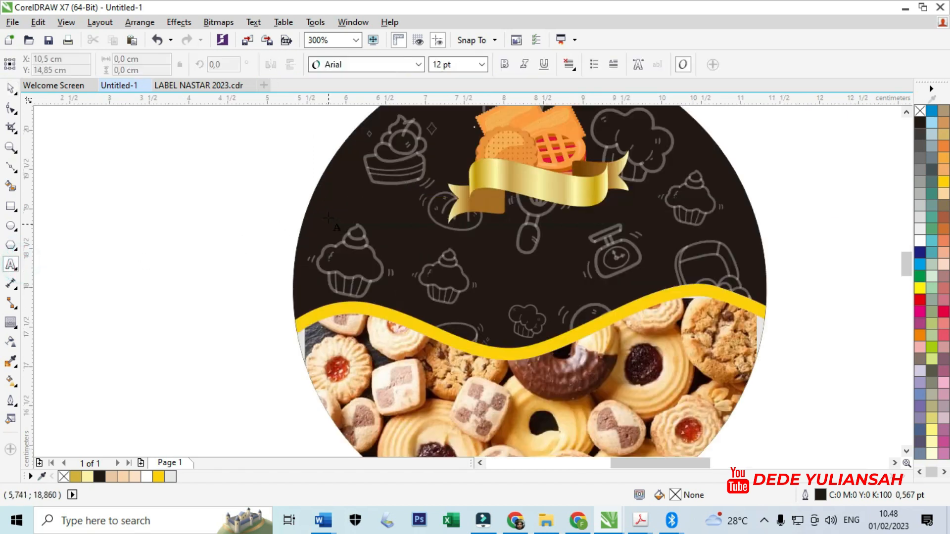
left_click(203, 250)
type("Nu")
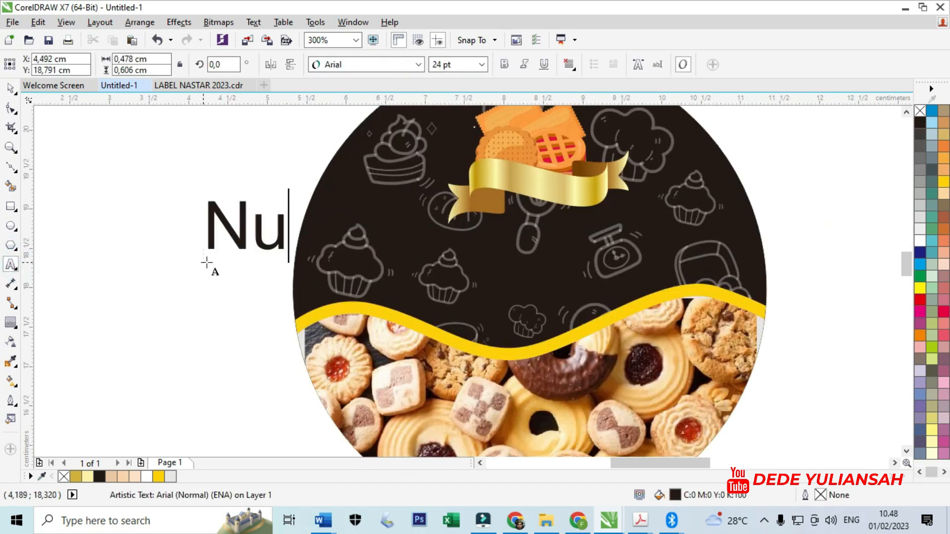
type("ba Cake")
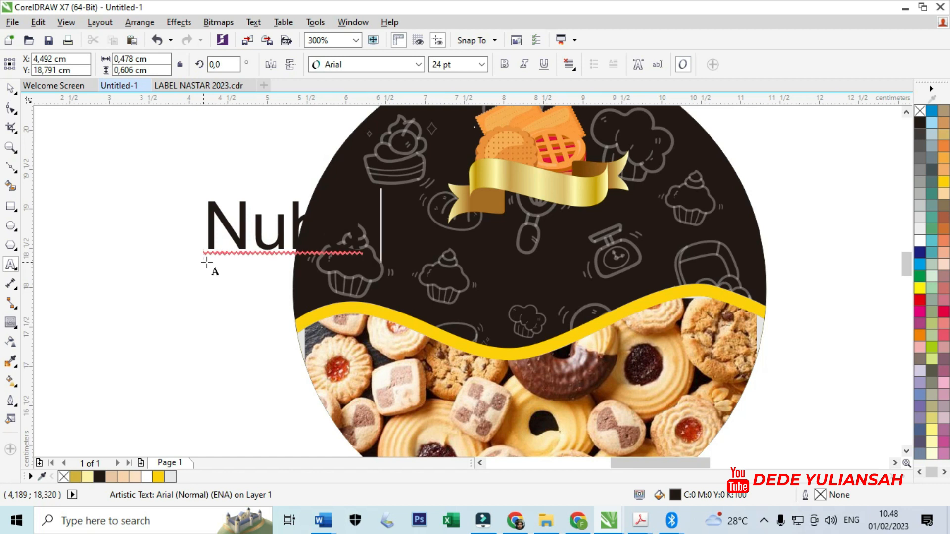
left_click(10, 88)
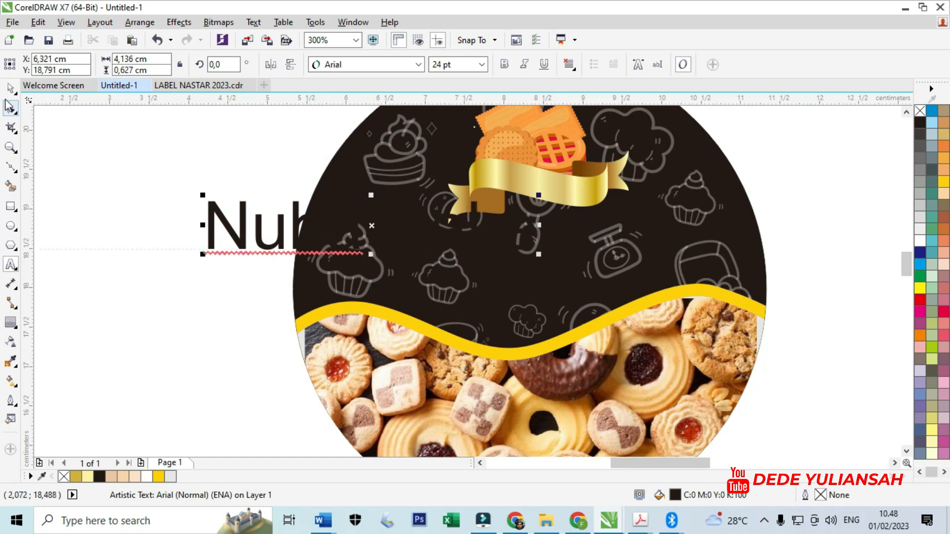
left_click(363, 66)
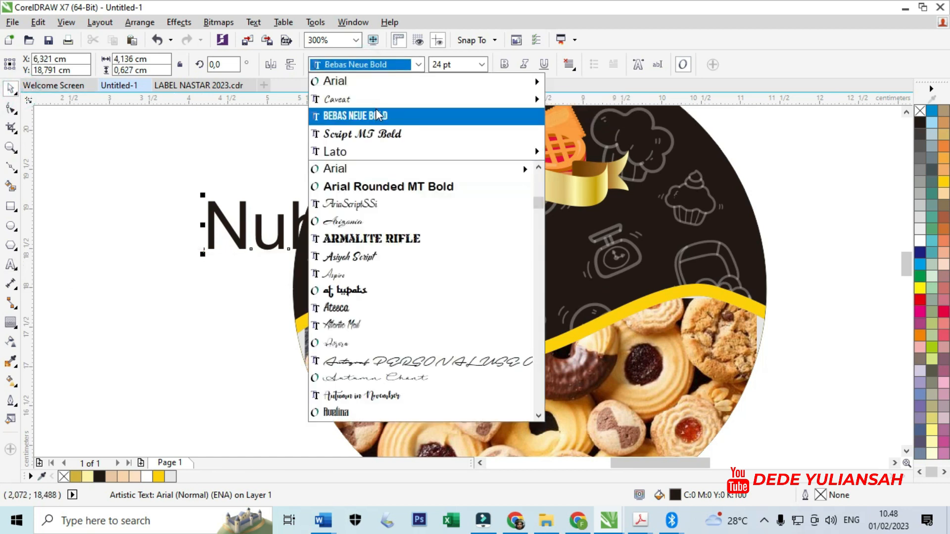
left_click(380, 132)
- Move the "Nuha Cake" text onto the black part of the circle below the ribbon and fill it white
left_click_drag(297, 228, 477, 241)
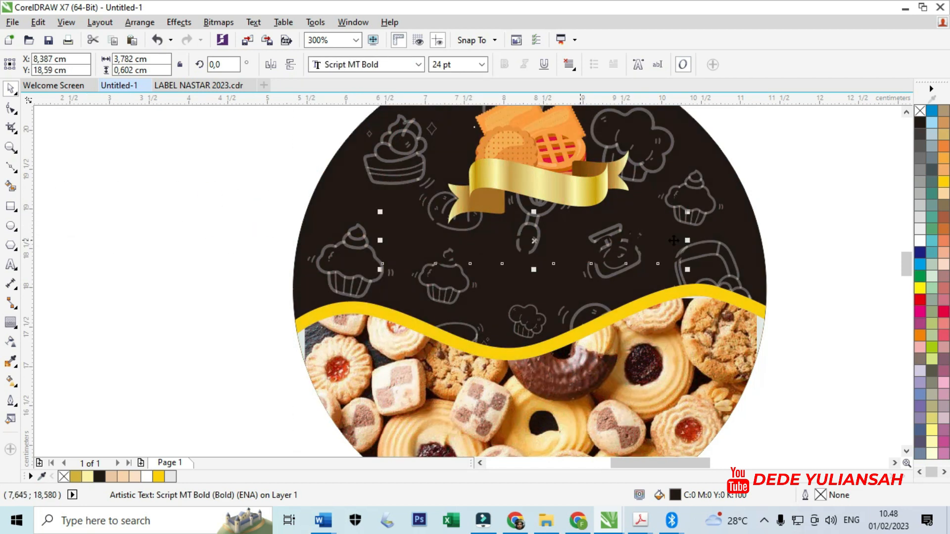
left_click(920, 241)
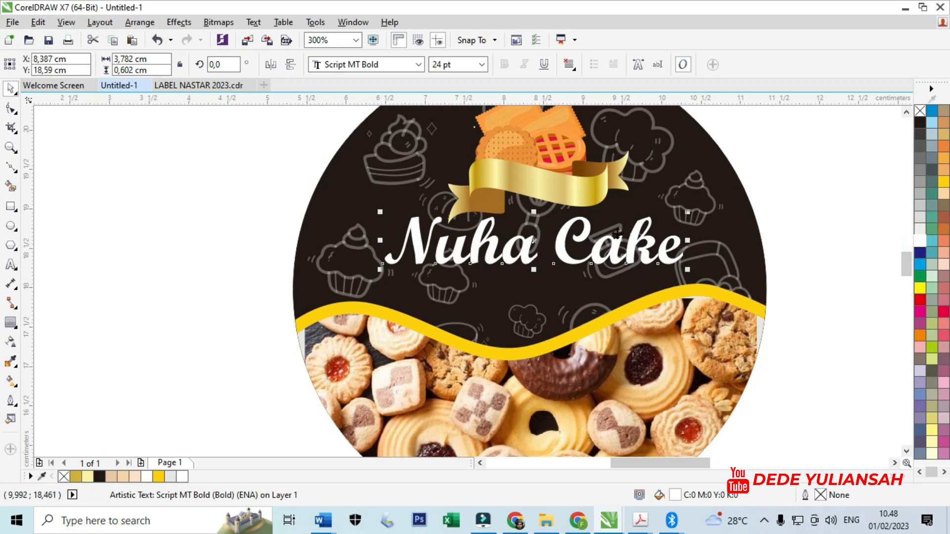
key("F3")
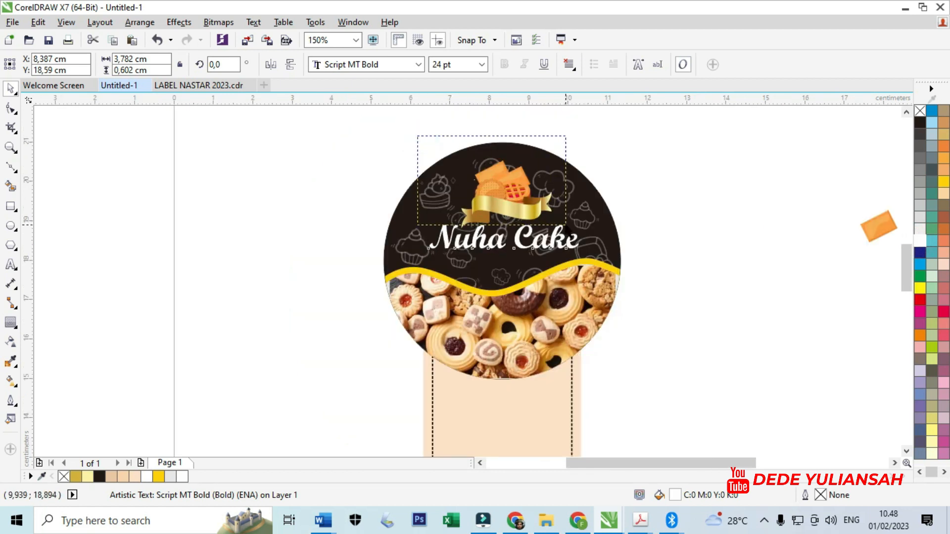
- Select the biscuit group together with the gold ribbon and move both up towards the top of the circle
left_click(518, 198)
scroll(517, 197, "up", 1)
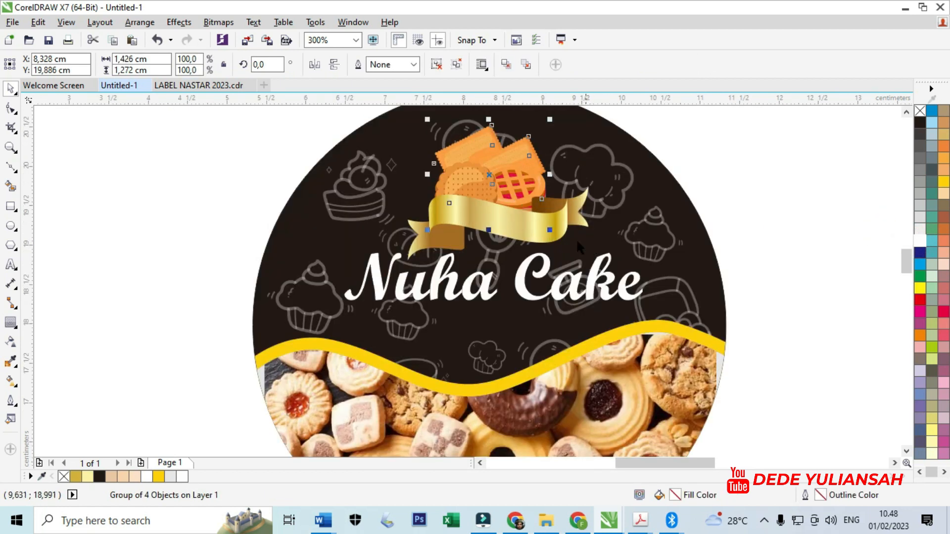
left_click(531, 237, "shift")
left_click_drag(596, 262, 559, 231)
left_click_drag(492, 182, 514, 152)
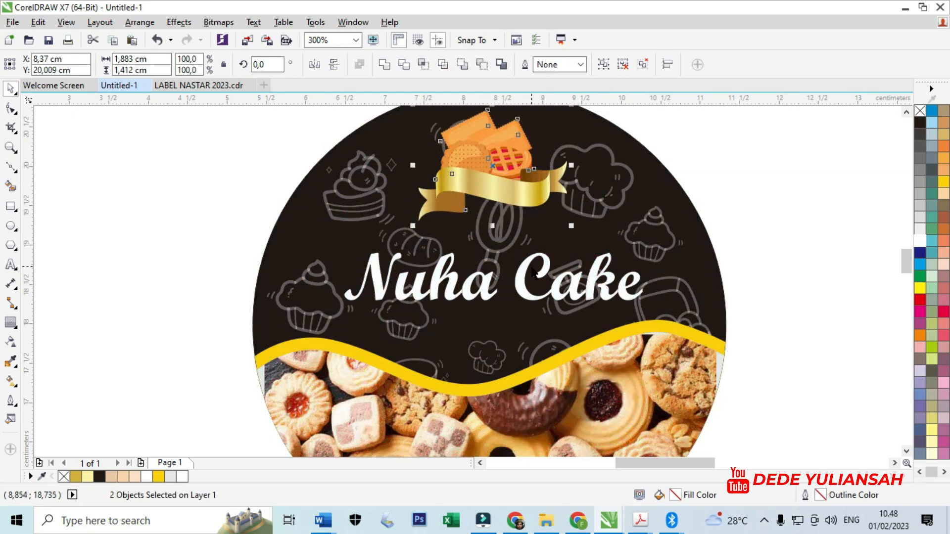
- Move the "Nuha Cake" text up beneath the ribbon and centre it horizontally on the circle
left_click_drag(527, 267, 522, 254)
scroll(486, 262, "down", 1)
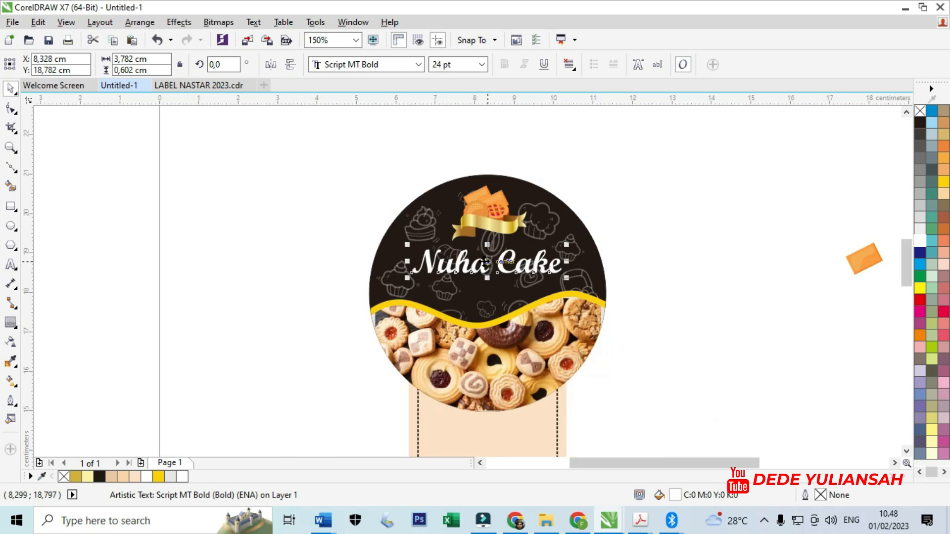
left_click(233, 248)
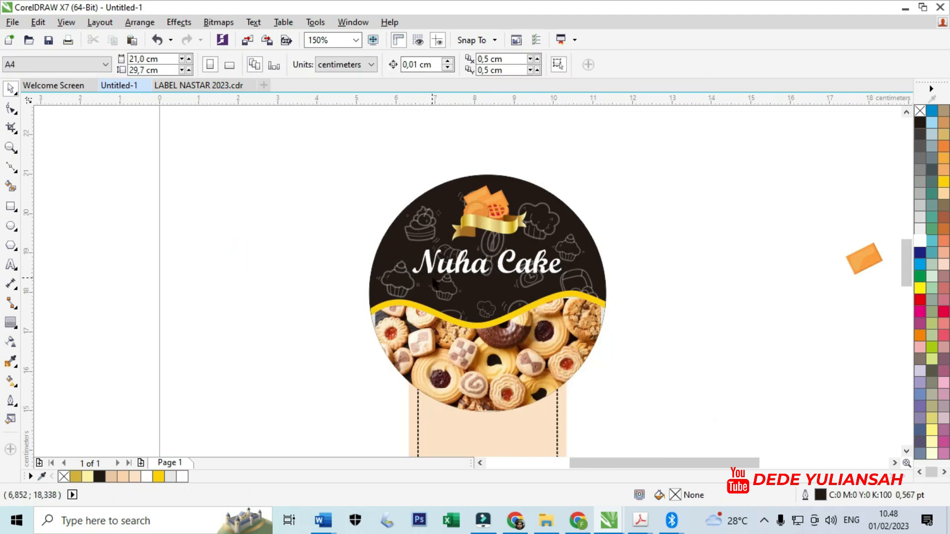
- Duplicate the "Nuha Cake" text just below the original and set the copy in Bebas Neue Bold
left_click_drag(439, 272, 439, 296)
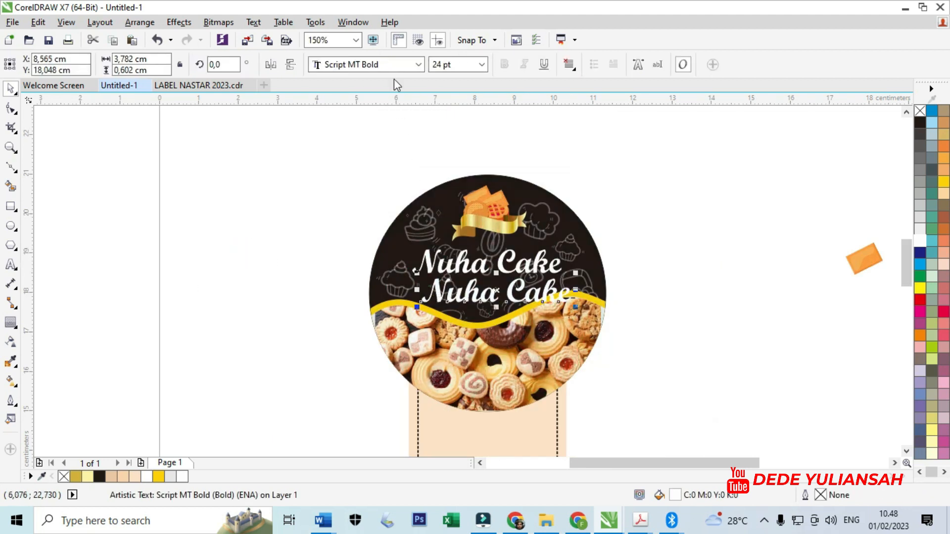
left_click(418, 64)
left_click(410, 70)
- Replace the wording of the duplicated text with "KUE KERING"
scroll(468, 286, "up", 1)
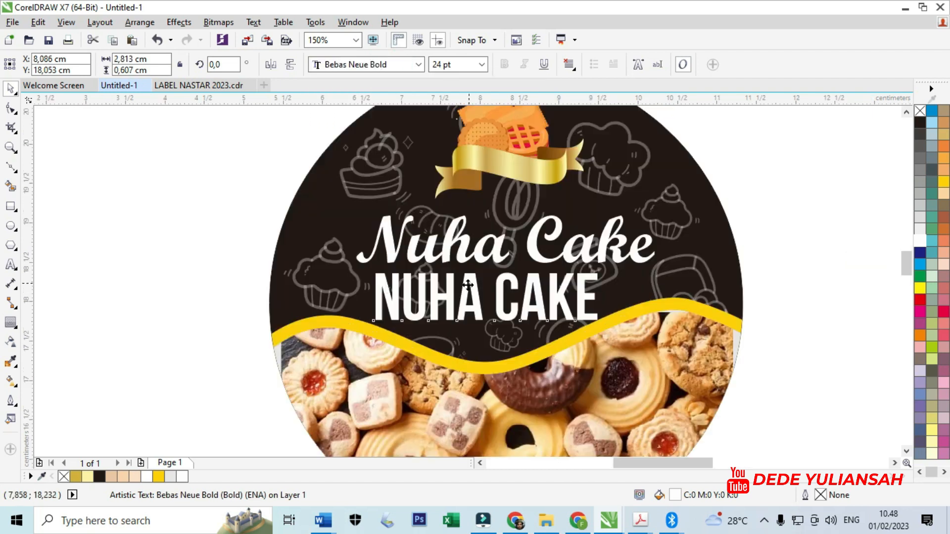
double_click(468, 286)
key("ctrl+a")
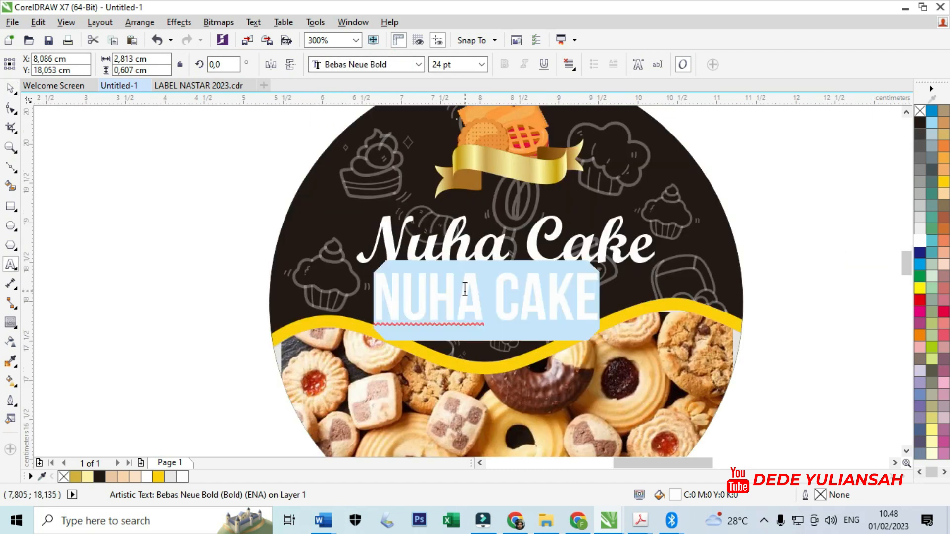
type("KUE KER")
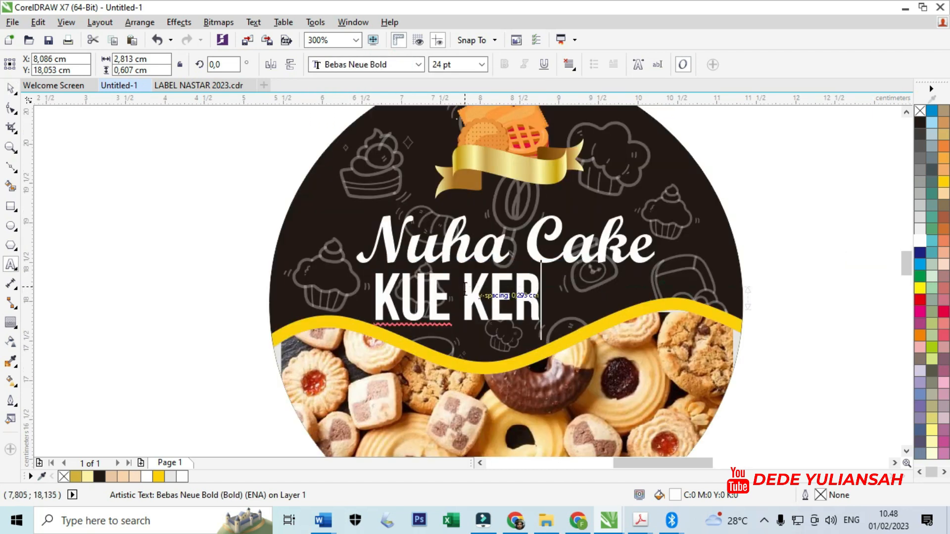
type("ING")
key("Escape")
left_click(10, 90)
- Shrink the "KUE KERING" text to about 1.63 cm wide and place it beneath the word "Cake"
left_click_drag(370, 326, 442, 302)
scroll(603, 284, "up", 1)
left_click_drag(605, 293, 667, 292)
scroll(693, 291, "down", 3)
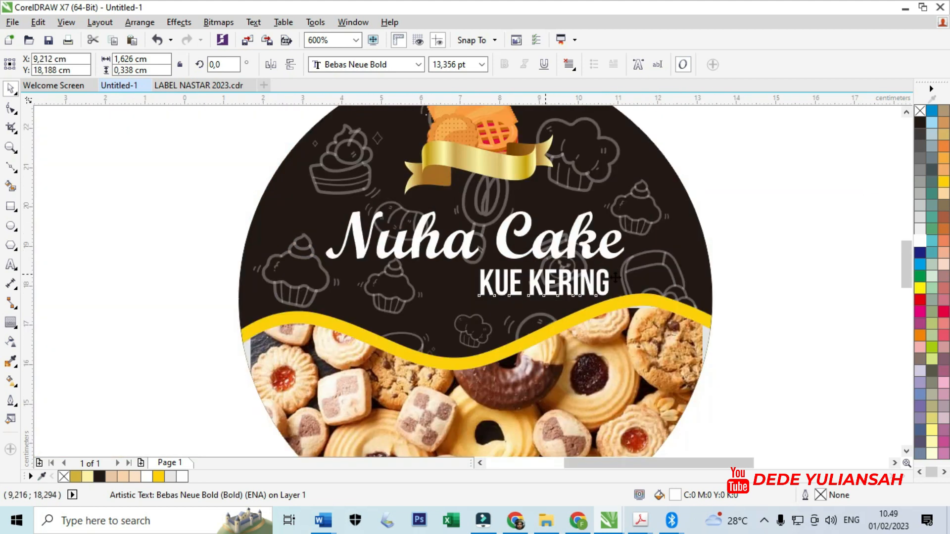
left_click(720, 288)
scroll(537, 267, "up", 2)
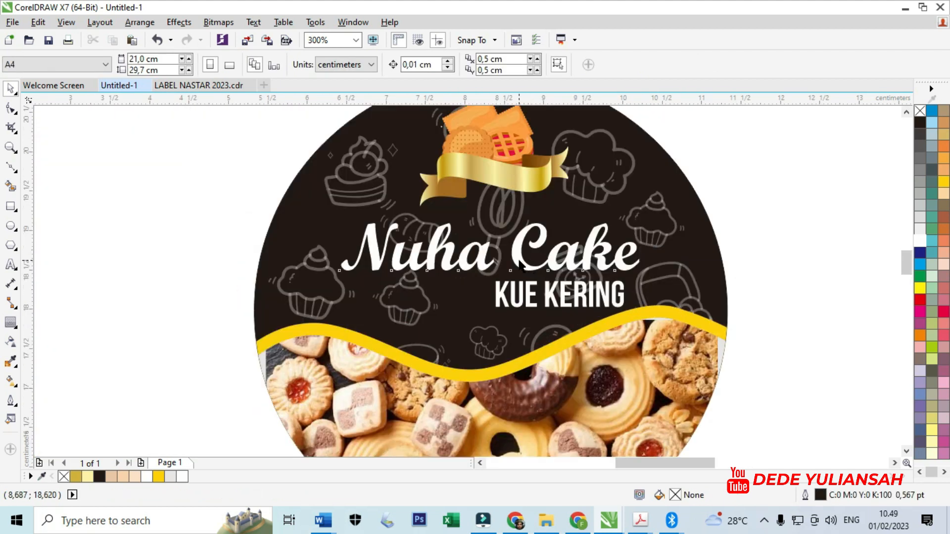
- Enlarge the "Nuha Cake" text proportionally to about 4.6 cm wide and keep it centred on the circle
left_click(521, 265)
left_click_drag(645, 218, 678, 212)
left_click_drag(523, 244, 522, 243)
- Reposition the "KUE KERING" text just beneath the word "Cake", clear of the enlarged lettering
left_click_drag(531, 304, 538, 305)
scroll(604, 301, "up", 1)
left_click_drag(623, 295, 636, 290)
scroll(600, 318, "down", 2)
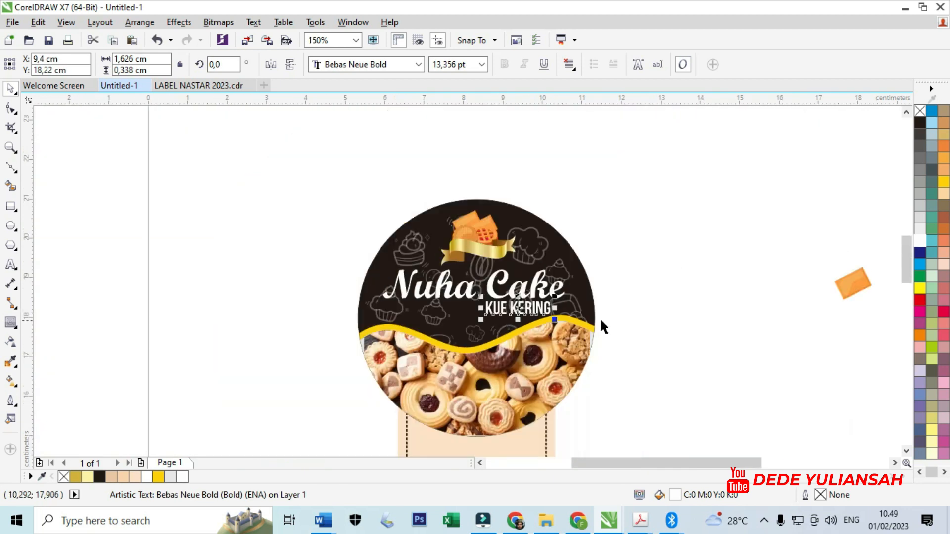
left_click(691, 316)
scroll(502, 317, "up", 1)
left_click_drag(520, 311, 494, 311)
scroll(567, 310, "up", 1)
left_click_drag(552, 311, 551, 320)
scroll(551, 293, "down", 1)
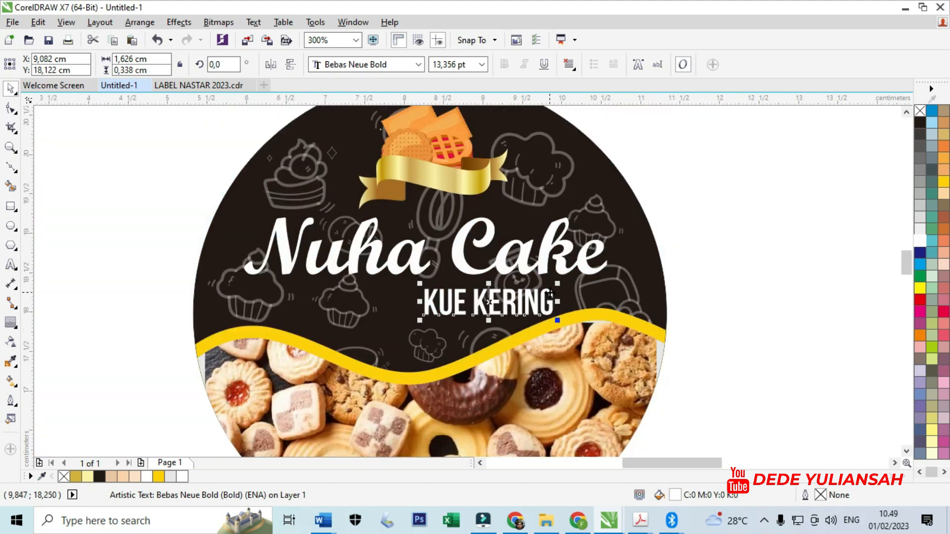
left_click(748, 302)
scroll(625, 293, "down", 1)
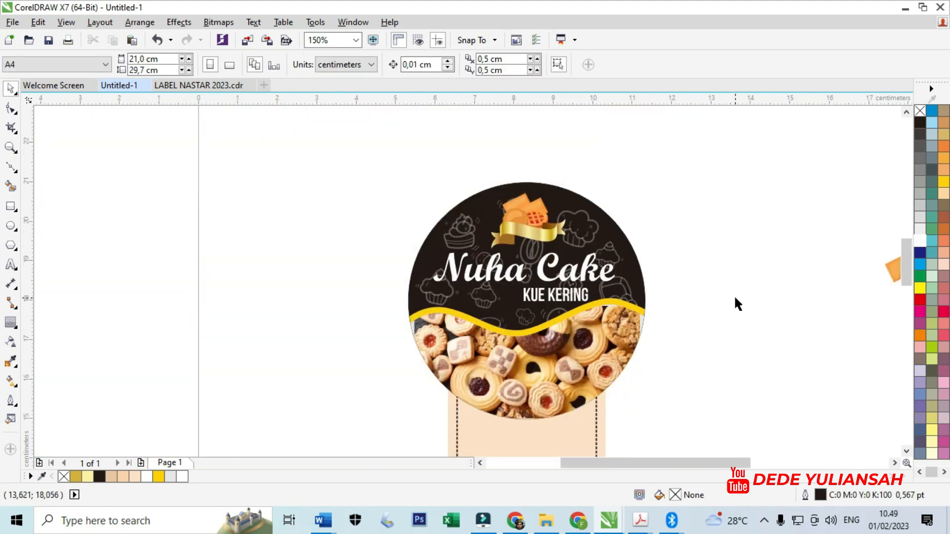
- Fill the "Nuha Cake" text with gold #D2B235 and change its fill type to a linear fountain fill
scroll(509, 274, "up", 1)
left_click(496, 270)
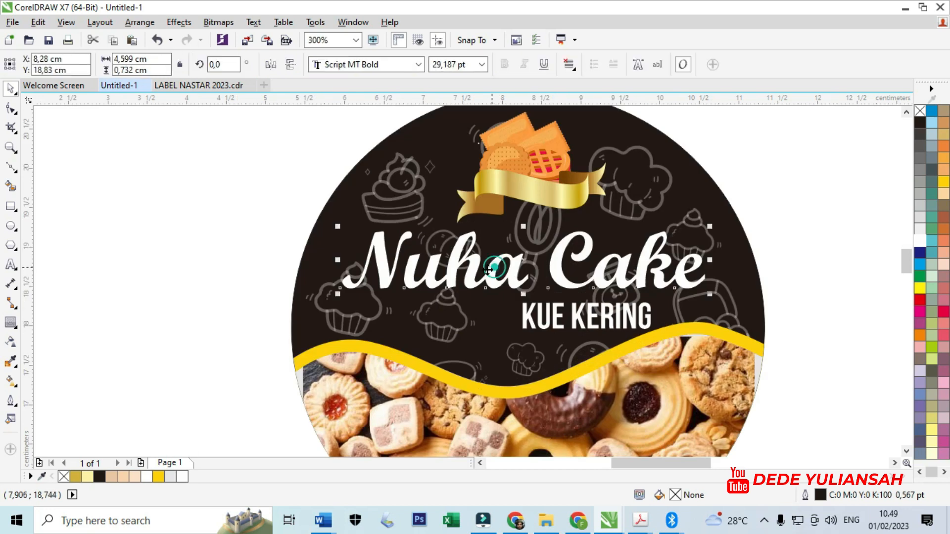
left_click(75, 477)
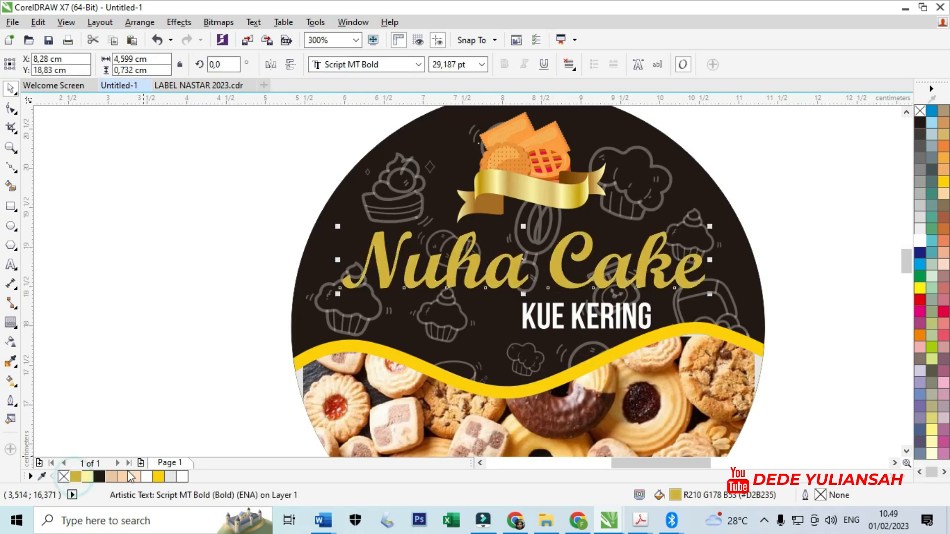
double_click(675, 496)
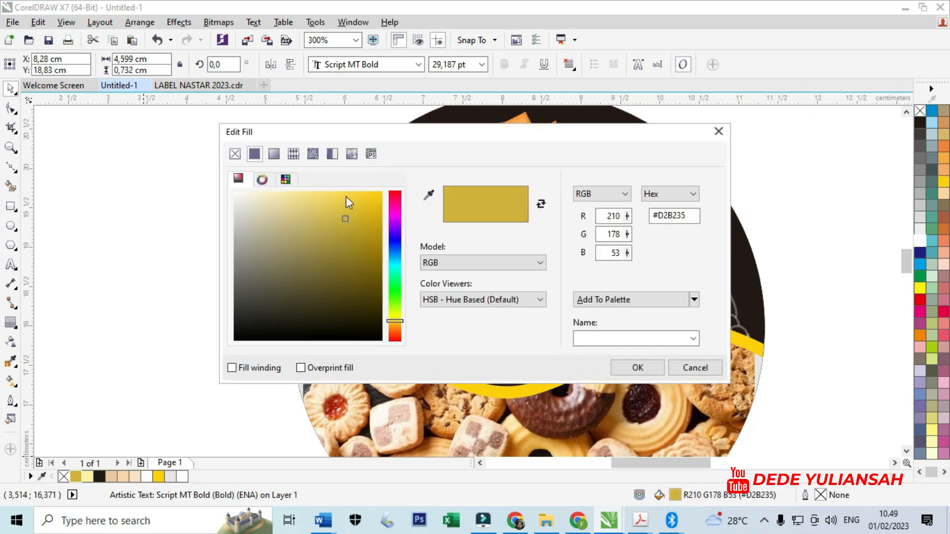
left_click(273, 154)
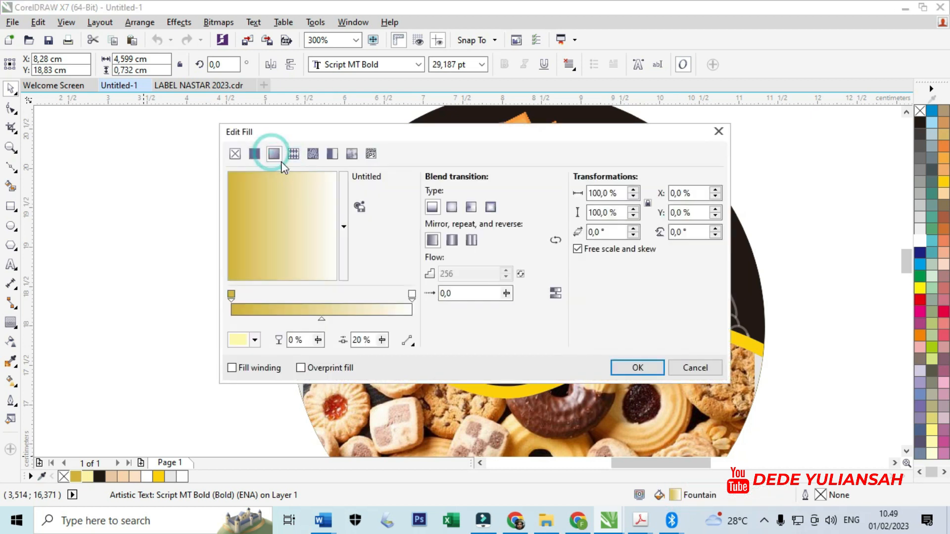
- Set the gradient's starting colour stop to the pale yellow #FBF2A3 from the document colours
left_click(231, 296)
left_click(255, 340)
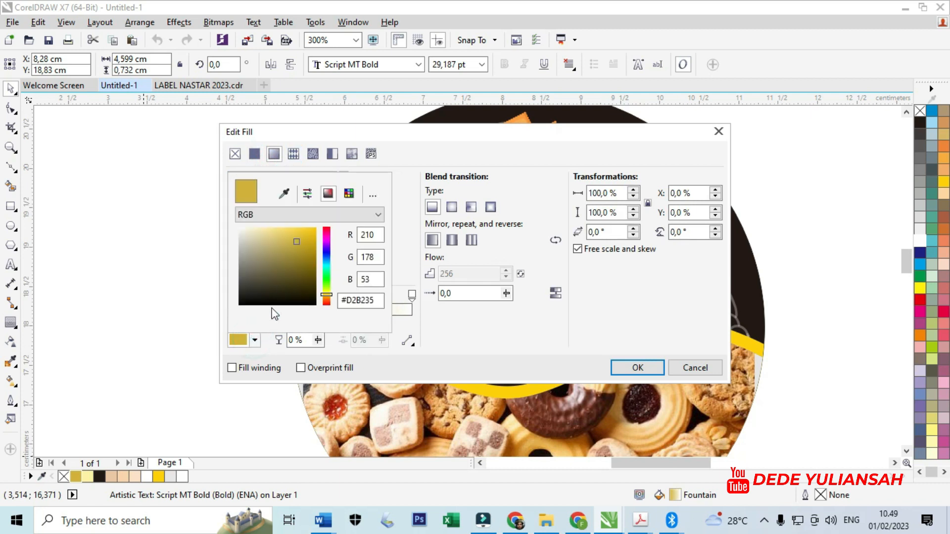
left_click(285, 194)
left_click(87, 476)
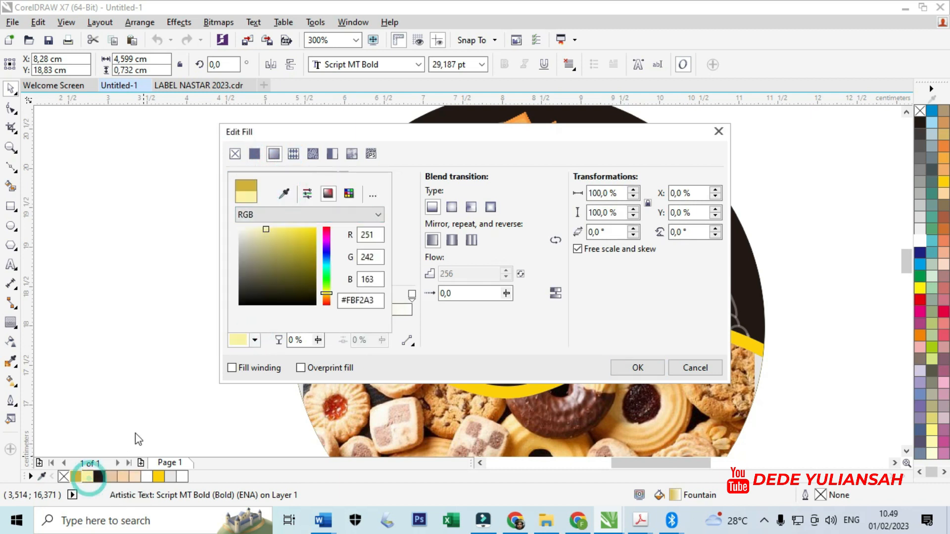
left_click(449, 322)
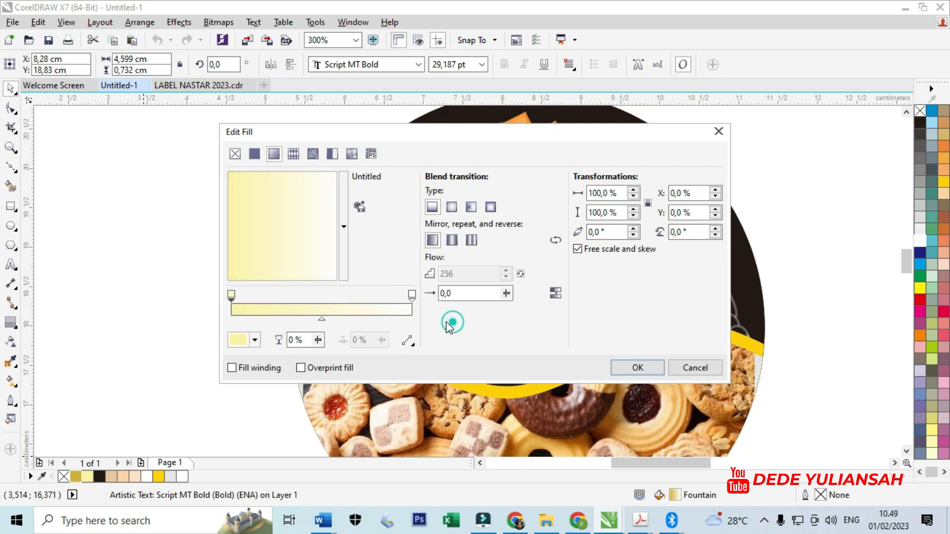
- Add a gradient stop at 6% and colour it gold #D2B235
double_click(241, 303)
left_click(244, 294)
left_click(243, 295)
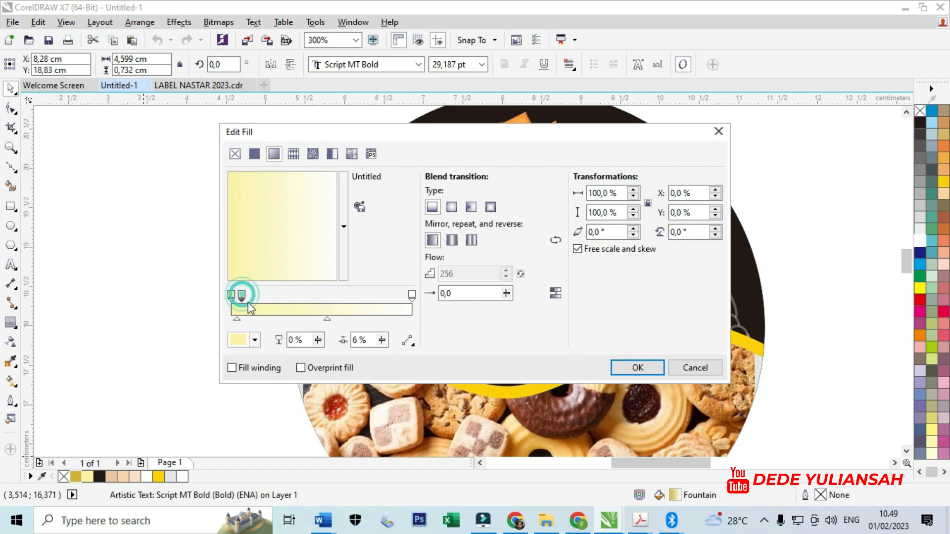
left_click(254, 340)
left_click(285, 194)
left_click(76, 476)
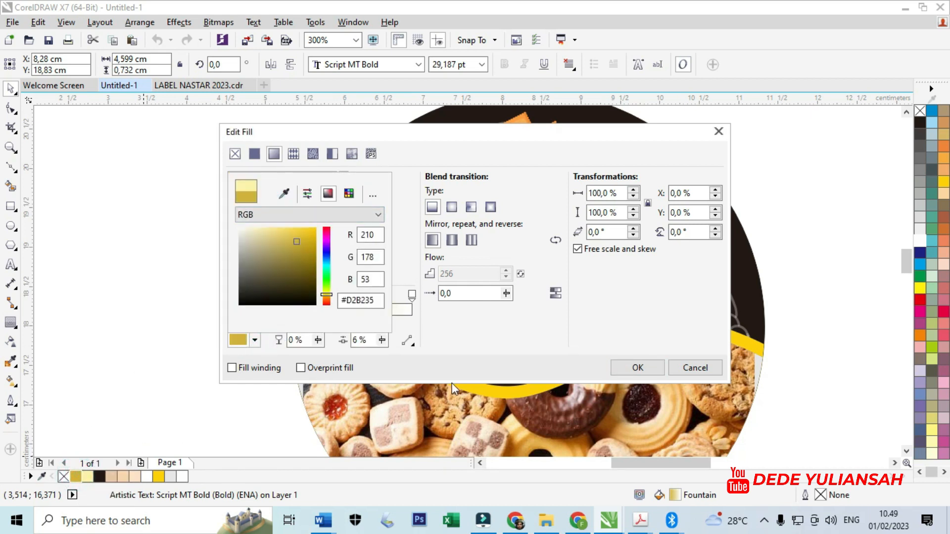
left_click(462, 337)
- Add four more gradient stops at about 26%, 50%, 75% and 96% along the colour bar
double_click(269, 305)
left_click_drag(268, 296, 277, 296)
double_click(321, 303)
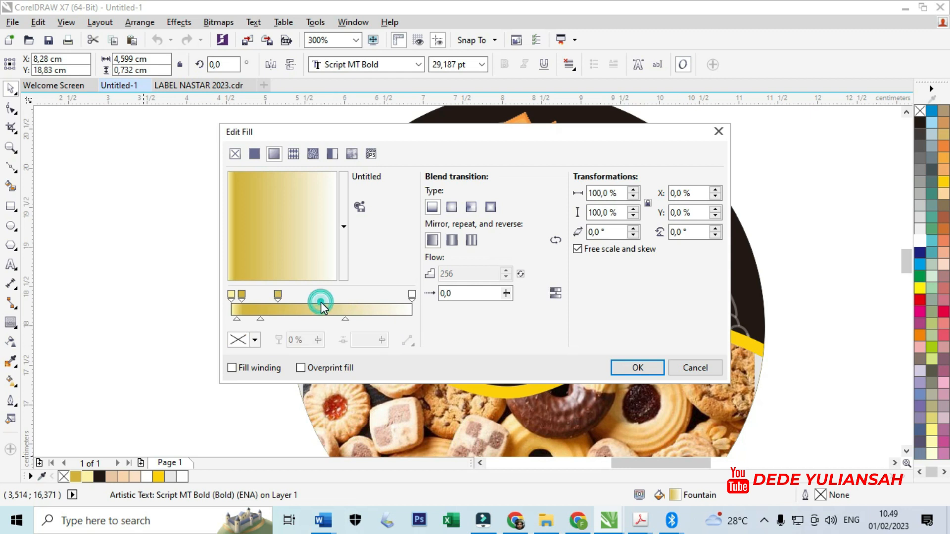
double_click(370, 305)
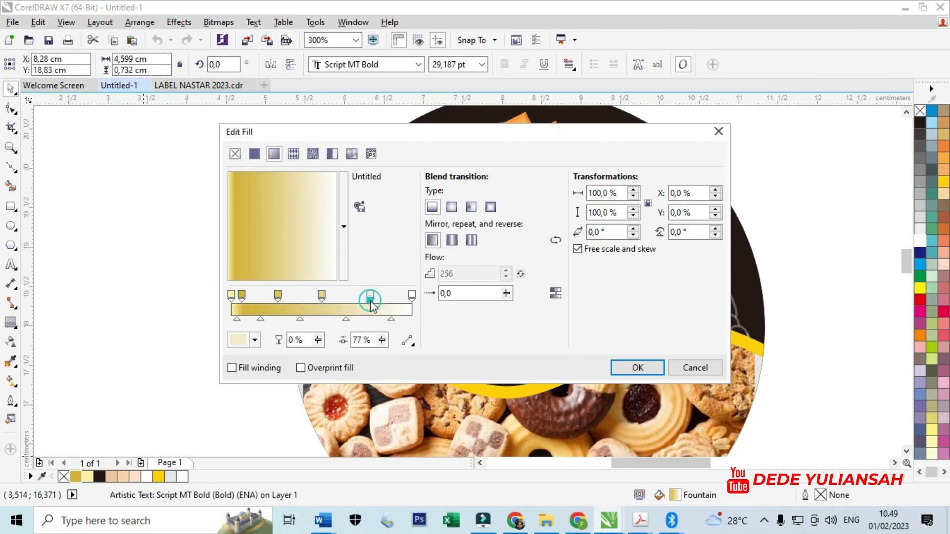
double_click(404, 307)
left_click_drag(370, 296, 367, 295)
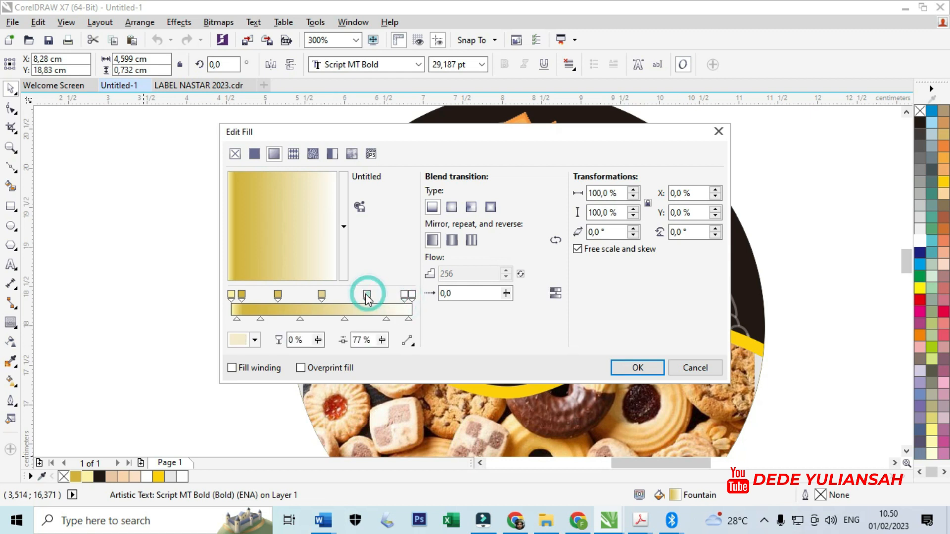
- Add a gradient stop at 24% and colour it pale yellow #FBF2A3
left_click(279, 296)
left_click_drag(275, 300, 274, 301)
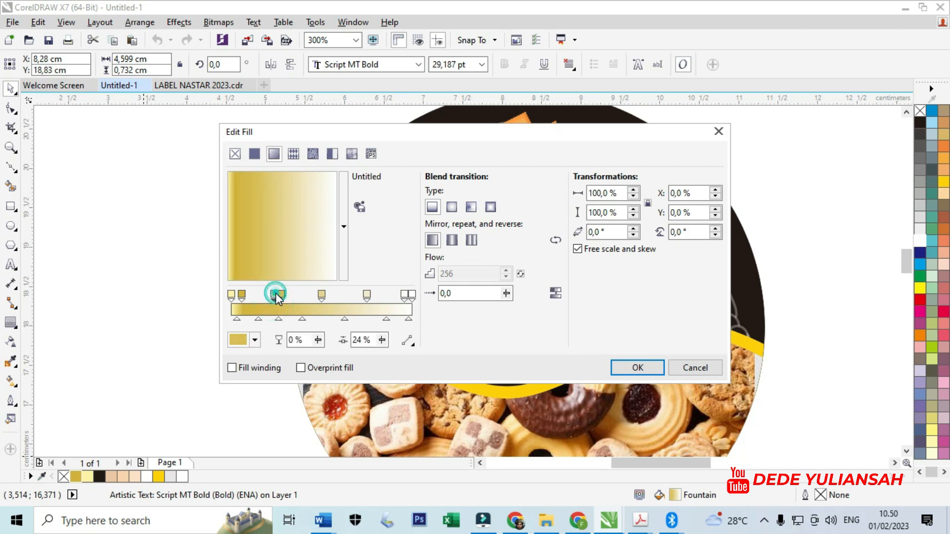
left_click(256, 340)
left_click(285, 194)
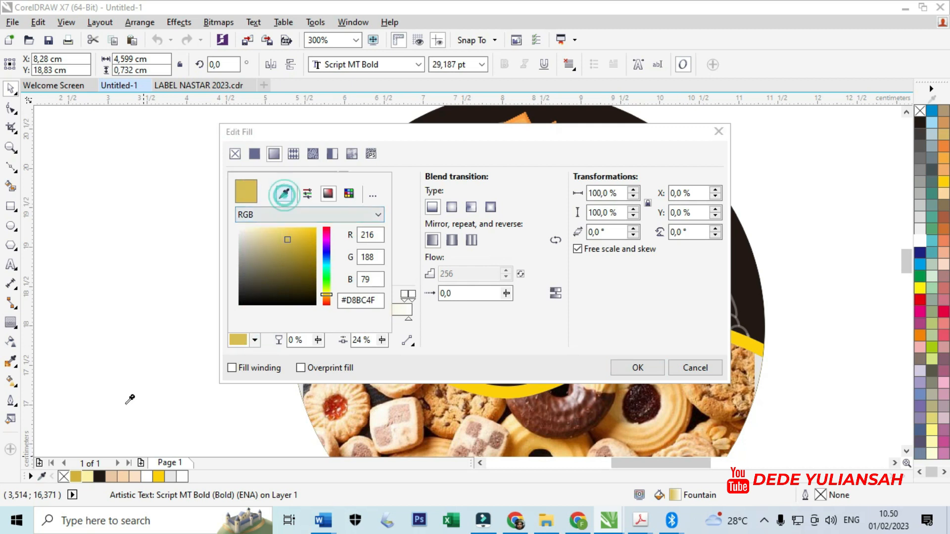
left_click(89, 474)
left_click(469, 331)
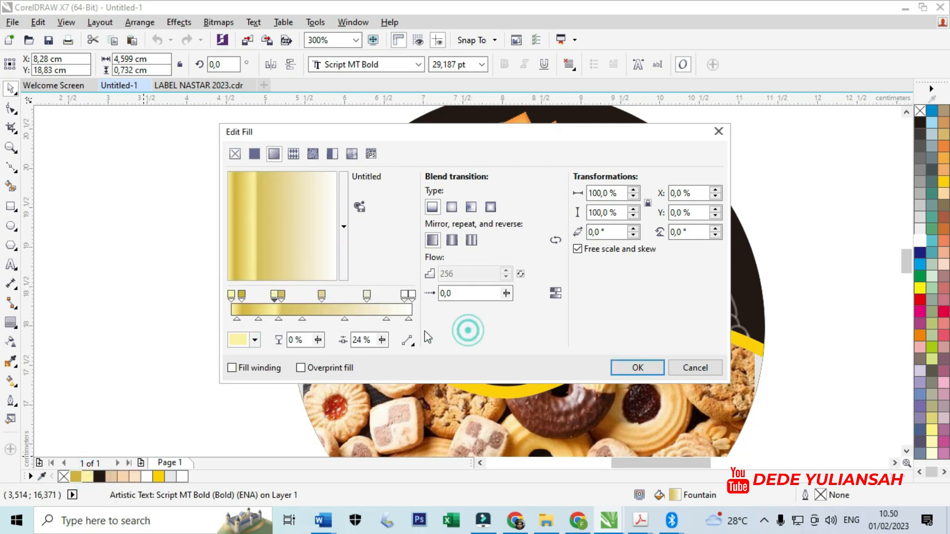
- Add a gradient stop at 46% and colour it pale yellow #FBF2A3
left_click(314, 302)
double_click(315, 302)
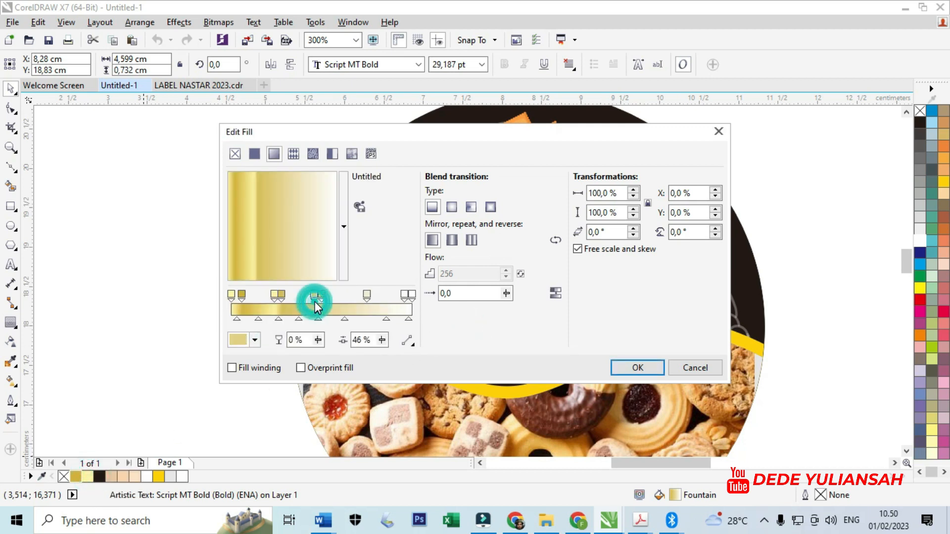
left_click(315, 294)
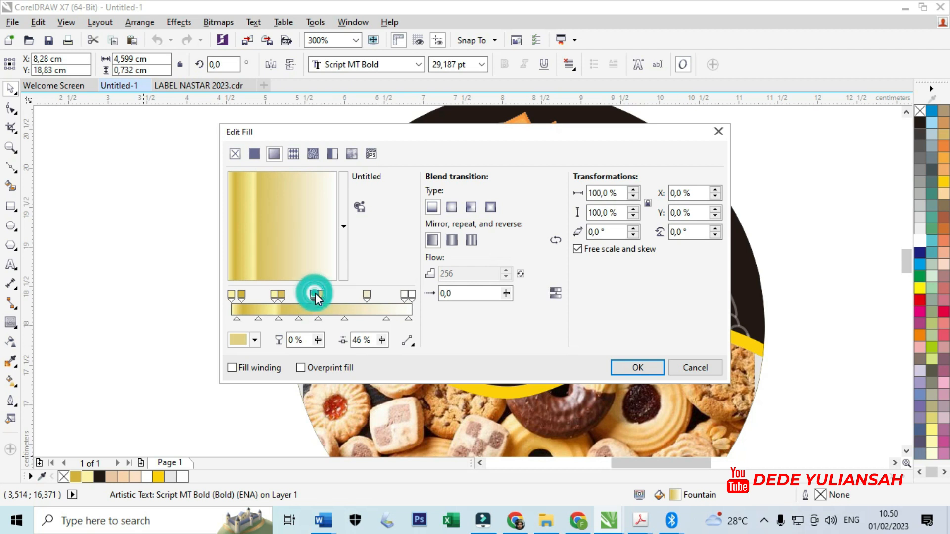
left_click(254, 340)
left_click(290, 188)
left_click(87, 477)
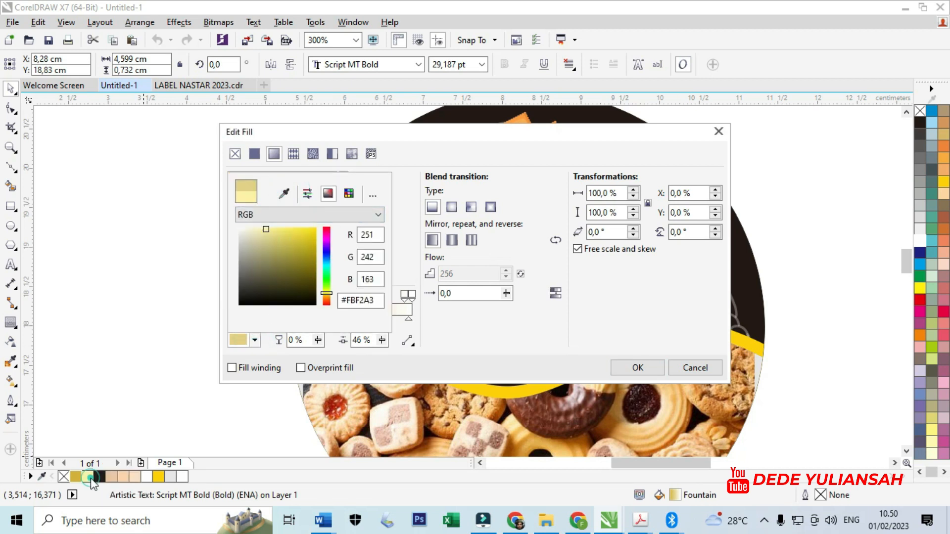
left_click(144, 367)
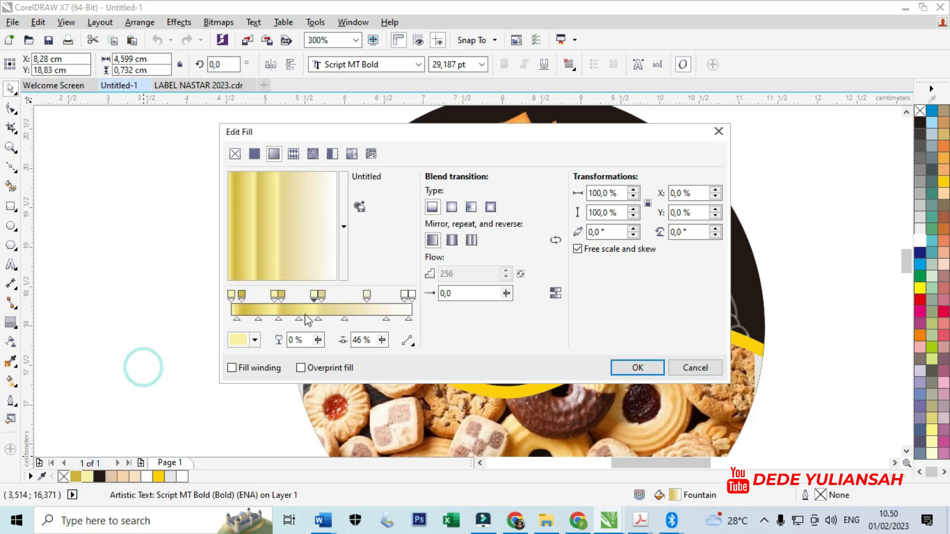
- Recolour the 75% gradient stop to gold #D2B235
left_click(366, 300)
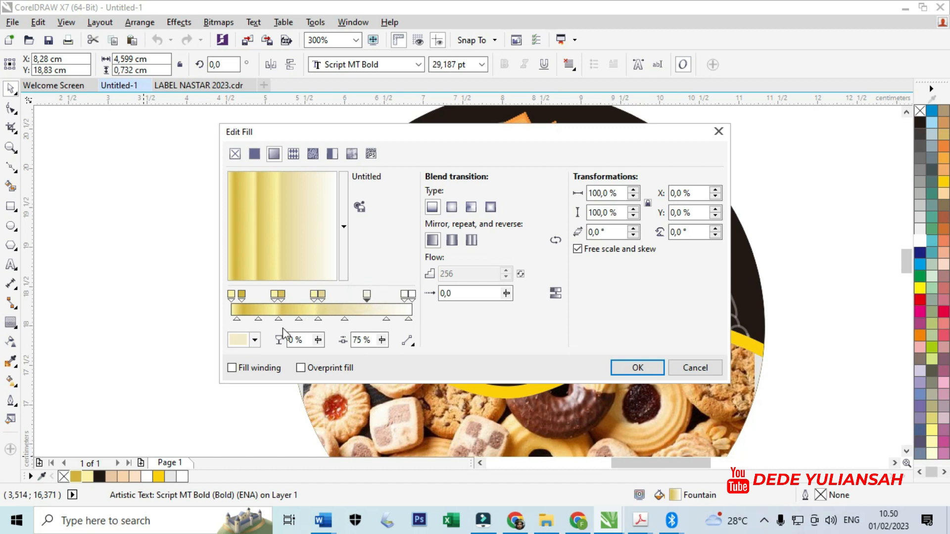
left_click(254, 340)
left_click(285, 193)
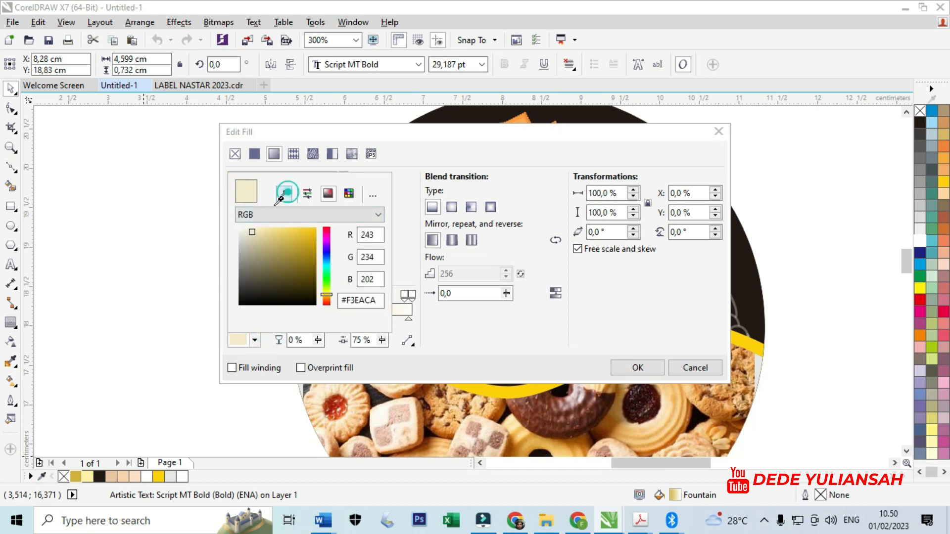
left_click(79, 476)
left_click(165, 380)
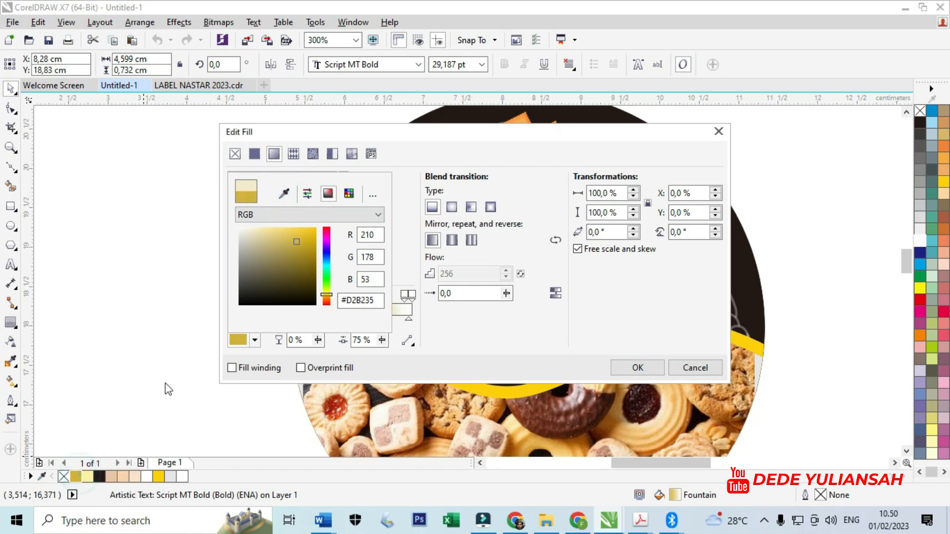
- Add a gradient stop at 72% and colour it pale yellow #FBF2A3
double_click(361, 304)
left_click(254, 340)
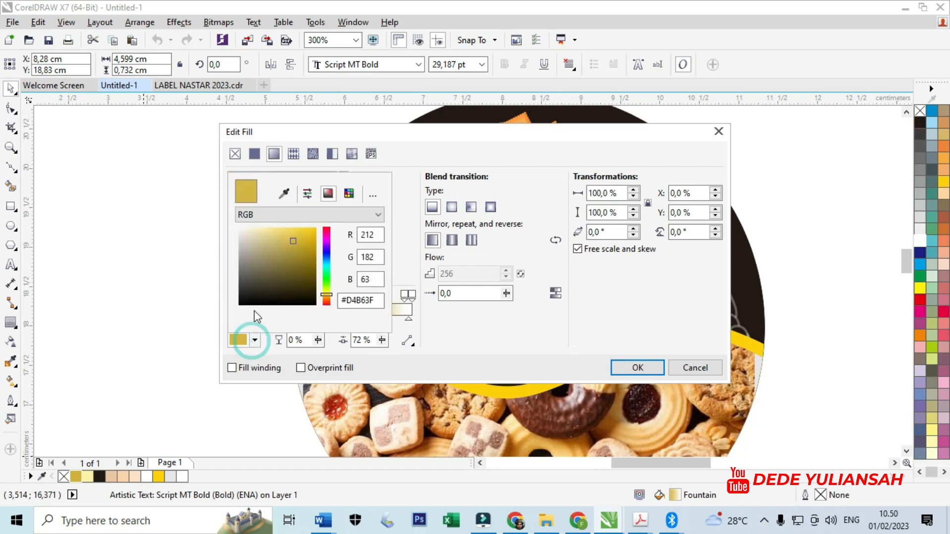
left_click(280, 199)
left_click(89, 477)
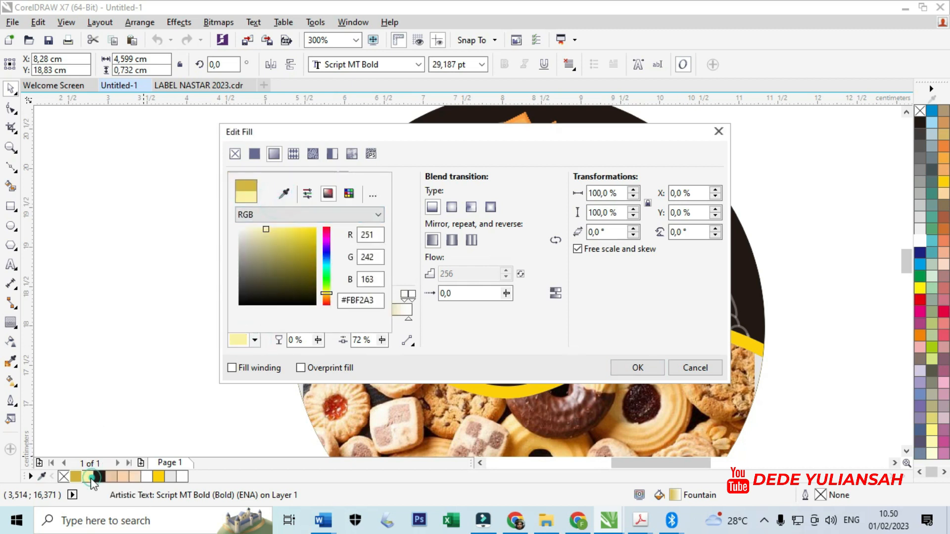
left_click(139, 410)
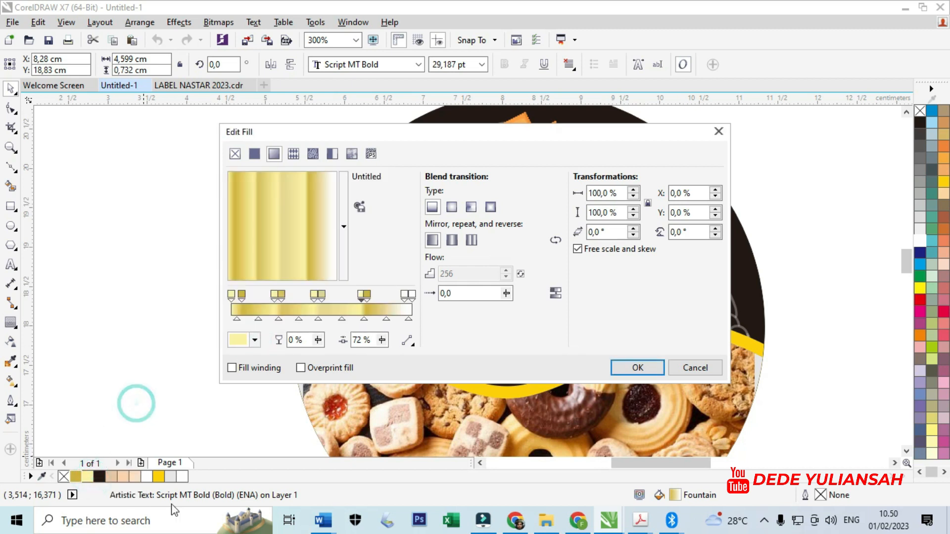
- Recolour the 96% gradient stop near the end to gold #D2B235
left_click(405, 297)
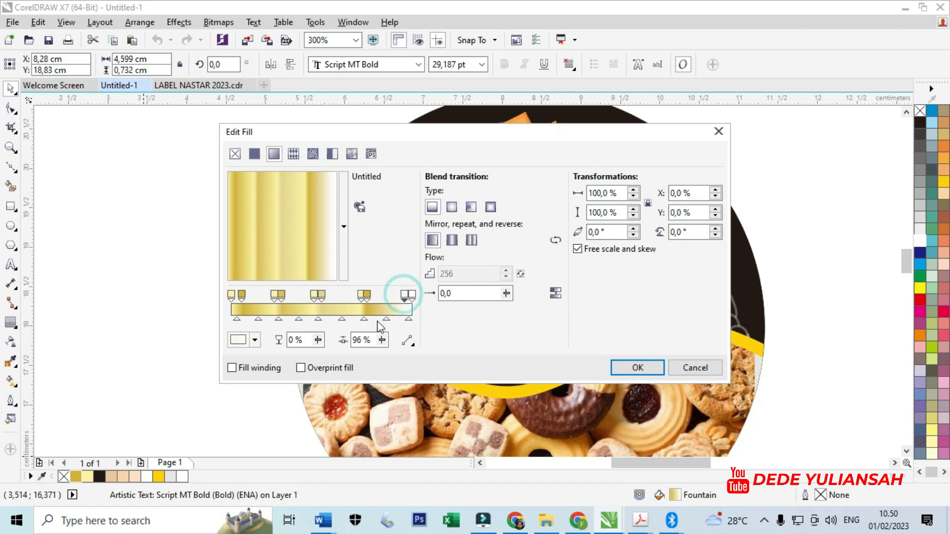
left_click(255, 340)
left_click(284, 195)
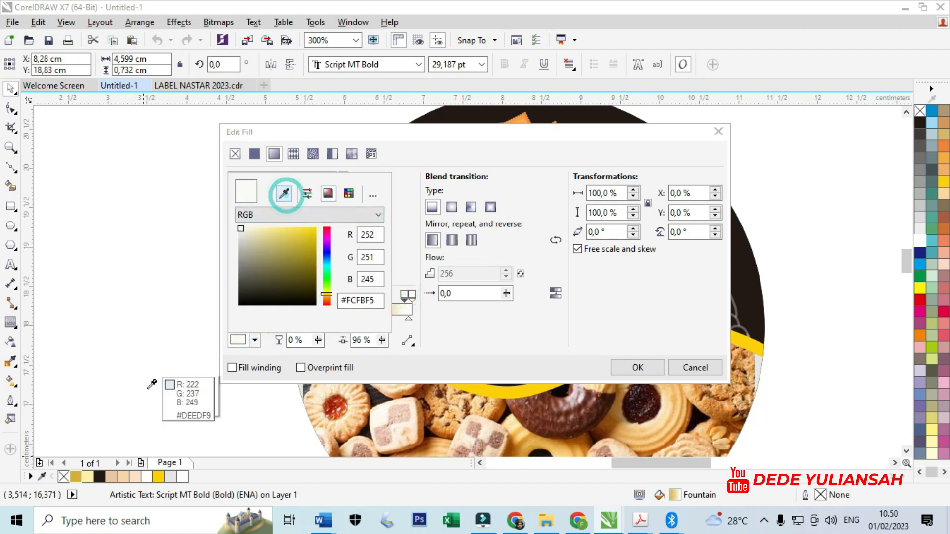
left_click(76, 477)
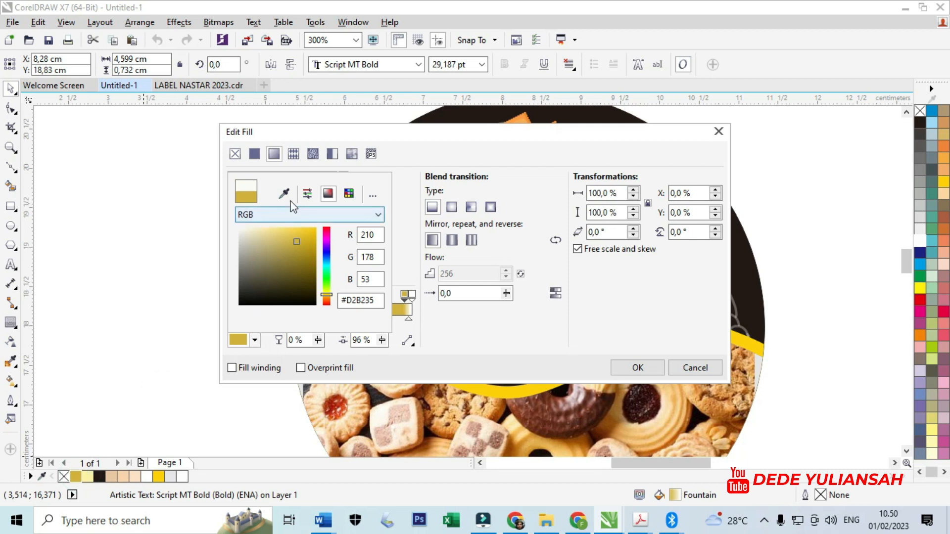
left_click(442, 332)
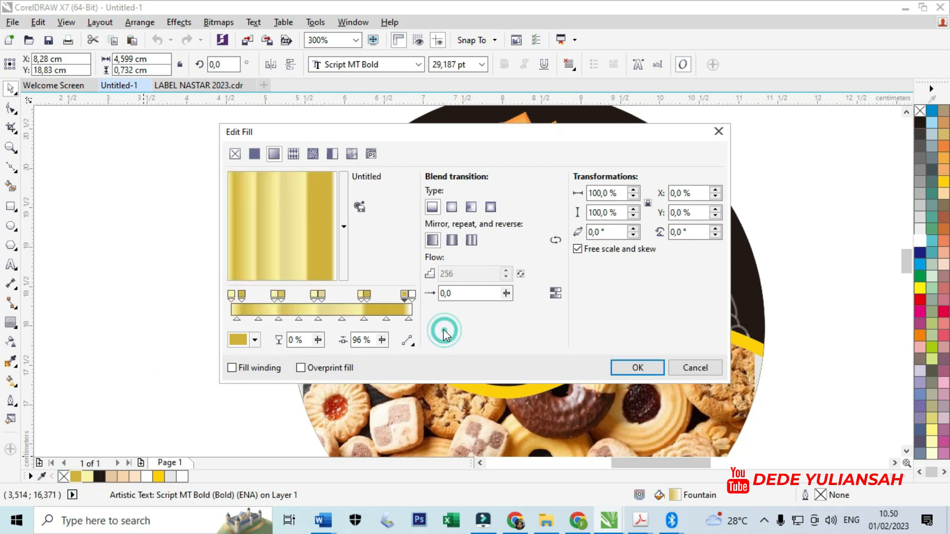
- Shift the last gold gradient stop to 97% and apply the fountain fill to the "Nuha Cake" text
left_click_drag(403, 297, 395, 298)
left_click(412, 297)
left_click(412, 296)
left_click(396, 296)
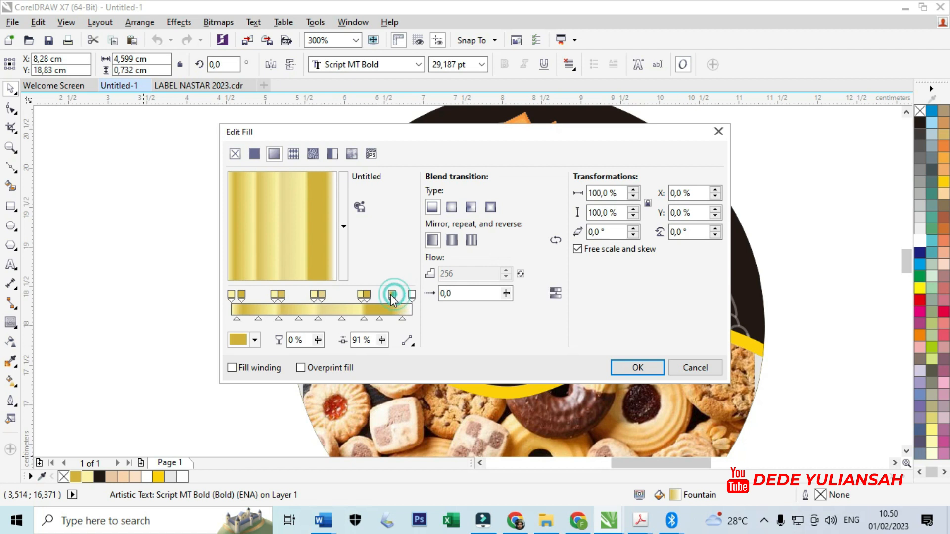
left_click_drag(407, 303, 407, 304)
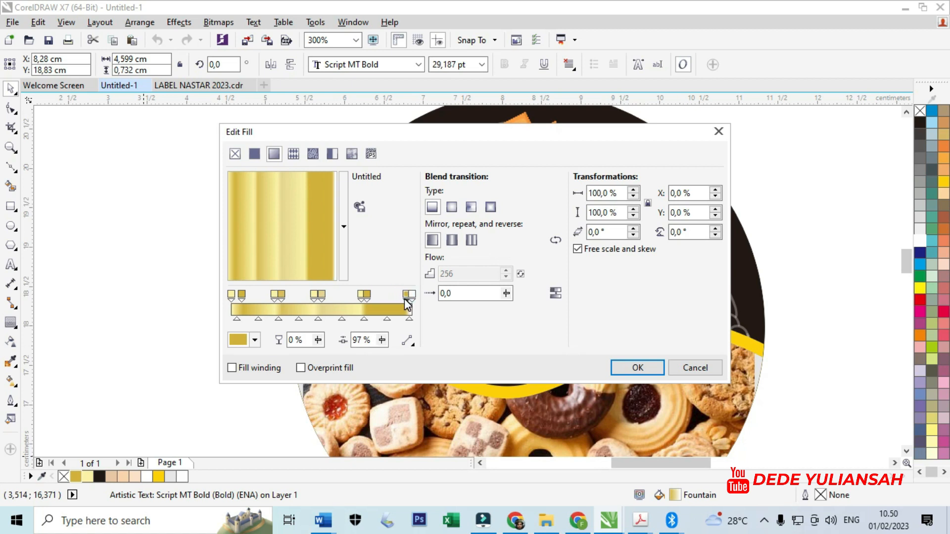
left_click(637, 367)
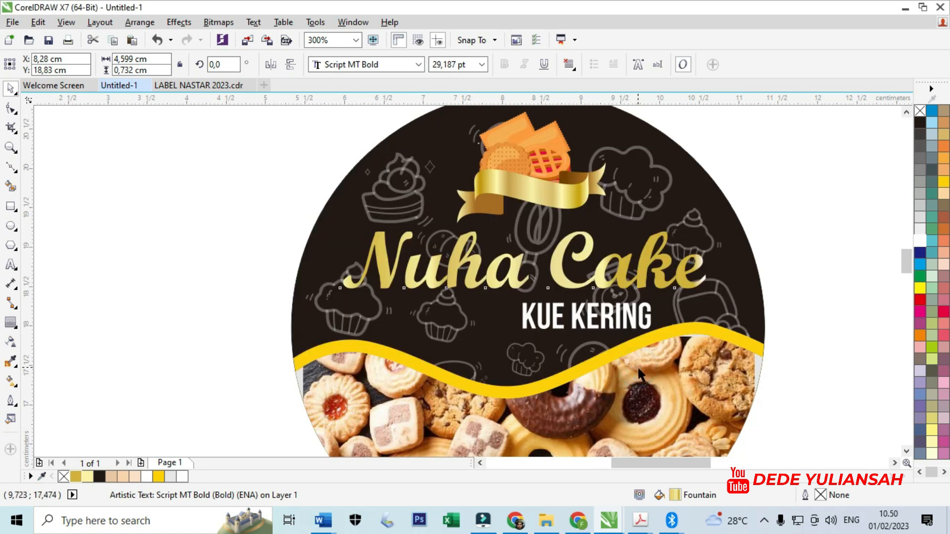
- Move the "KUE KERING" text up and right, close beneath "Cake", at about X 9.645 cm, Y 18.258 cm
scroll(360, 296, "down", 2)
left_click(673, 296)
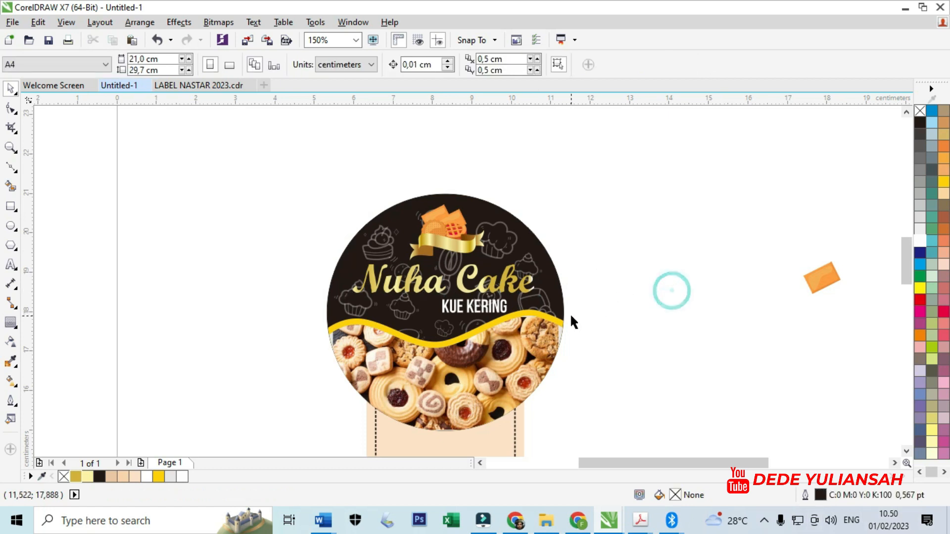
scroll(554, 302, "up", 2)
left_click_drag(478, 320, 471, 301)
scroll(485, 301, "up", 2)
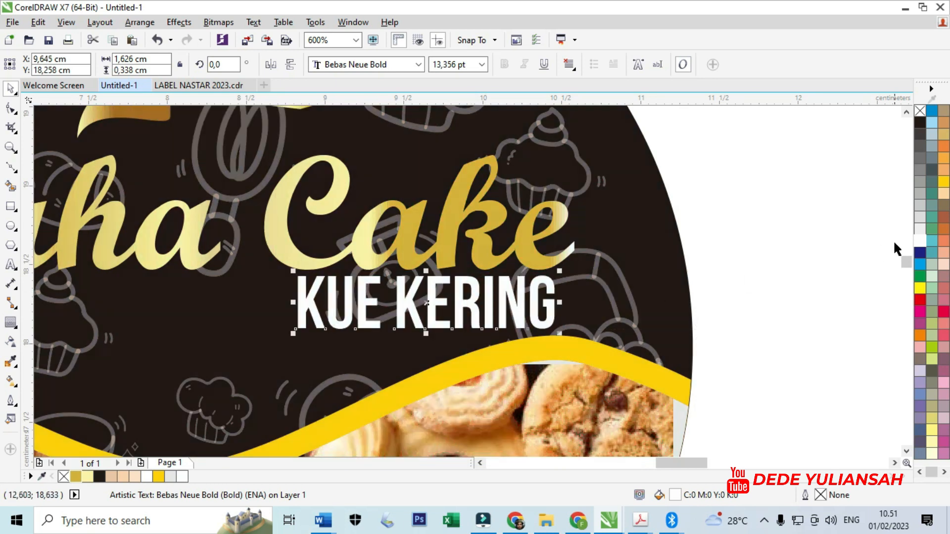
- Recolour the "KUE KERING" text in the same golden yellow as the wave
left_click(943, 182)
left_click(829, 237)
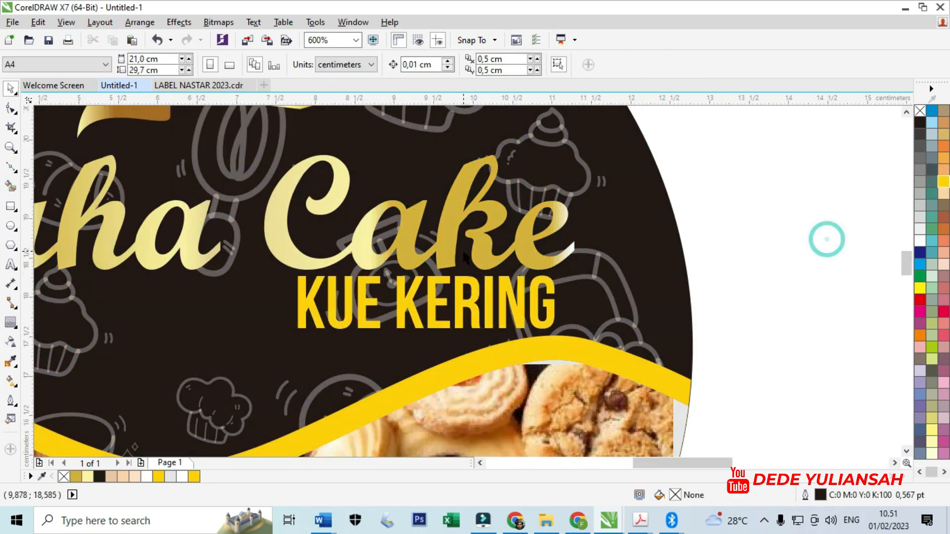
scroll(564, 277, "down", 6)
scroll(474, 265, "up", 6)
- Stretch the "Nuha Cake" text vertically to a height of about 0.774 cm, keeping its width
left_click_drag(413, 256, 410, 237)
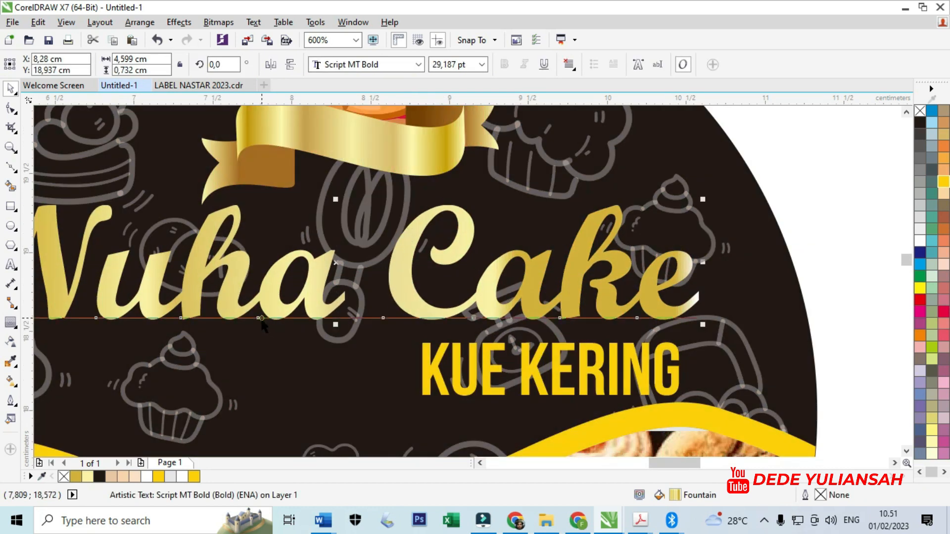
left_click_drag(336, 324, 337, 331)
scroll(432, 267, "down", 2)
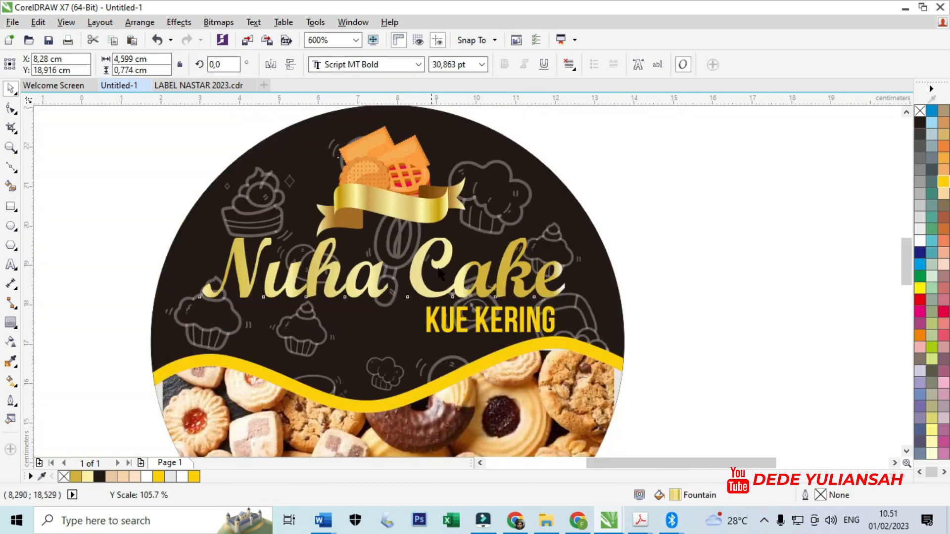
left_click(591, 217)
- Move the bakery doodle group onto the page beside the cream strip, at about X 15.662 cm, Y 11.47 cm
scroll(408, 199, "down", 1)
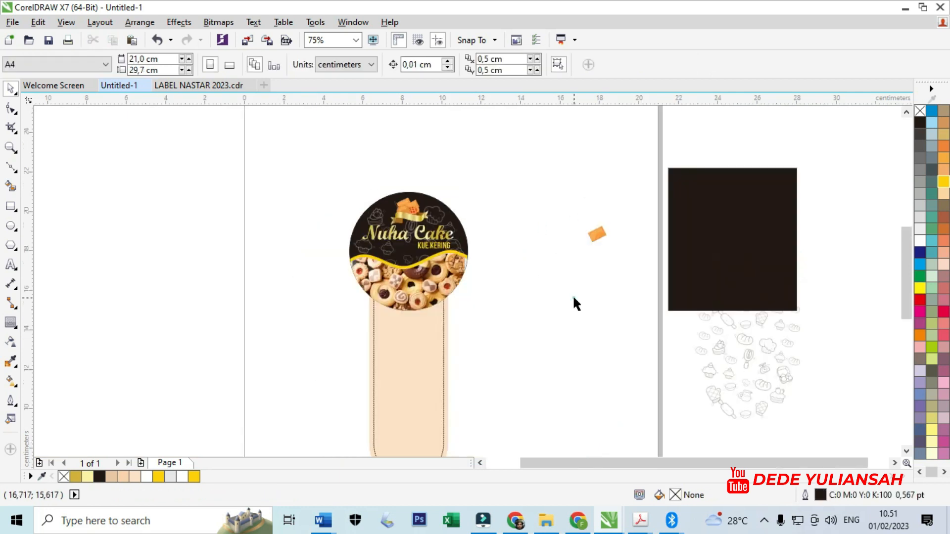
scroll(394, 246, "down", 1)
scroll(375, 279, "up", 3)
scroll(375, 279, "down", 3)
left_click_drag(465, 286, 529, 226)
scroll(450, 289, "up", 2)
- Try to PowerClip the doodle group inside the grouped cream strip
right_click(532, 227)
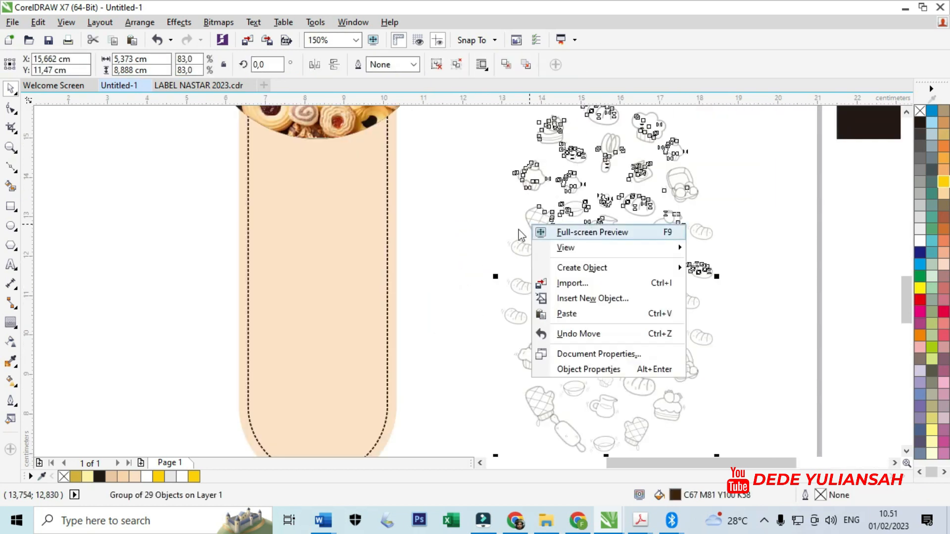
left_click(480, 203)
right_click(516, 247)
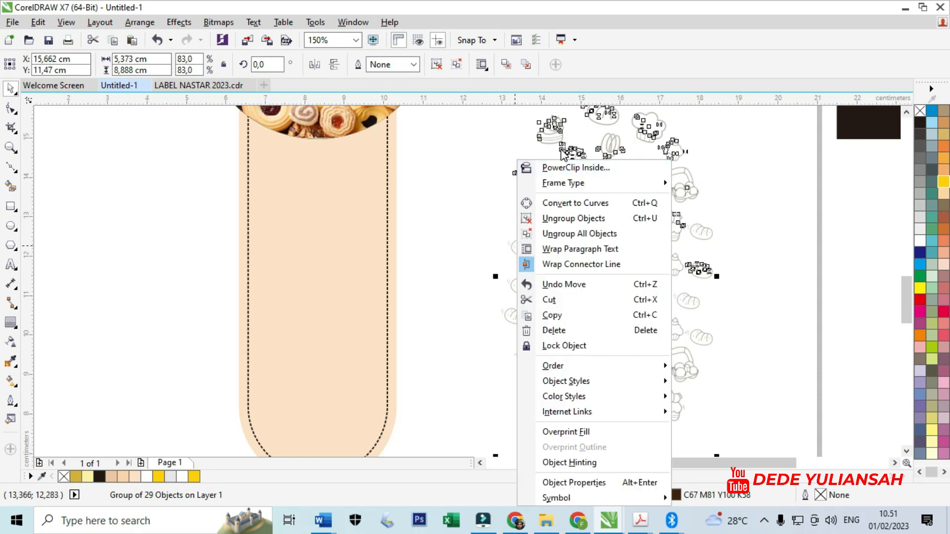
left_click(564, 167)
left_click(394, 231)
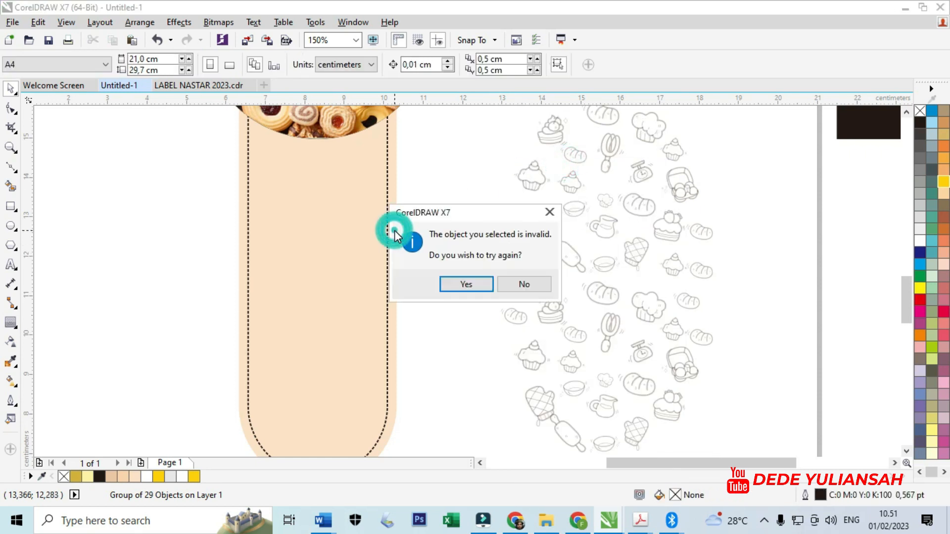
left_click(456, 285)
left_click(384, 266)
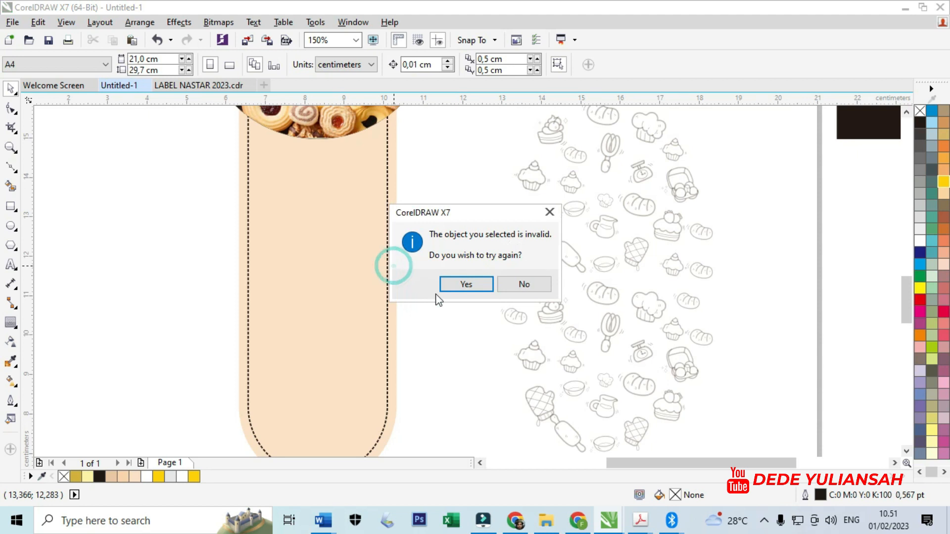
left_click(515, 284)
- Ungroup the cream strip from its dashed outline
left_click(359, 278)
right_click(359, 278)
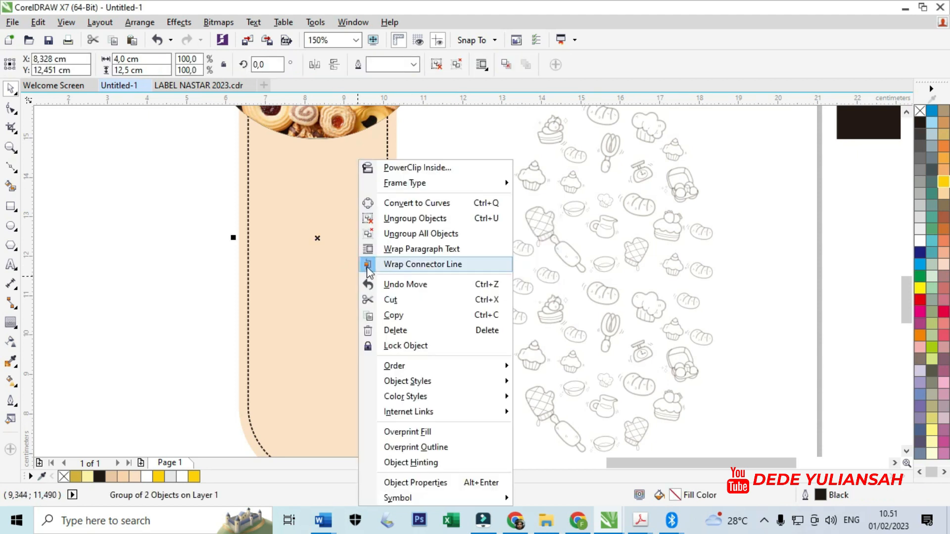
left_click(420, 218)
left_click(423, 257)
- PowerClip the doodle group inside the rounded cream rectangle of the strip
left_click(394, 245)
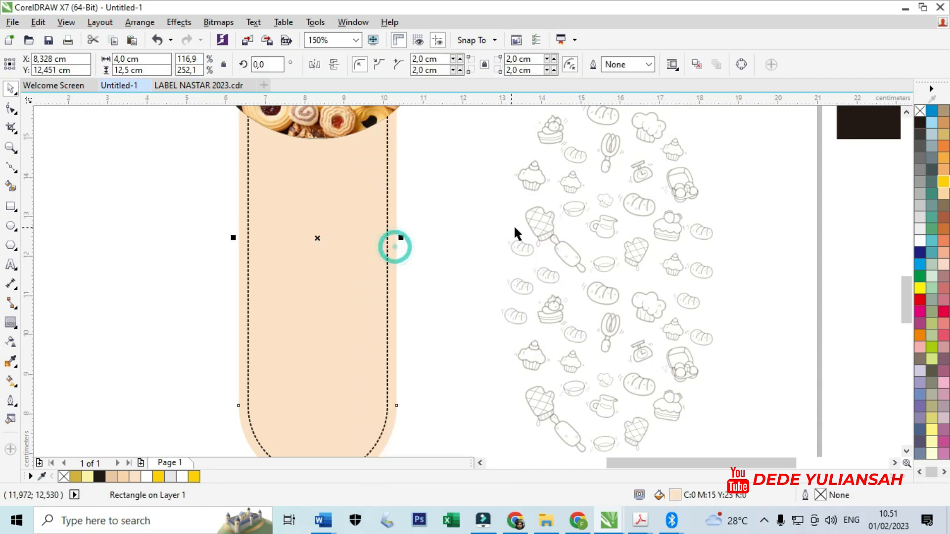
right_click(538, 225)
left_click(564, 166)
left_click(391, 238)
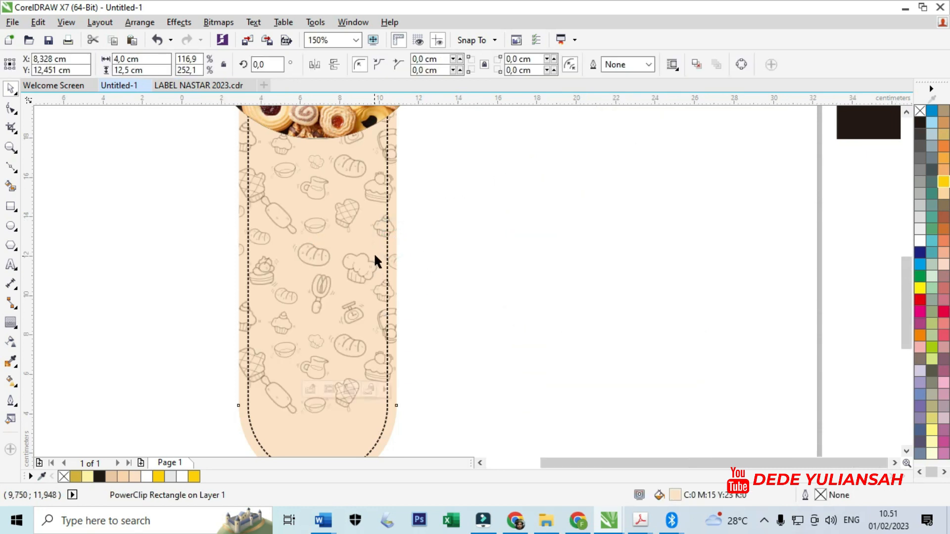
- Edit the strip's PowerClip contents, moving the doodle group down to about Y 10.795 cm, and finish editing
scroll(375, 259, "down", 2)
left_click(310, 389)
left_click(342, 220)
left_click_drag(342, 229, 343, 261)
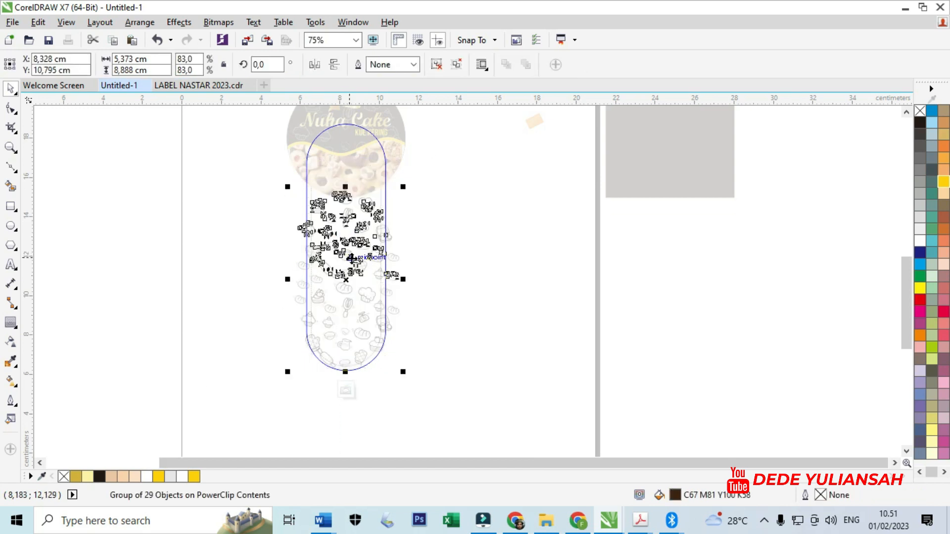
left_click(363, 331)
left_click(346, 390)
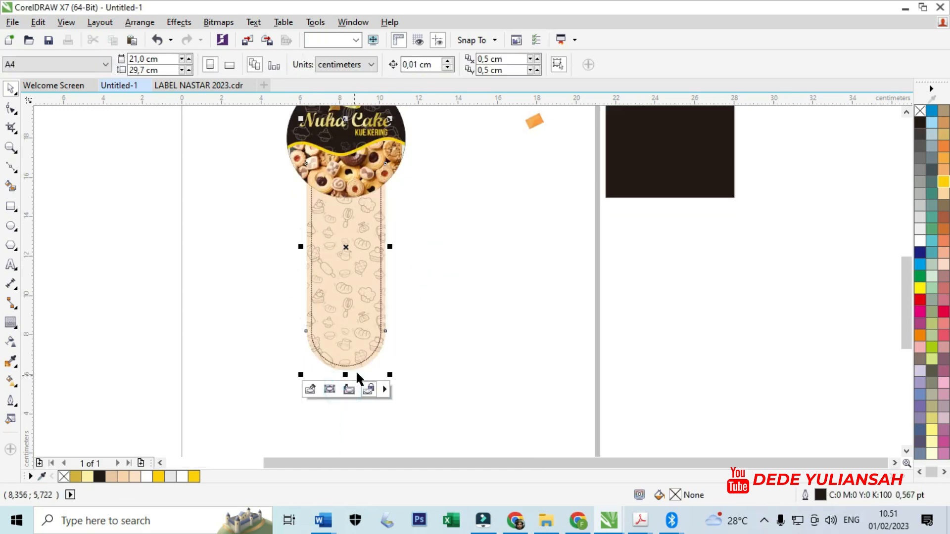
left_click(477, 271)
- Duplicate the doodle-filled cream strip to its right and extract the doodles from the duplicate
scroll(312, 227, "up", 1)
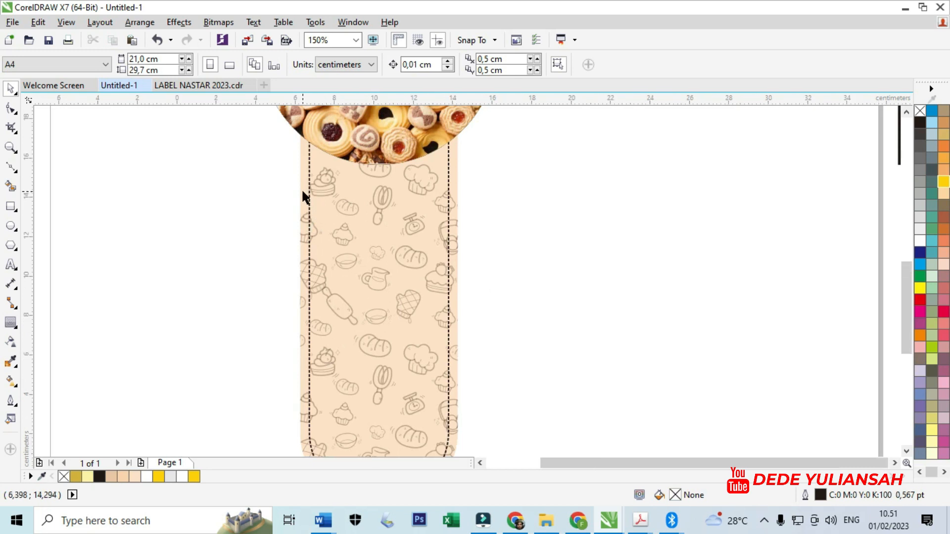
scroll(301, 189, "down", 1)
left_click(302, 191)
left_click_drag(302, 191, 461, 235)
right_click(461, 235)
left_click(510, 418)
left_click(614, 376)
- Move the emptied strip duplicate aside and delete the extracted doodle group
left_click_drag(492, 322, 628, 324)
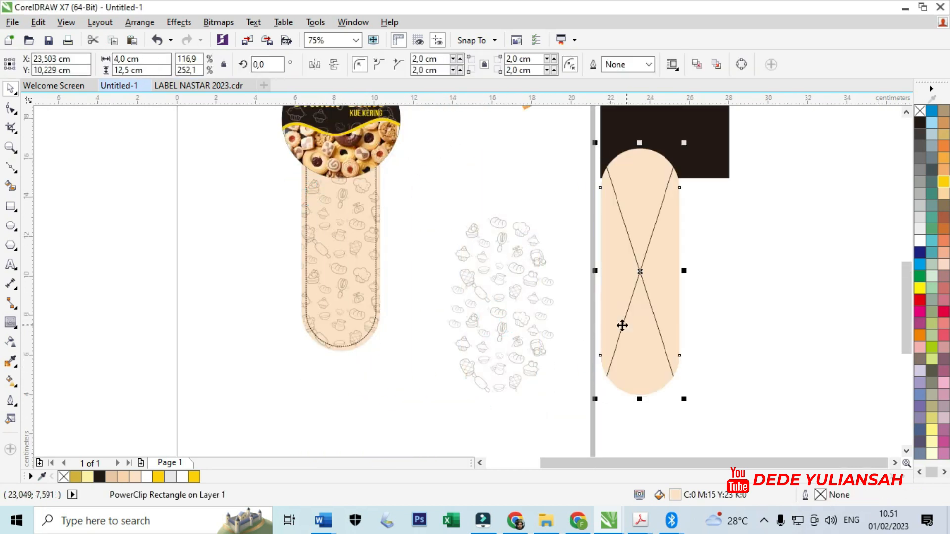
left_click(582, 317)
left_click(557, 273)
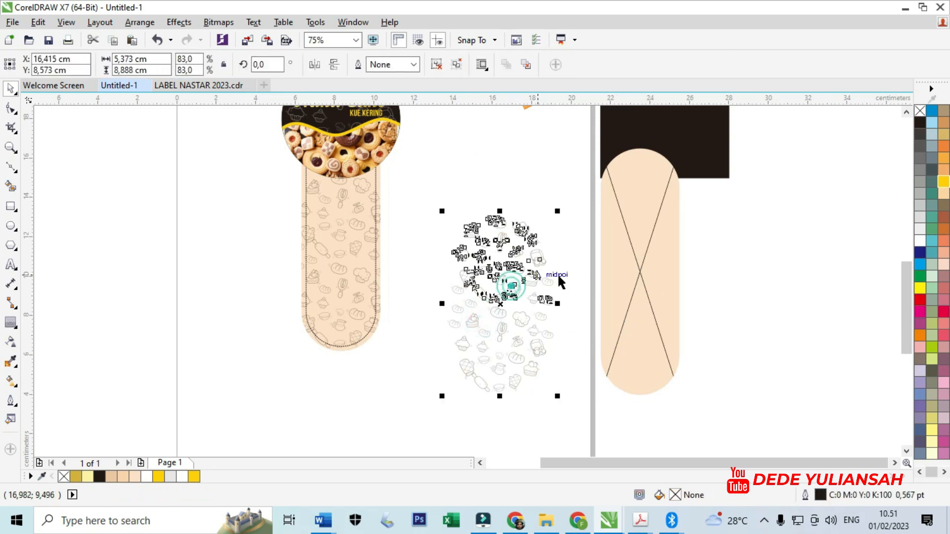
key("Delete")
- Move the emptied strip duplicate to about X 15.411 cm, Y 10.83 cm and convert its PowerClip frame back to a plain rectangle
left_click_drag(606, 269, 481, 259)
right_click(482, 259)
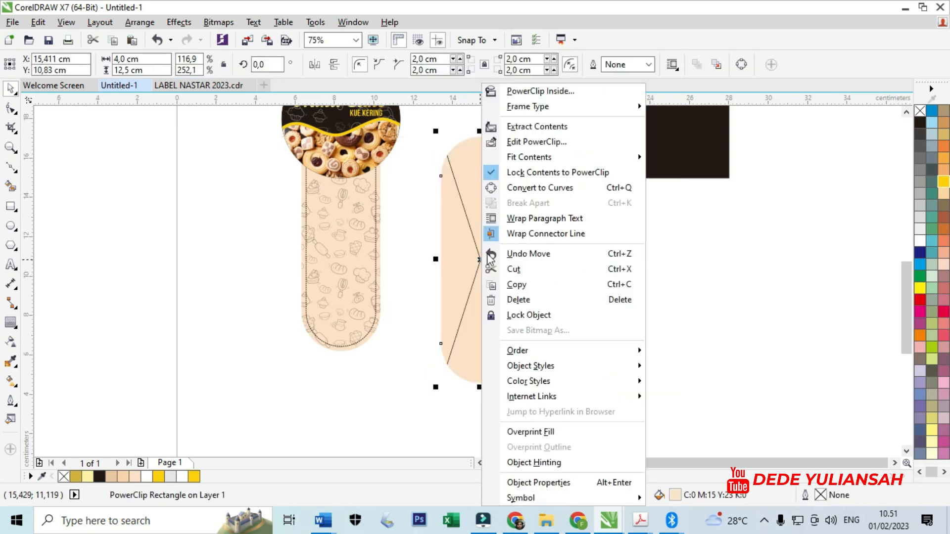
mouse_move(569, 106)
left_click(678, 143)
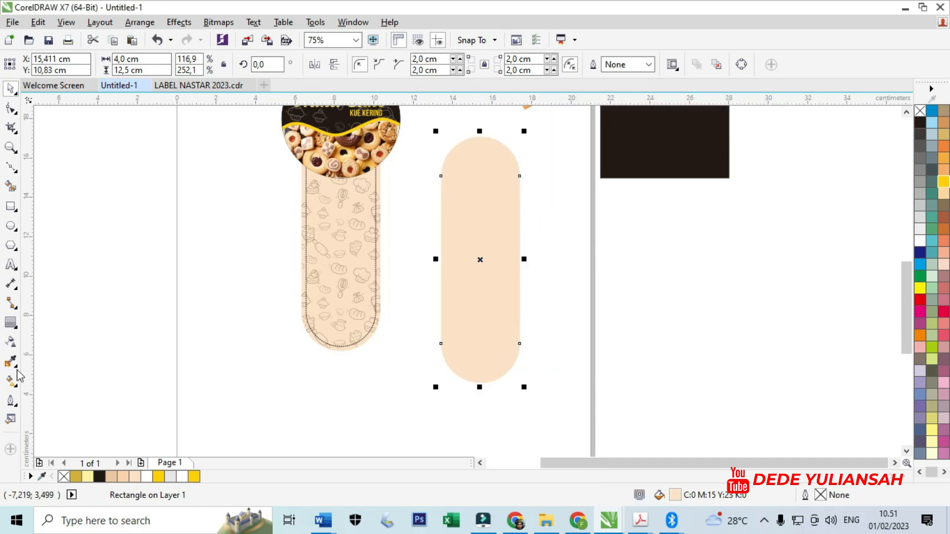
- Apply a partial transparency to the plain cream rectangle beside the strip
left_click(11, 342)
left_click(499, 400)
type("27")
key("Return")
- PowerClip the transparent cream rectangle inside the strip, over its doodles, to fade the pattern
left_click(10, 89)
left_click(343, 384)
left_click(513, 234)
right_click(512, 233)
left_click(544, 154)
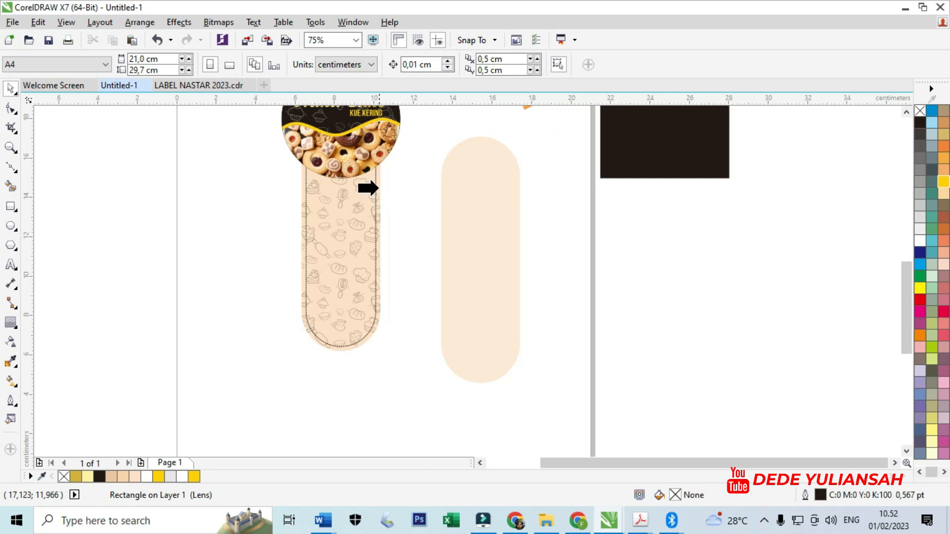
left_click(379, 185)
left_click(464, 242)
scroll(331, 242, "up", 5)
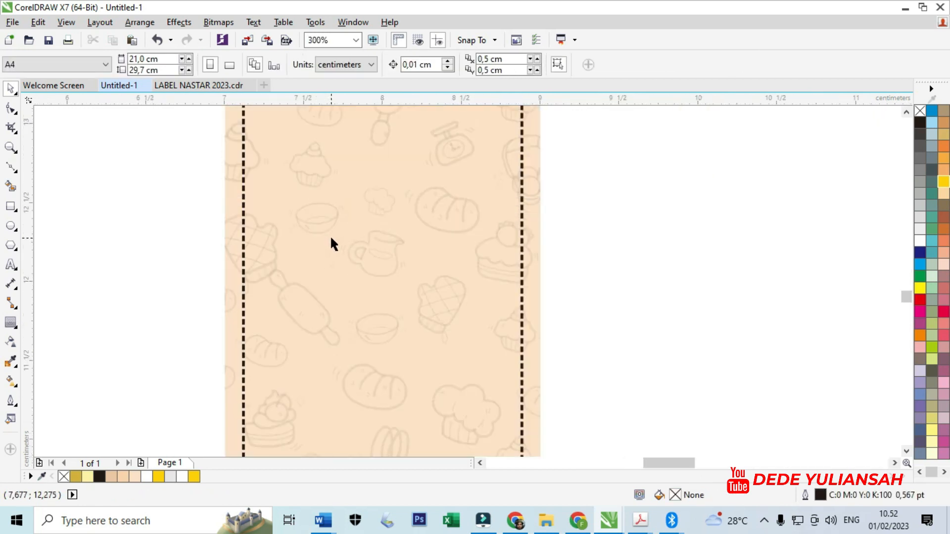
scroll(331, 242, "down", 2)
scroll(354, 254, "down", 3)
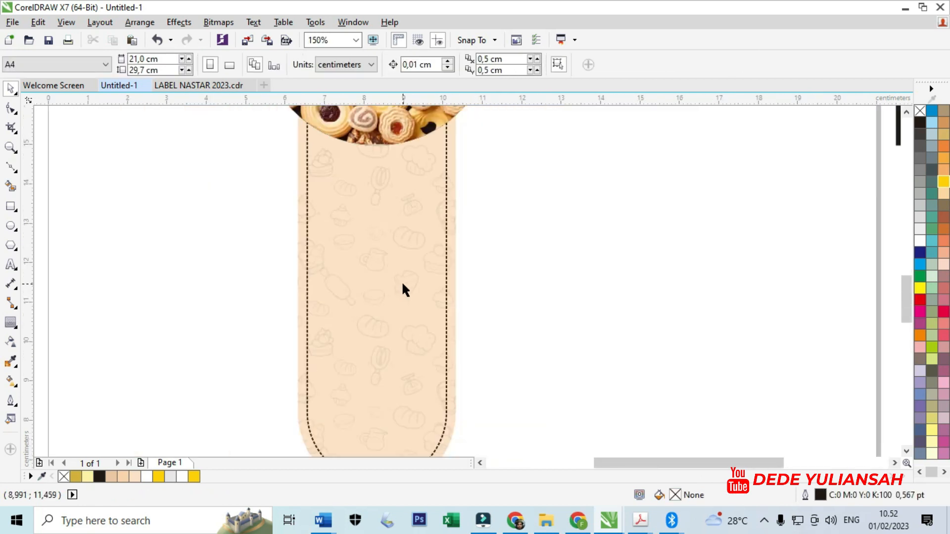
scroll(408, 223, "up", 1)
left_click(536, 250)
- Add artistic text beside the strip with the first line "Whatsup Kamu"
left_click(10, 264)
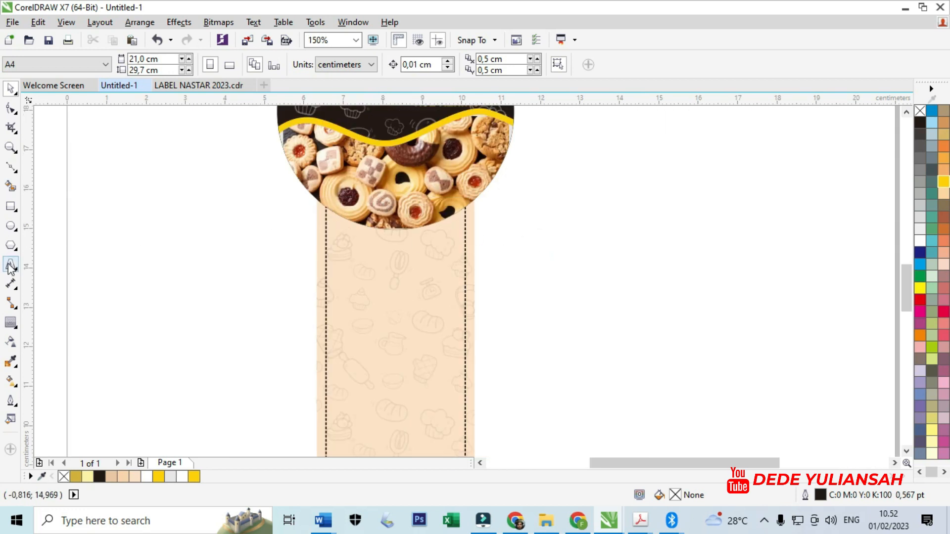
left_click(237, 254)
type("W")
key("BackSpace")
type("Sg")
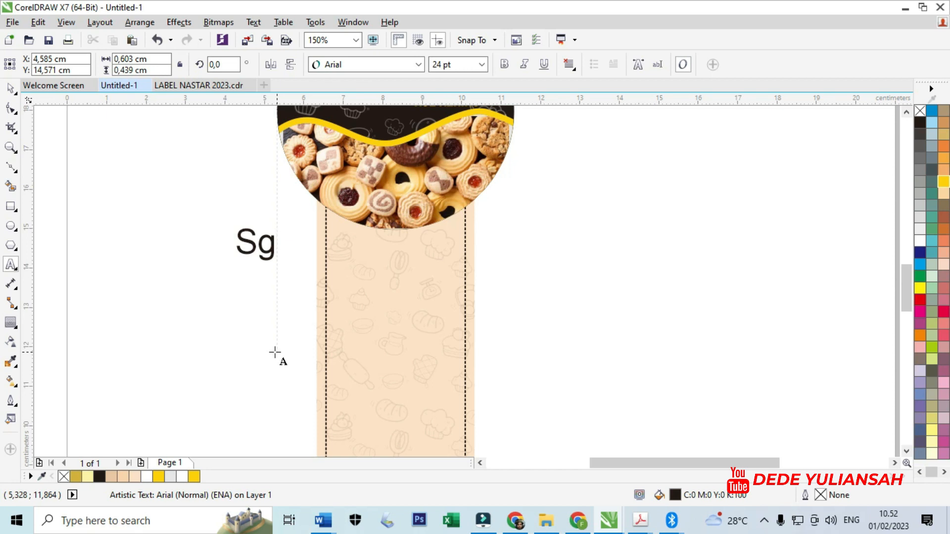
key("BackSpace")
key("BackSpace")
type("Whats")
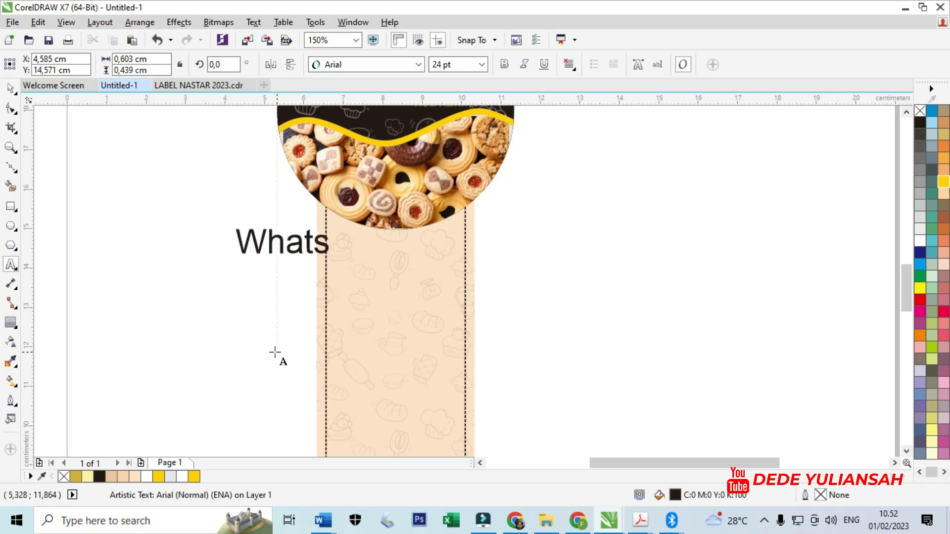
type("up Kamu")
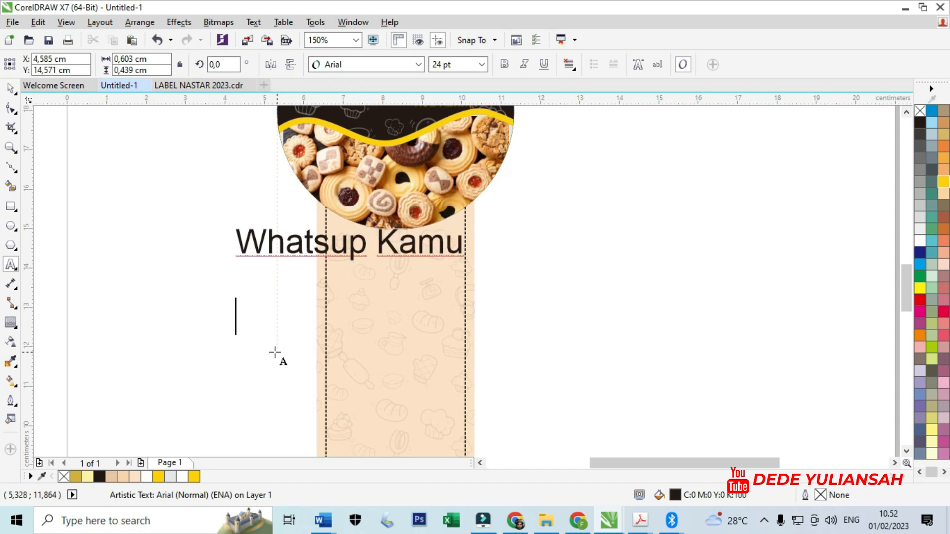
type("Made")
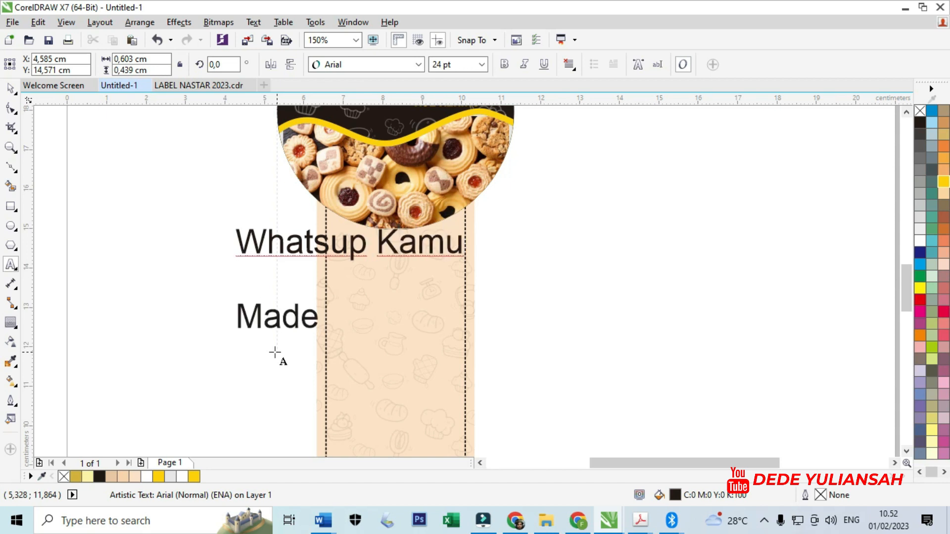
type("wit")
- Add "Made", "With" and "Love" on three separate lines below "Whatsup Kamu" in the same text block
key("BackSpace")
key("BackSpace")
key("BackSpace")
type("With ")
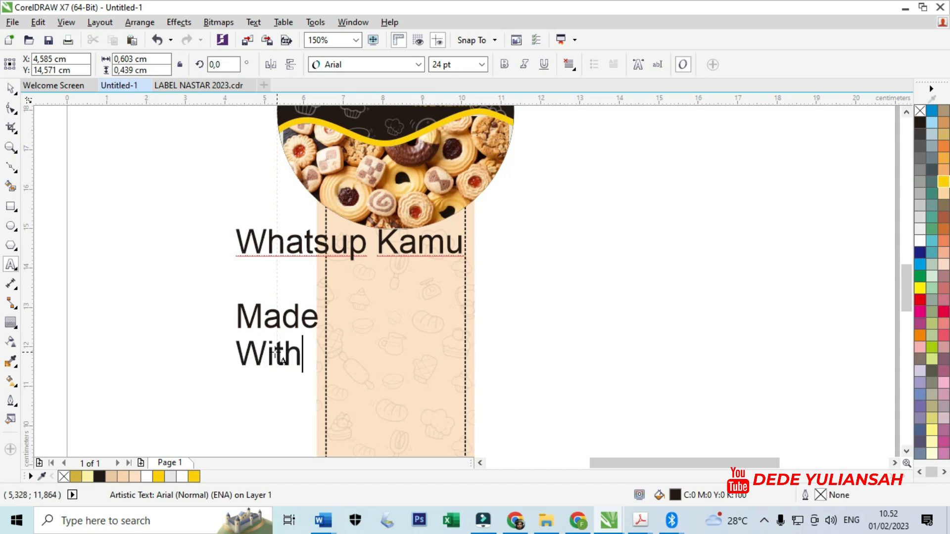
type("Love")
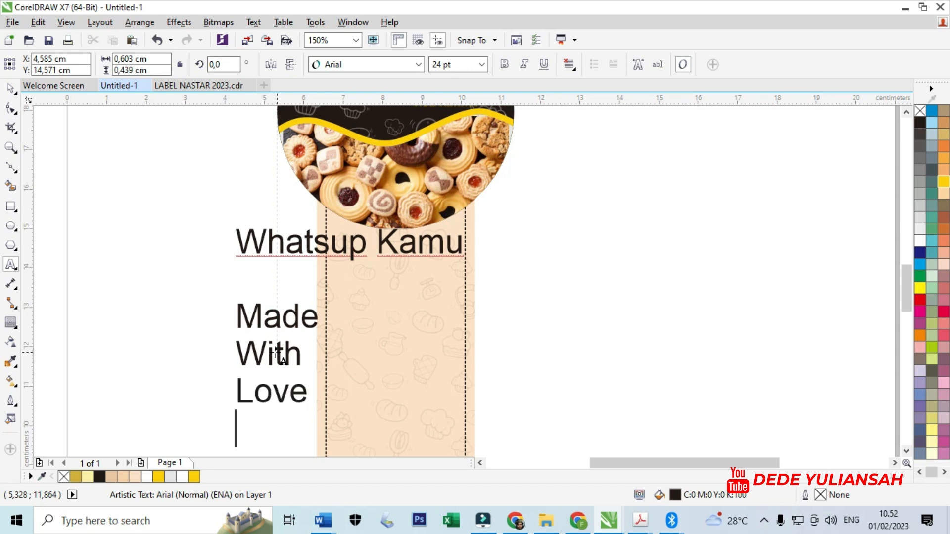
- Leave a blank line and add "Selamat" and "Menikmati" on two lines of the text block
key("Return")
type("Selamat")
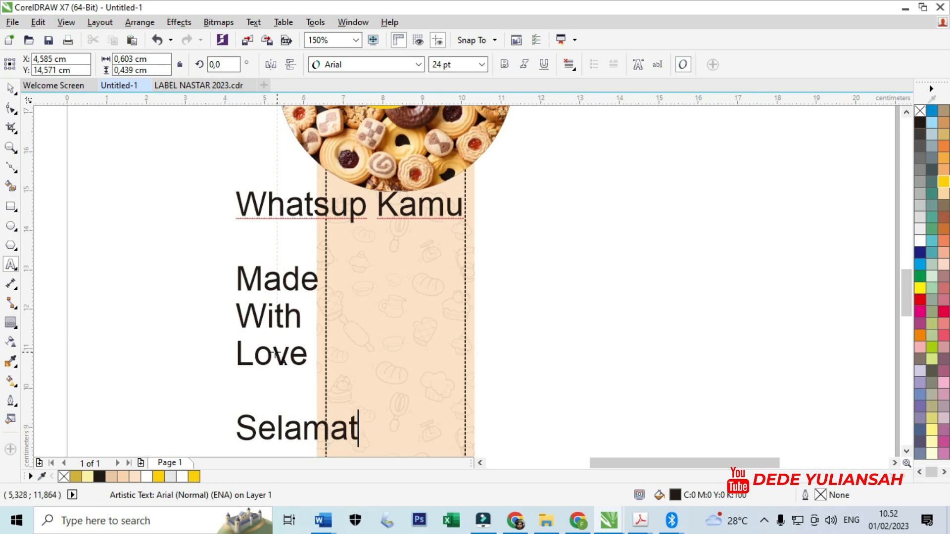
key("Return")
type("Menikmati")
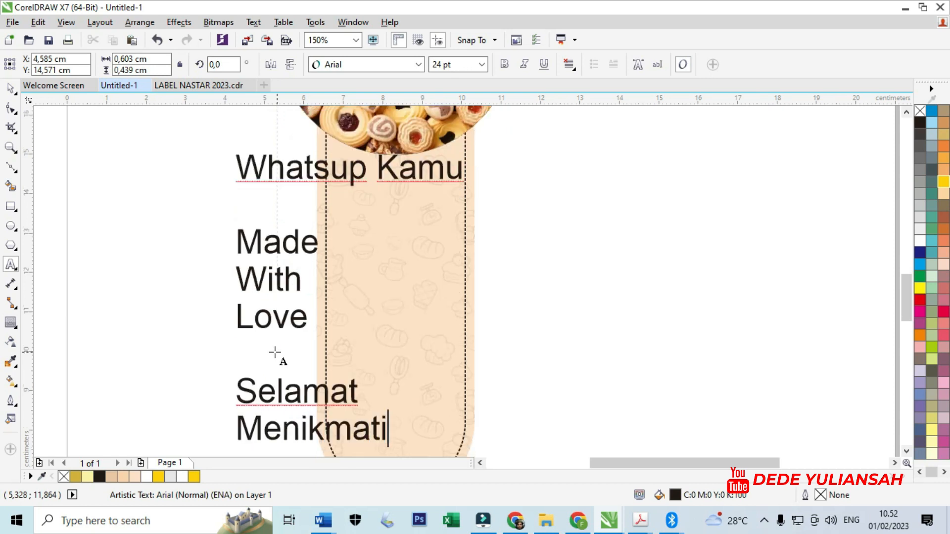
- Leave a blank line and add the closing line "Terima Kasih" to the text block
key("Return")
key("Return")
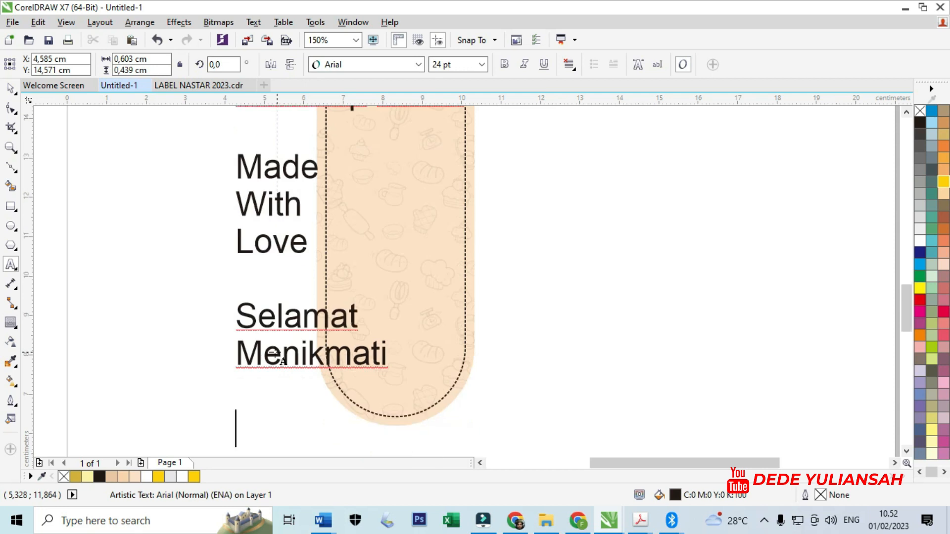
type("Terima K")
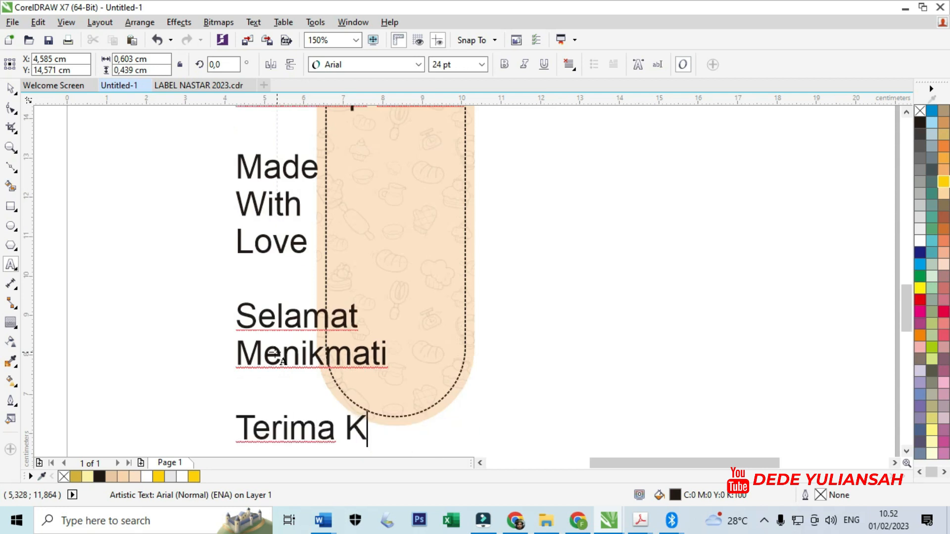
type("asih")
scroll(276, 353, "down", 1)
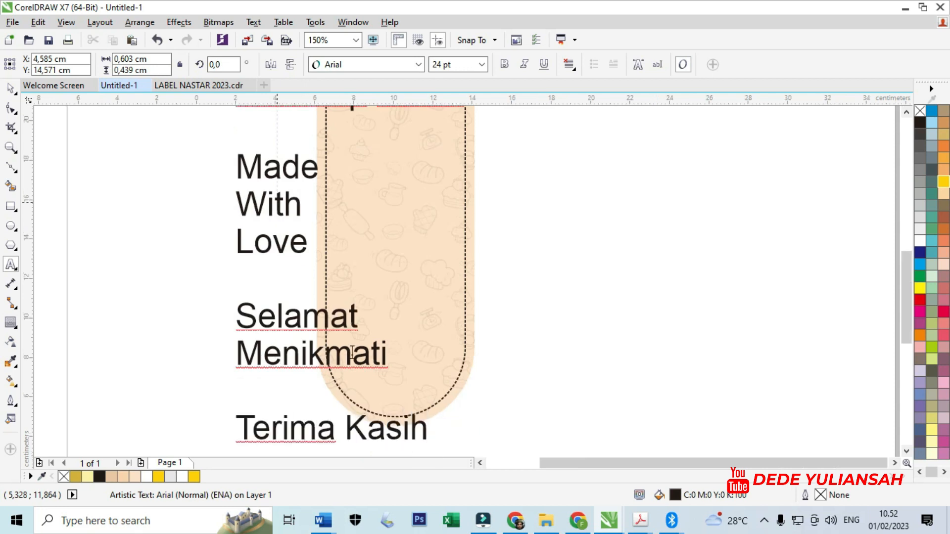
- Break the greeting text block apart into separate text lines
left_click(11, 105)
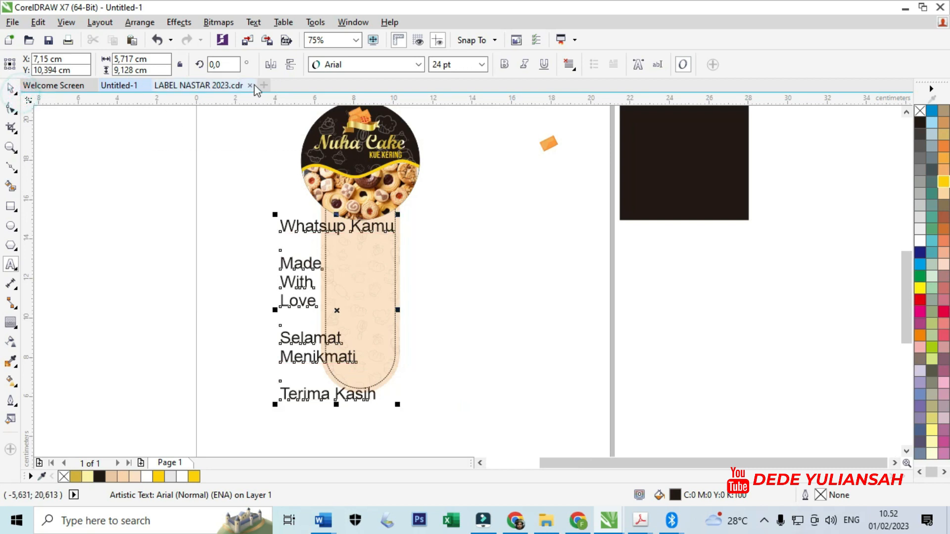
right_click(300, 230)
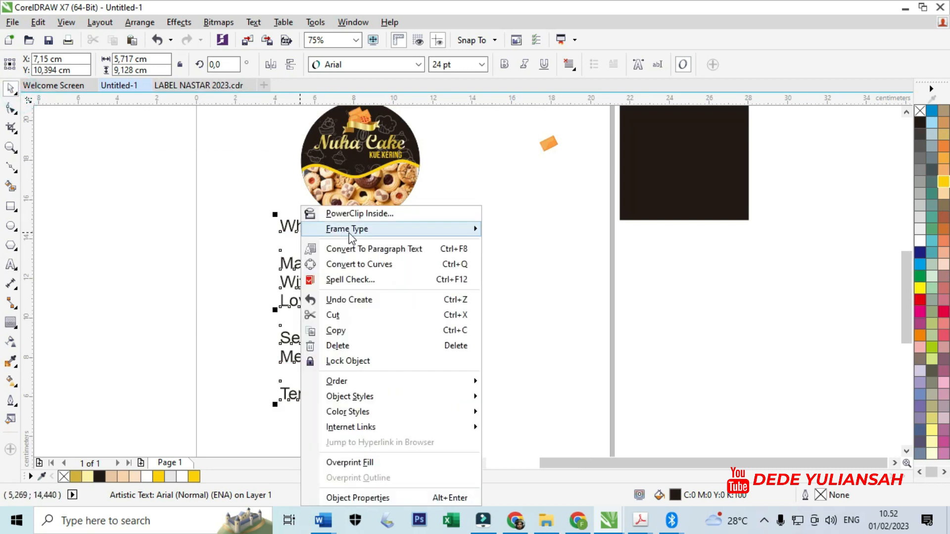
left_click(140, 22)
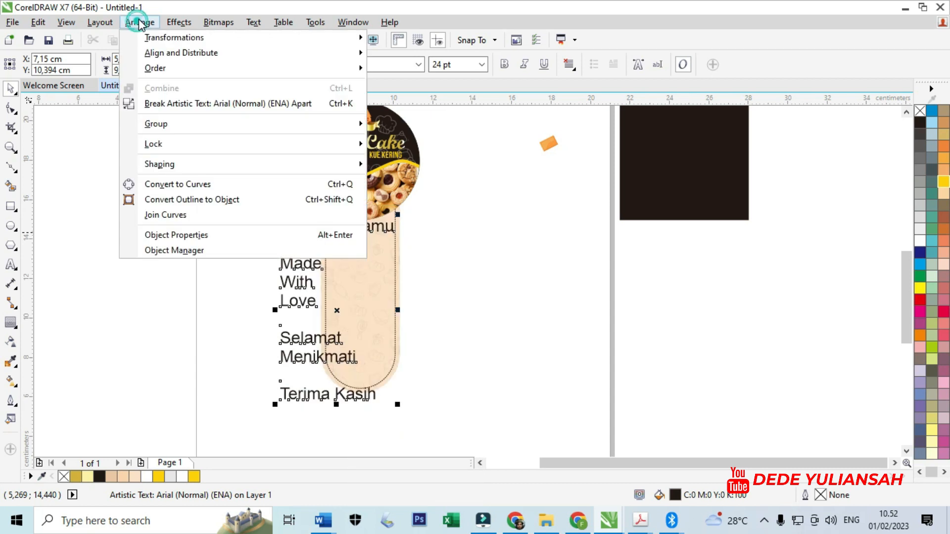
left_click(191, 103)
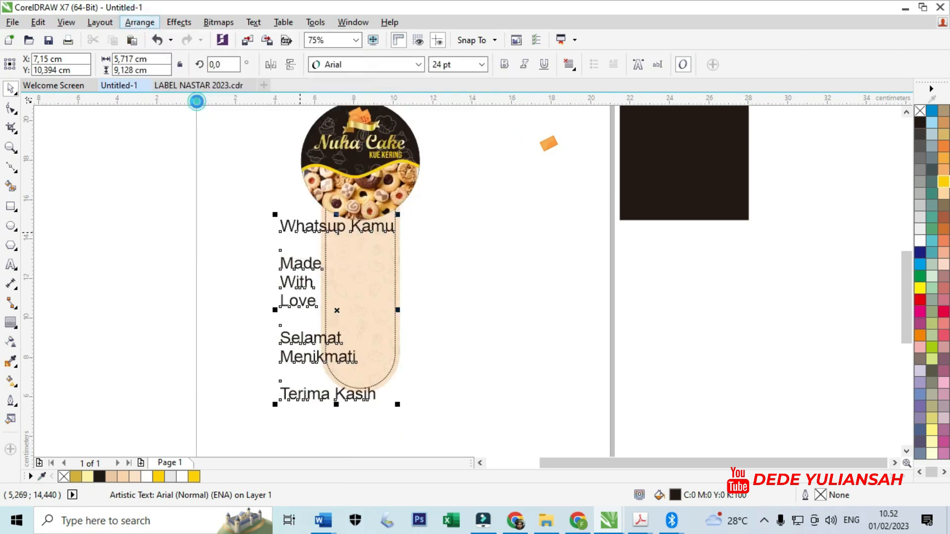
left_click(212, 195)
- Shrink and narrow "Whatsup Kamu" to about 2.5 cm wide just below the circle, and move "Made" onto the strip beneath it
scroll(314, 233, "up", 3)
left_click(315, 237)
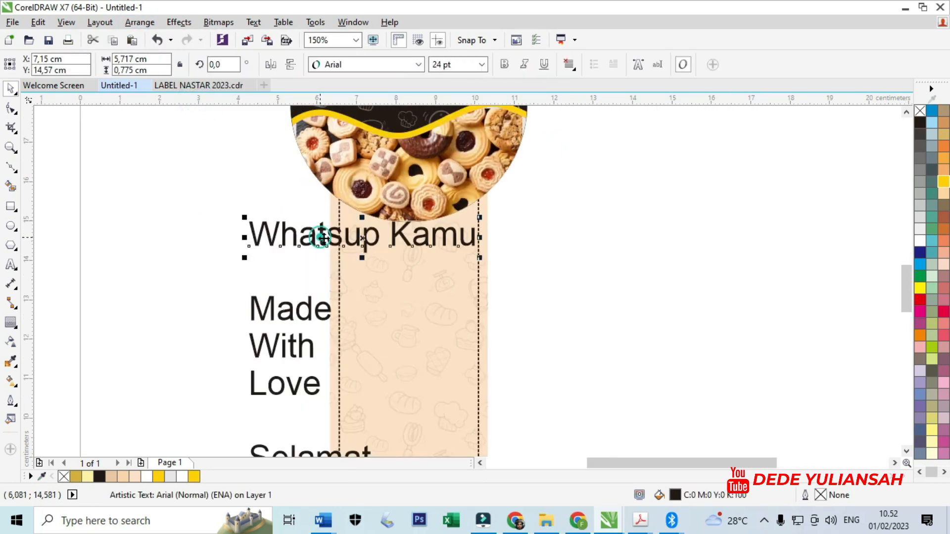
left_click_drag(480, 258, 455, 242)
scroll(468, 242, "up", 6)
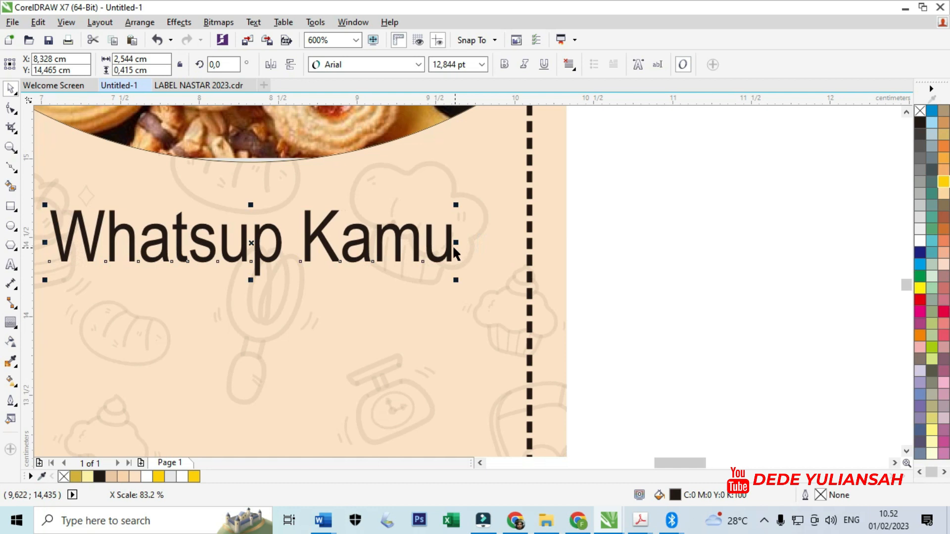
scroll(450, 245, "down", 6)
left_click(556, 253)
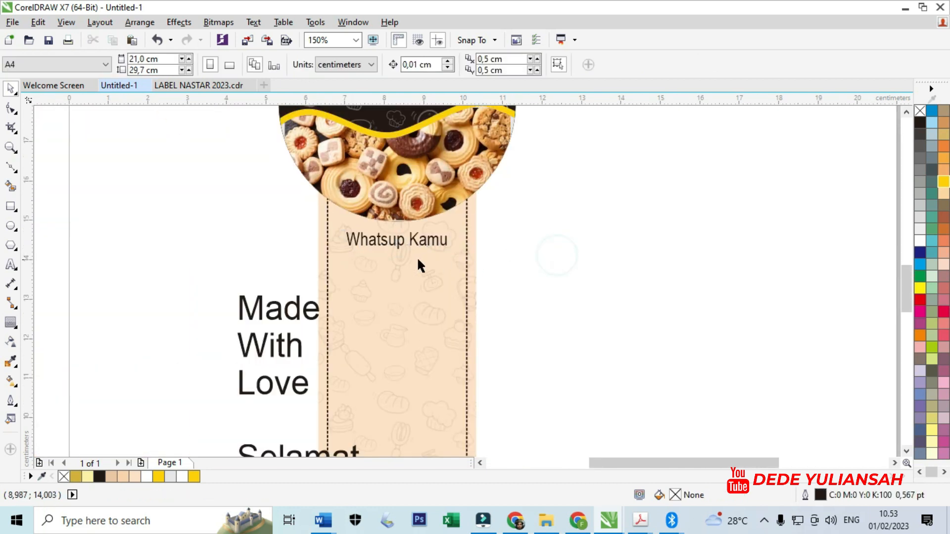
left_click_drag(297, 316, 415, 317)
left_click(377, 64)
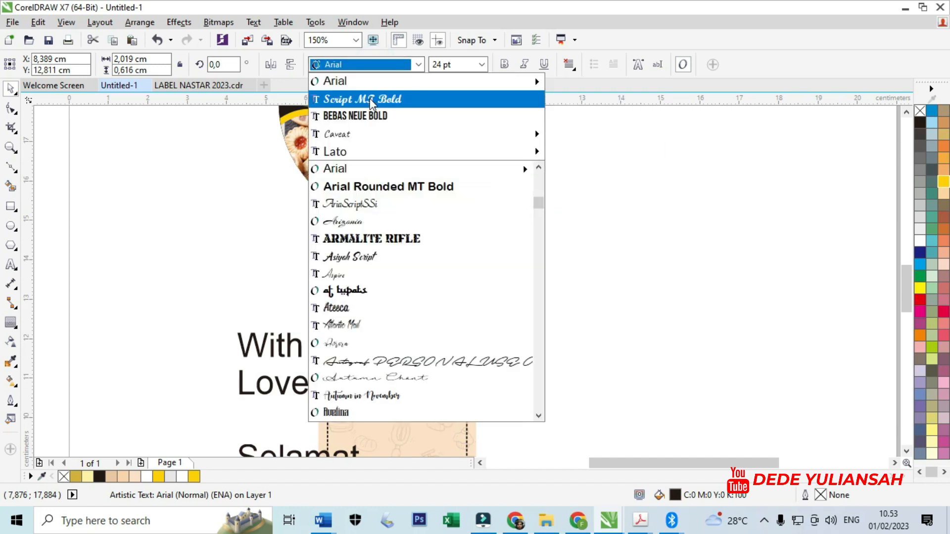
scroll(376, 183, "up", 3)
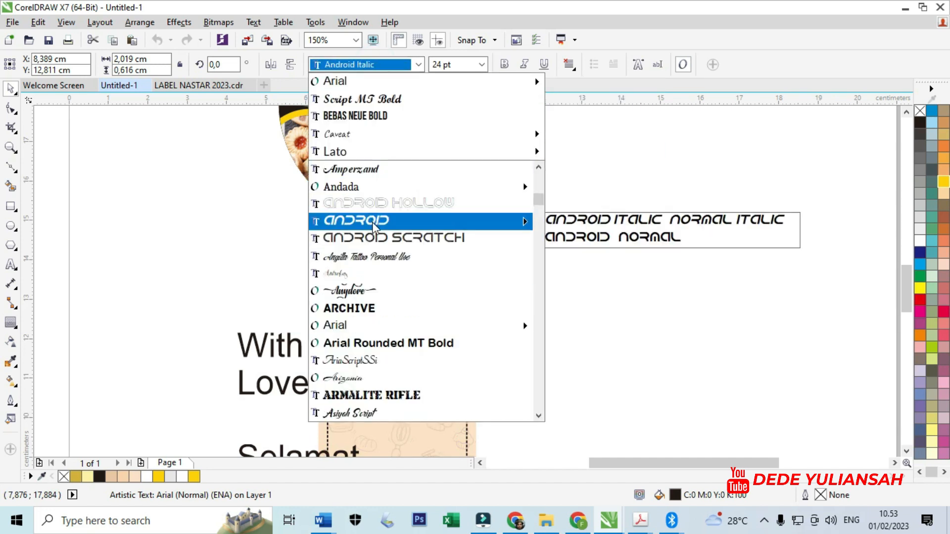
scroll(376, 235, "up", 7)
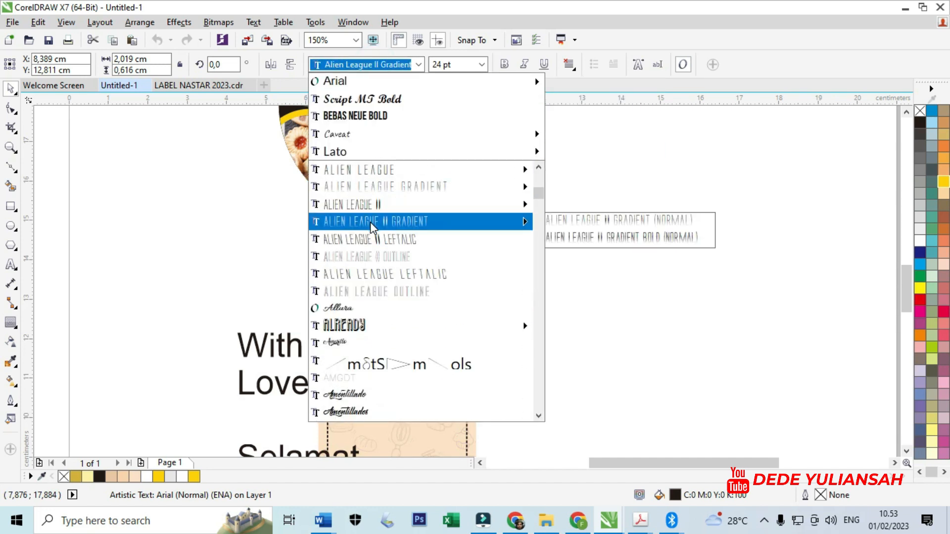
scroll(495, 237, "up", 10)
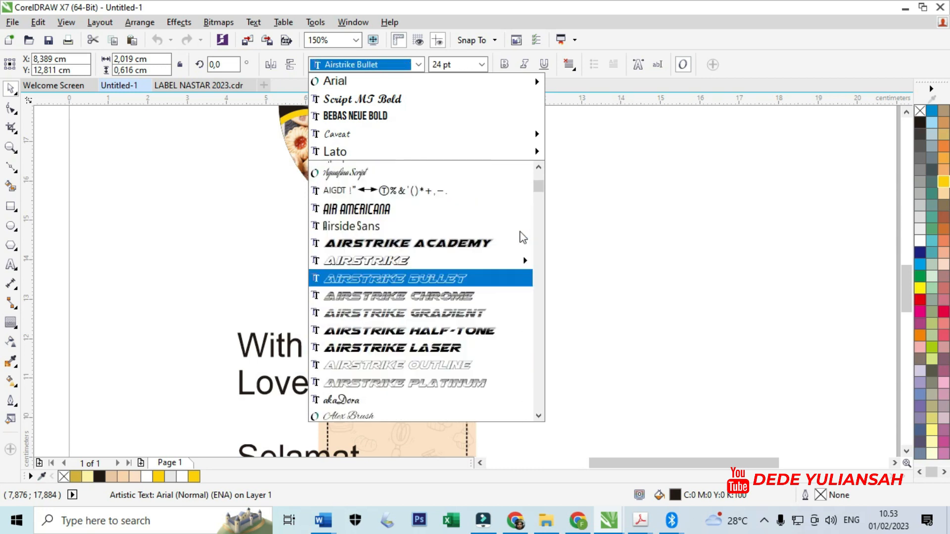
scroll(488, 239, "up", 6)
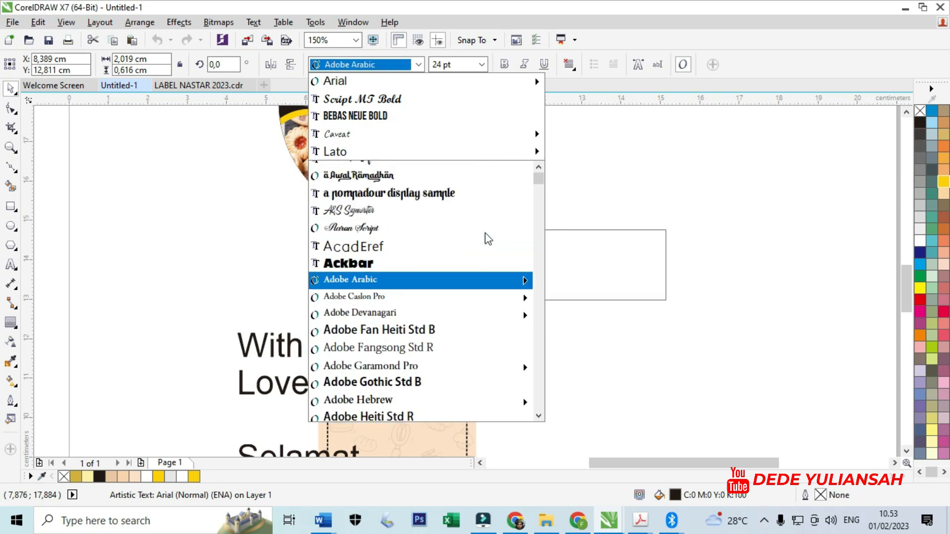
left_click(227, 191)
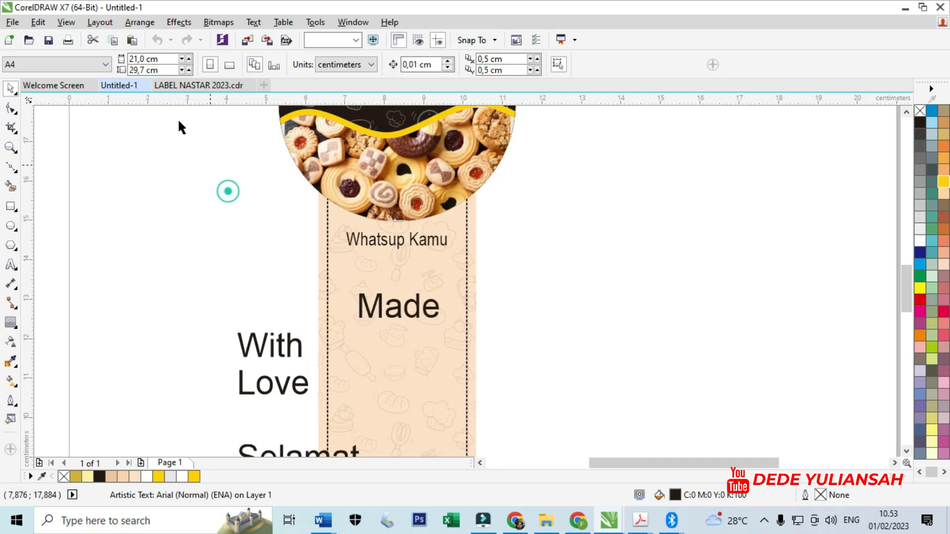
- Check the font of the "Made With Love" text on the finished cream label in LABEL NASTAR 2023.cdr
left_click(202, 87)
scroll(341, 270, "down", 2)
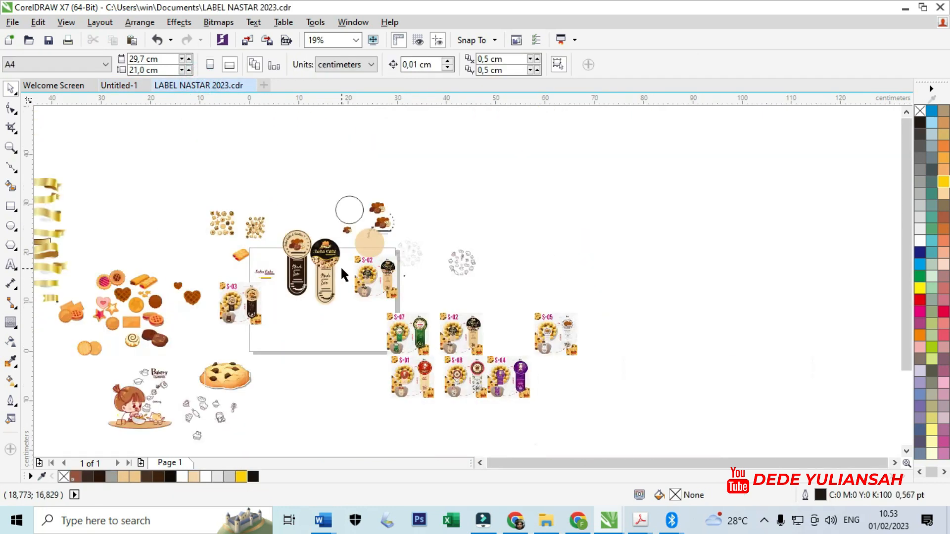
left_click(325, 282)
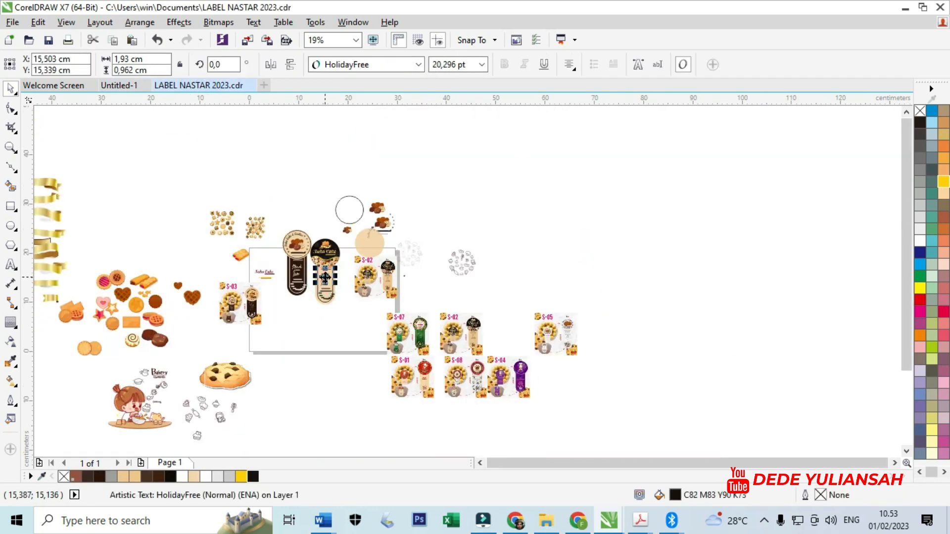
left_click(119, 85)
- Set "Made" in the HolidayFree font and centre it on the strip below "Whatsup Kamu"
scroll(399, 314, "up", 2)
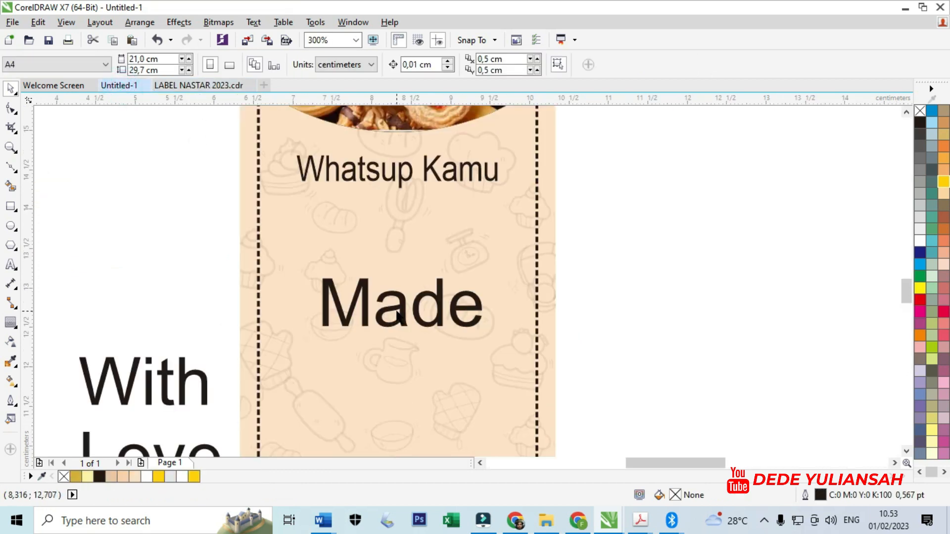
left_click(394, 310)
left_click(336, 63)
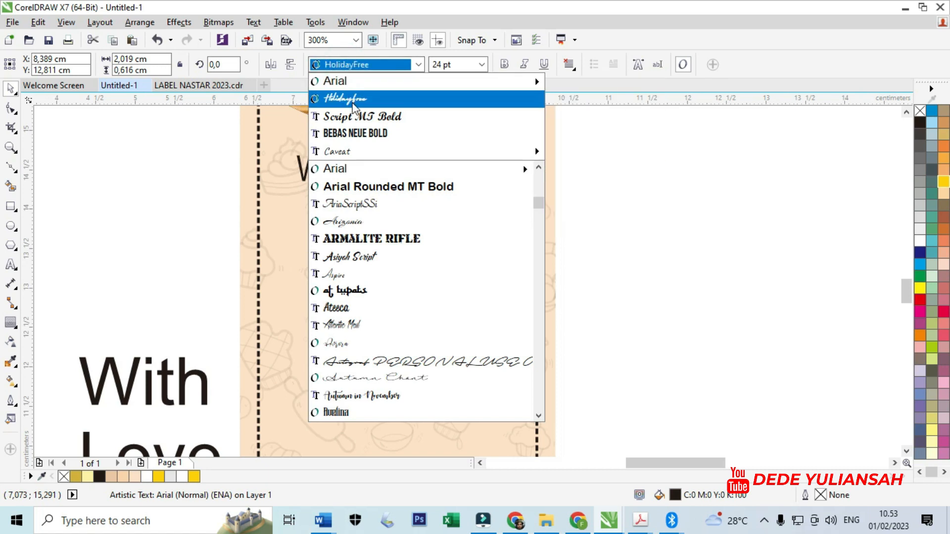
left_click(352, 98)
scroll(426, 281, "down", 4)
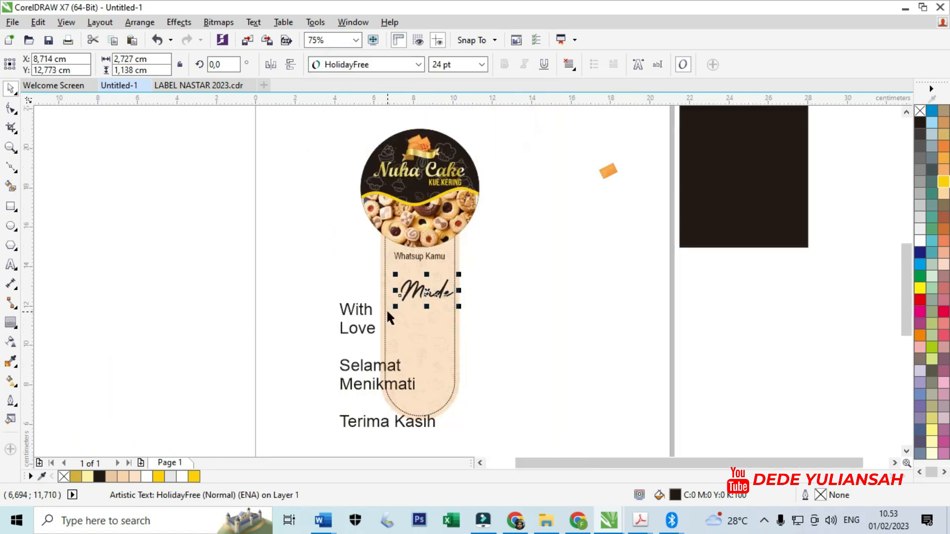
scroll(474, 310, "up", 2)
left_click_drag(422, 271, 410, 271)
- Set "With" in the HolidayFree font, then shrink it and place it directly under "Made"
left_click(264, 310)
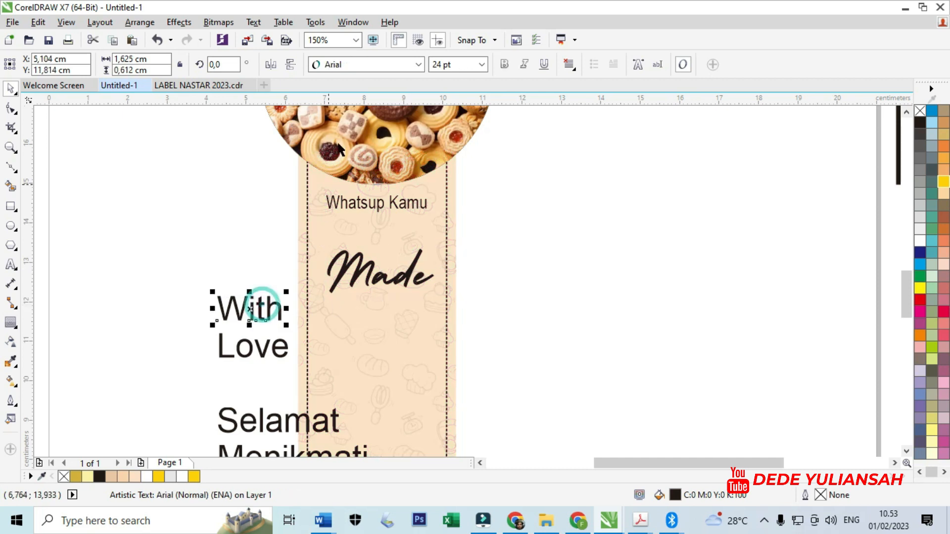
left_click(336, 64)
left_click(355, 98)
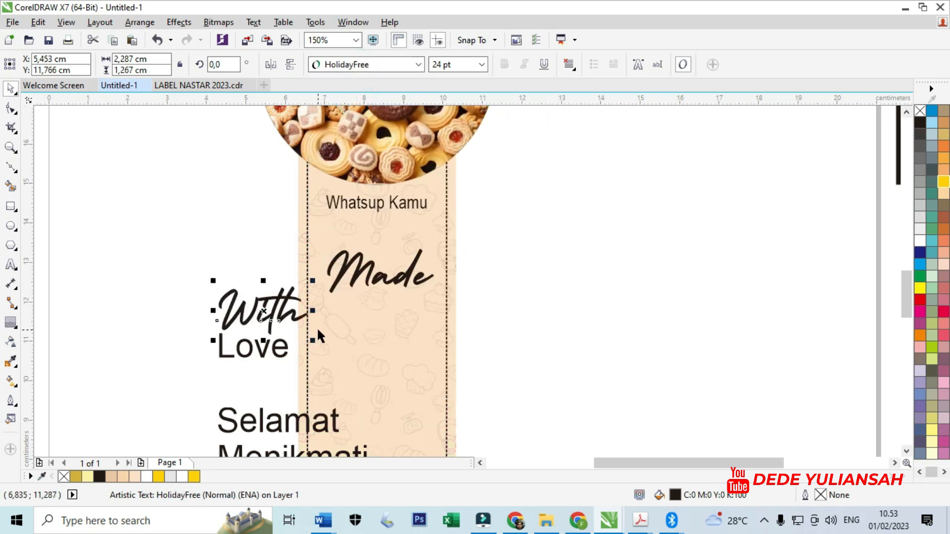
left_click_drag(317, 341, 382, 301)
- Place "Love" under "With" in the HolidayFree font and enlarge it to about 30 pt
left_click_drag(265, 360, 389, 343)
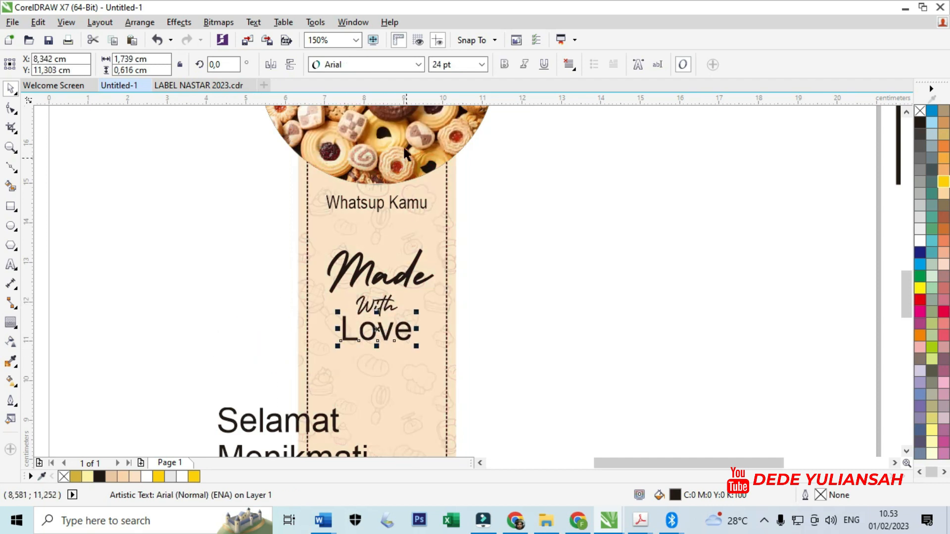
left_click(371, 69)
left_click(360, 99)
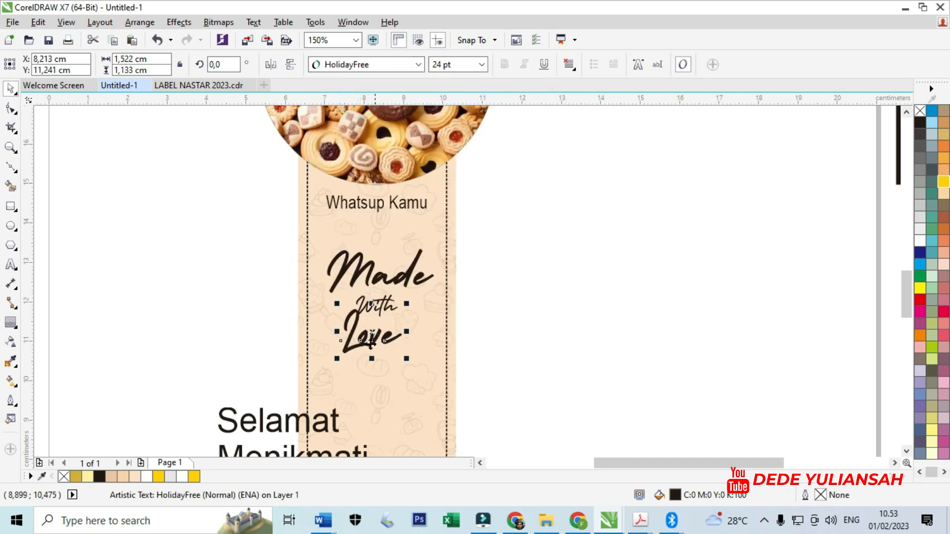
scroll(353, 327, "up", 1)
left_click_drag(356, 323, 346, 307)
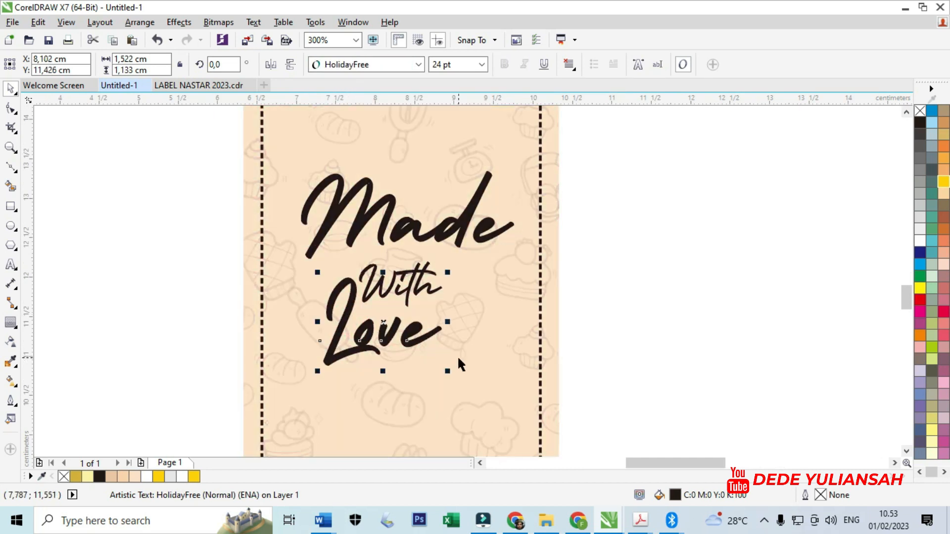
left_click_drag(447, 373, 481, 394)
left_click_drag(398, 338, 389, 319)
scroll(404, 295, "down", 2)
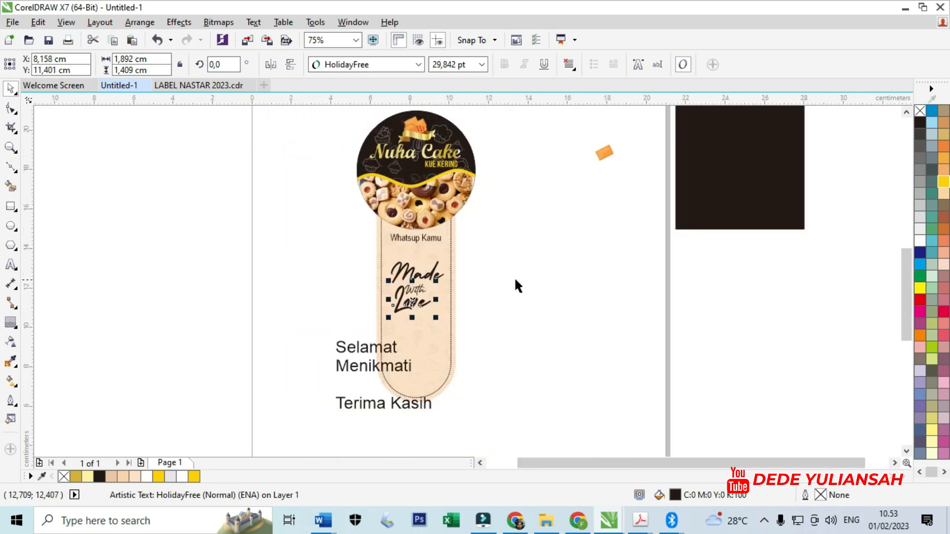
left_click(543, 283)
- Set "Selamat" and "Menikmati" in Bebas Neue Bold and fit them on the strip below "Love" at about 19.7 pt
left_click(354, 348)
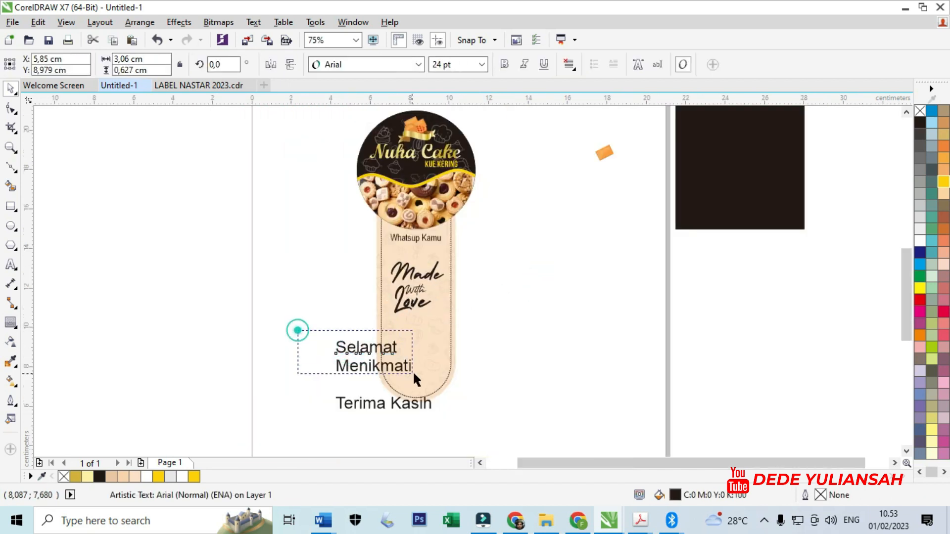
left_click_drag(413, 370, 412, 370)
left_click(354, 65)
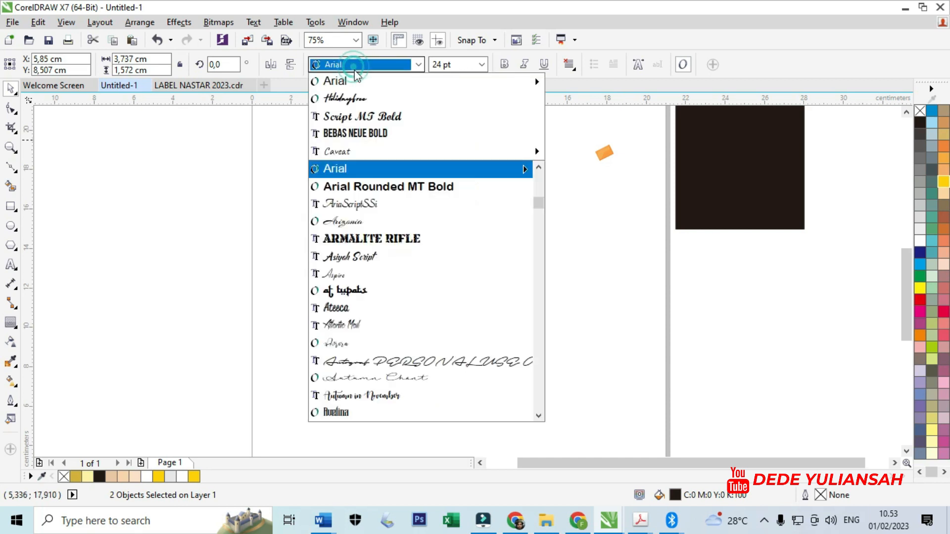
left_click(361, 133)
scroll(370, 352, "up", 1)
left_click_drag(370, 352, 487, 327)
left_click_drag(520, 381, 509, 372)
scroll(343, 350, "down", 1)
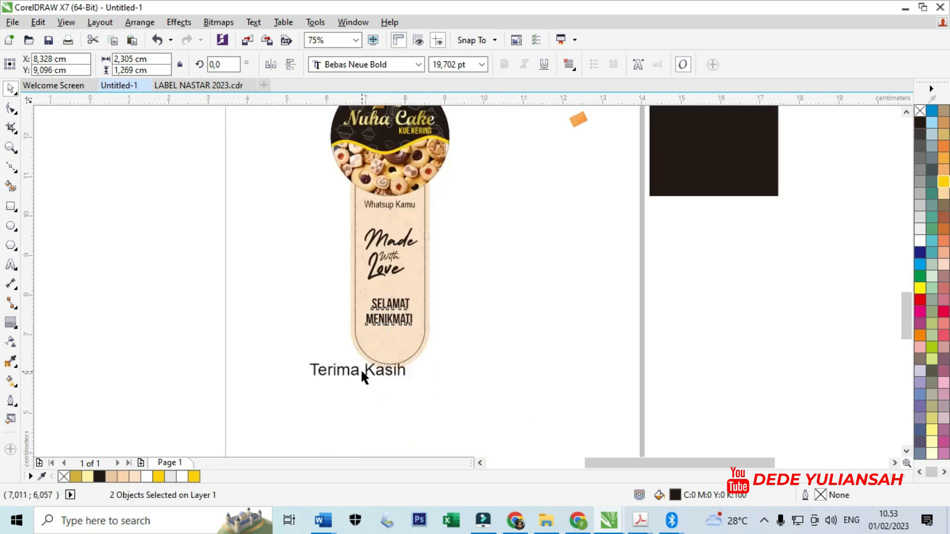
- Set "Terima Kasih" in Script MT Bold and fit it to the lower curve of the strip's dashed outline
scroll(361, 371, "up", 2)
left_click(386, 373)
left_click(418, 65)
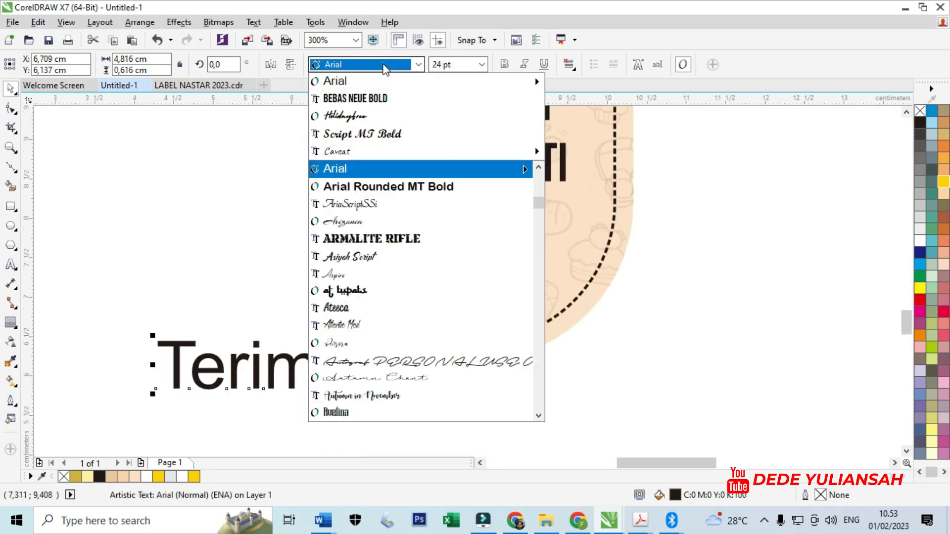
left_click(384, 137)
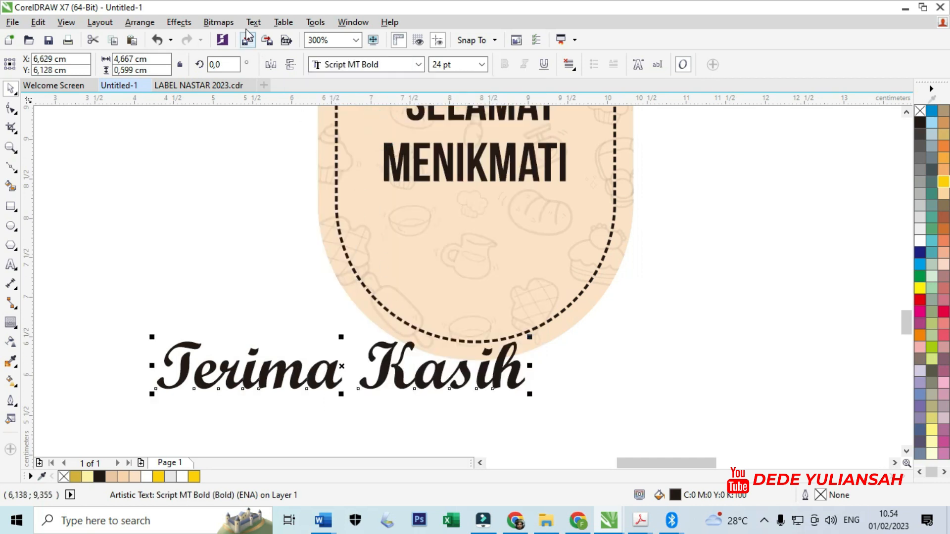
left_click(253, 22)
left_click(267, 239)
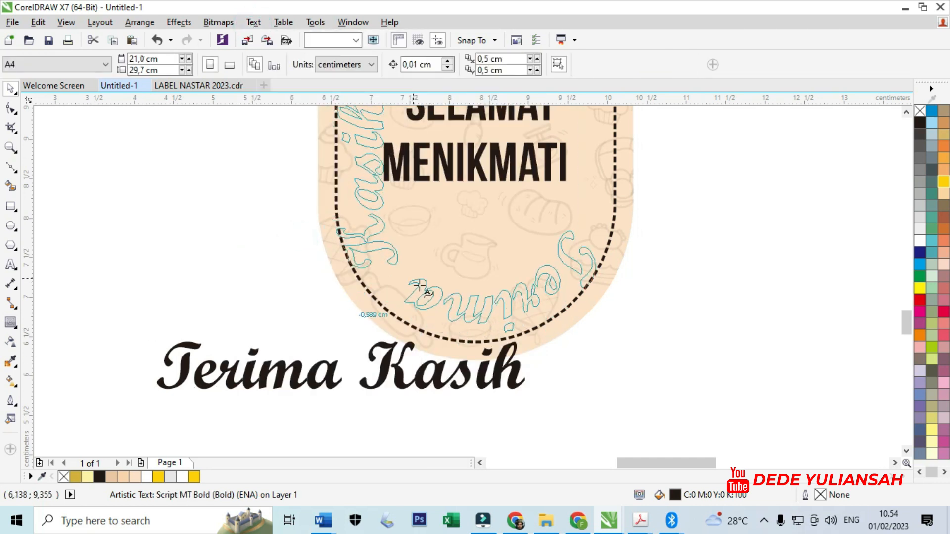
left_click(479, 312)
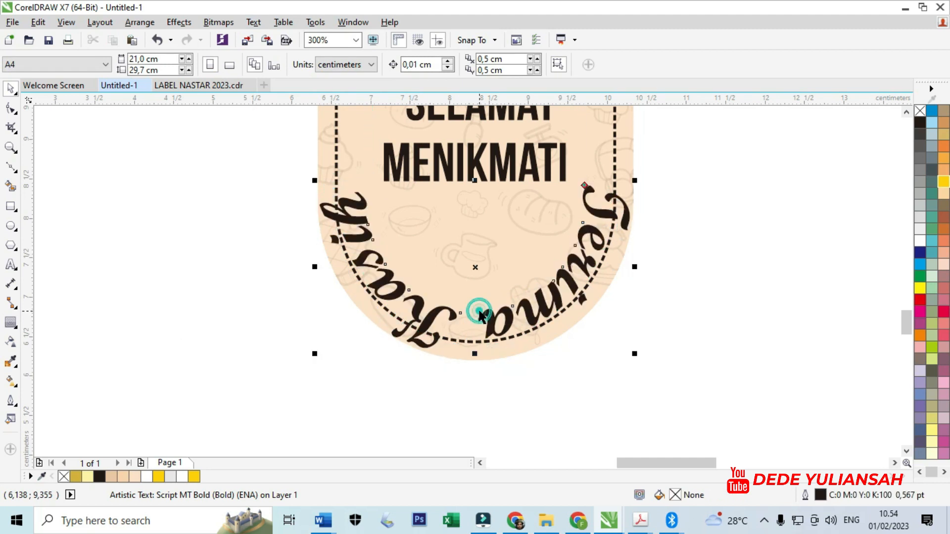
- Set the curved "Terima Kasih" text to 18 pt
double_click(503, 65)
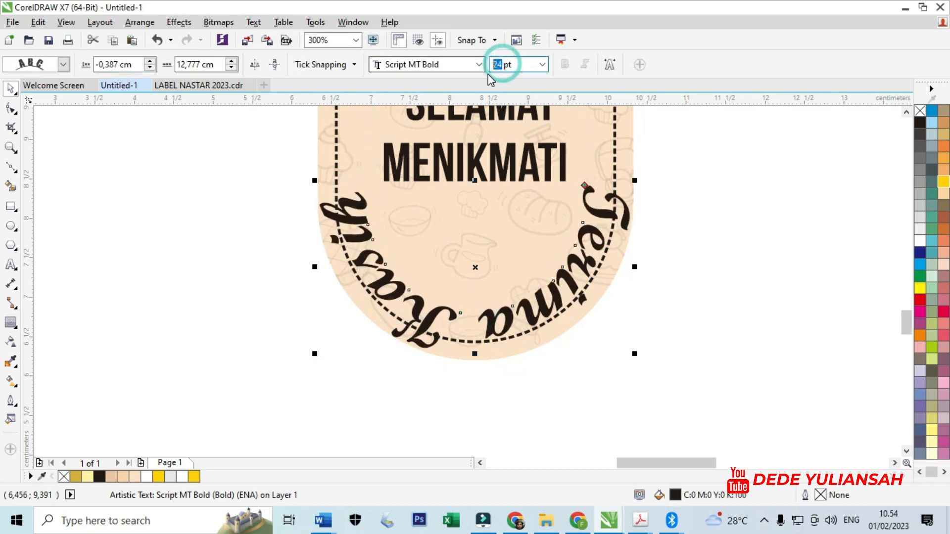
type("18")
key("Return")
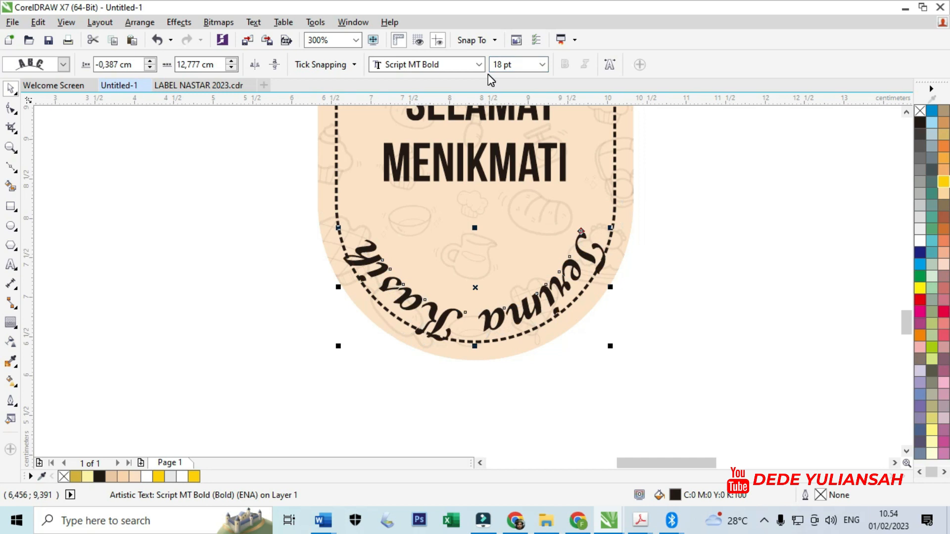
- Mirror the curved "Terima Kasih" horizontally and vertically, and centre it just inside the bottom of the dashed outline
left_click(255, 64)
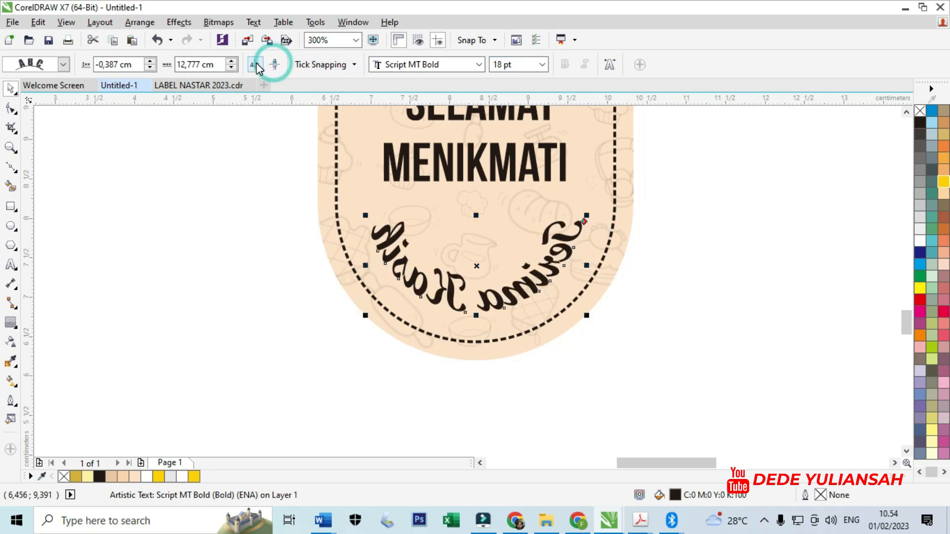
left_click(255, 65)
left_click_drag(505, 282, 528, 320)
left_click(647, 346)
scroll(446, 289, "down", 3)
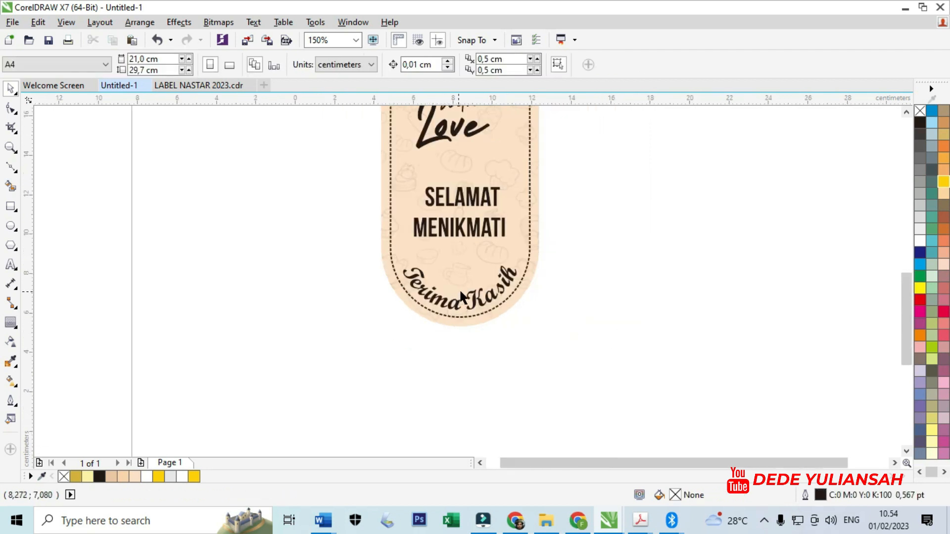
- Delete the leftover black square and the small orange piece beside the label
left_click(543, 274)
scroll(544, 247, "down", 2)
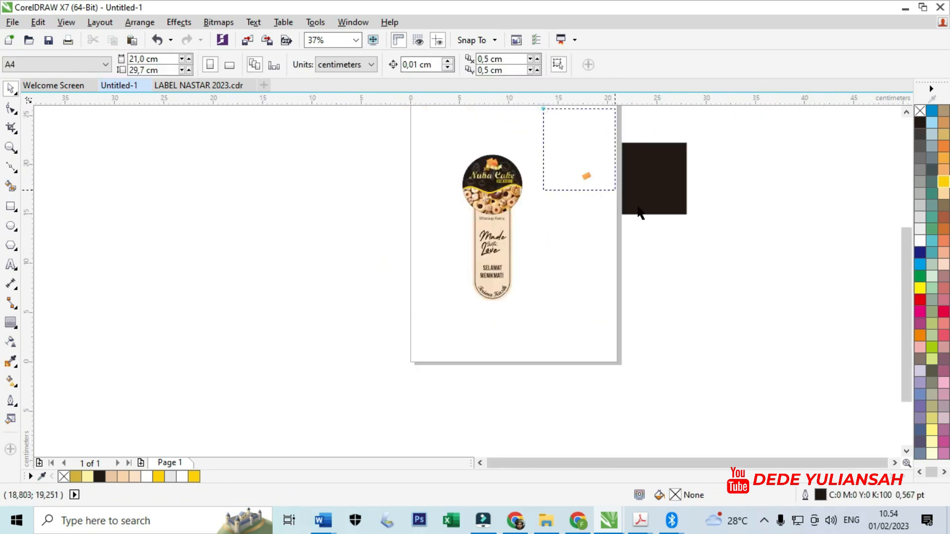
left_click_drag(639, 213, 768, 304)
key("Delete")
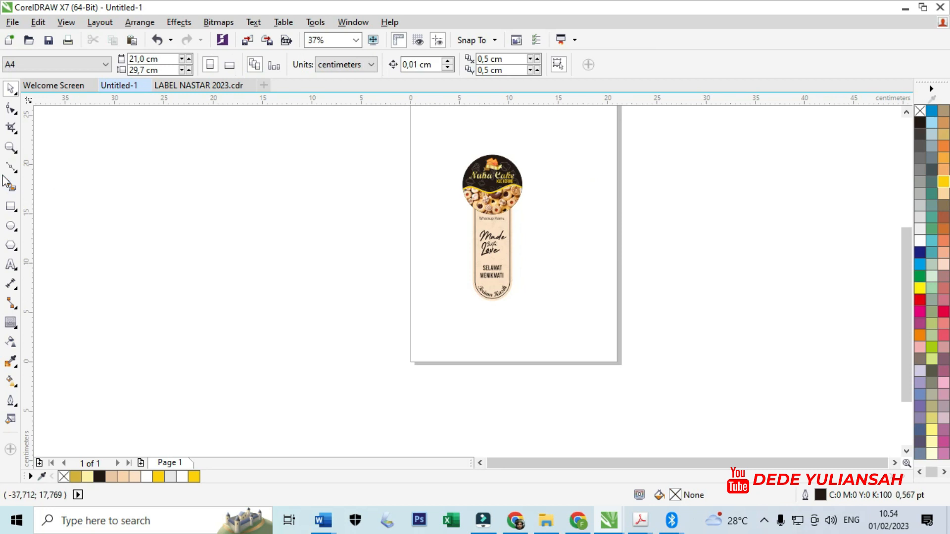
- Examine the complete label, from the branded circle down to the greeting text on the strip, up close and as a whole
left_click_drag(448, 140, 558, 322)
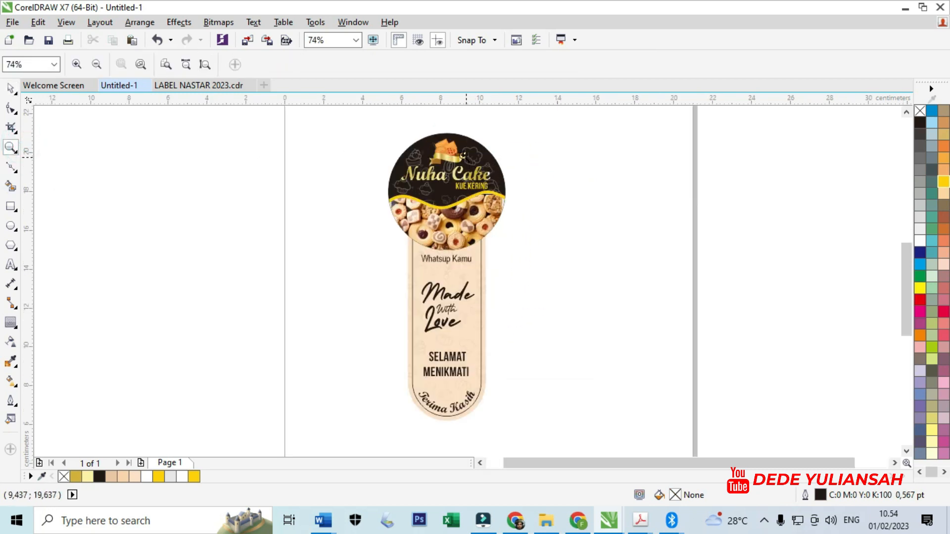
scroll(572, 424, "up", 5)
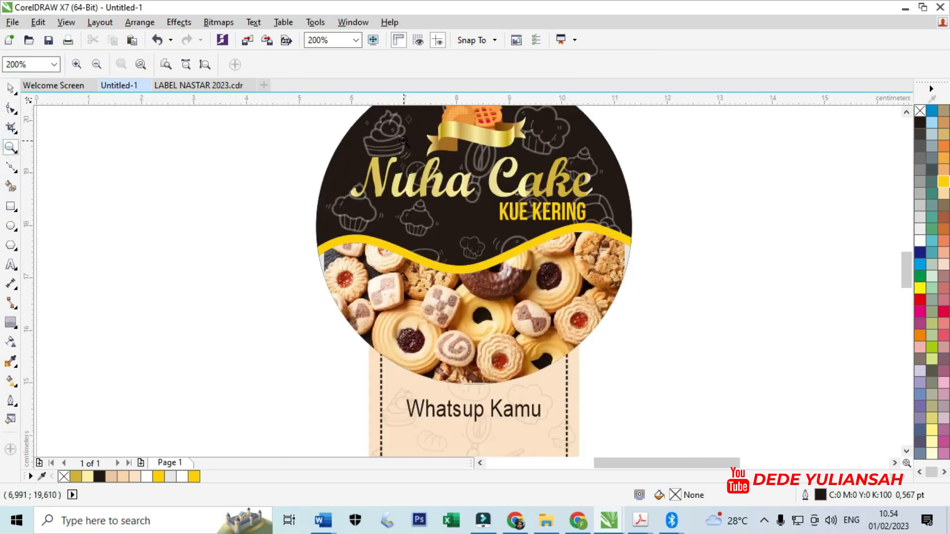
scroll(483, 211, "down", 2)
scroll(487, 207, "down", 1)
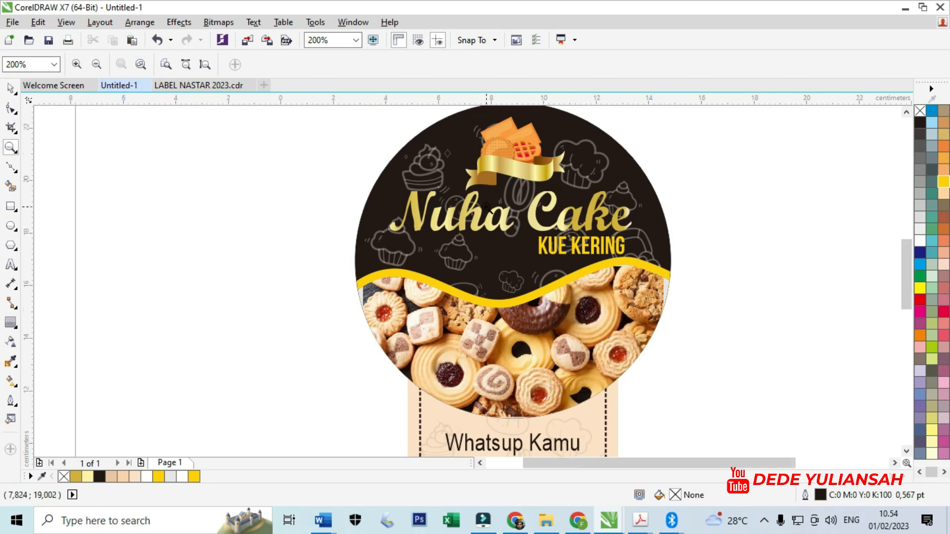
scroll(491, 314, "down", 1)
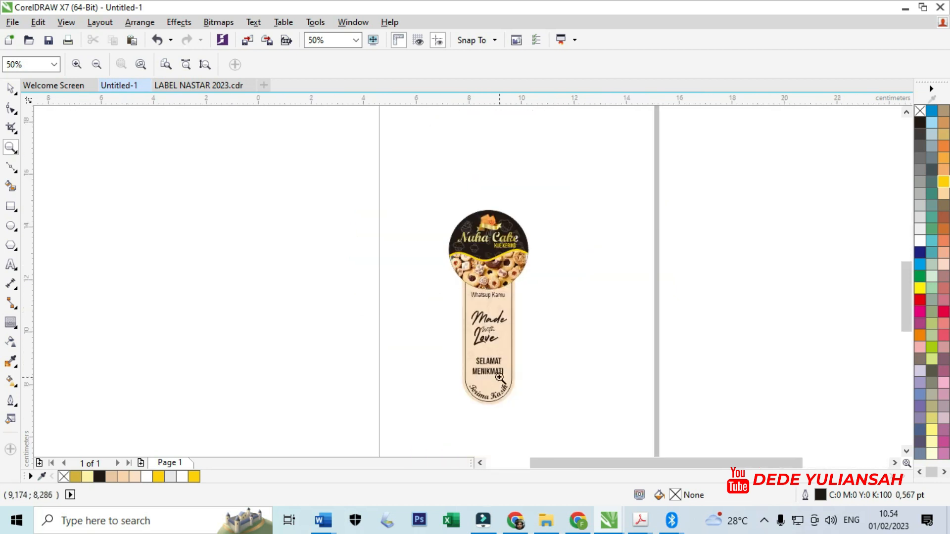
scroll(497, 346, "up", 2)
scroll(500, 365, "down", 2)
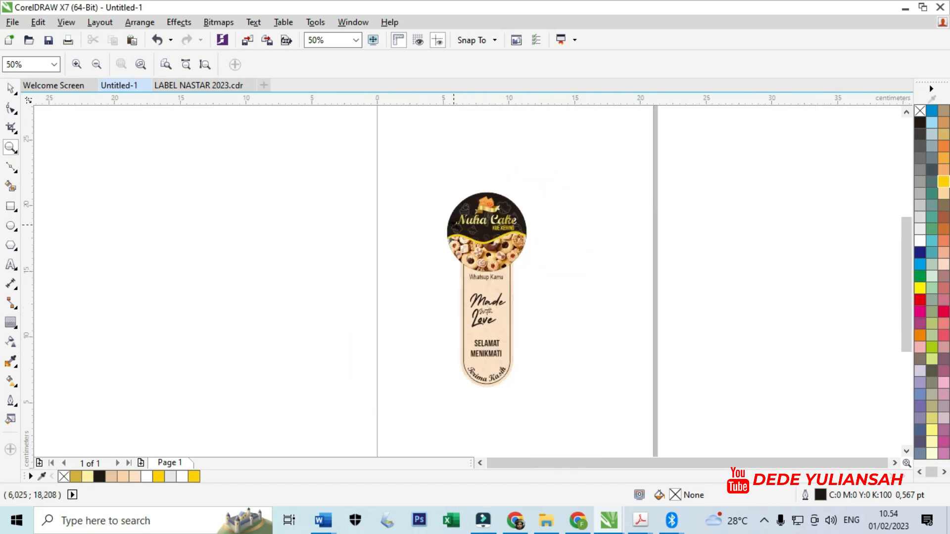
scroll(550, 388, "up", 1)
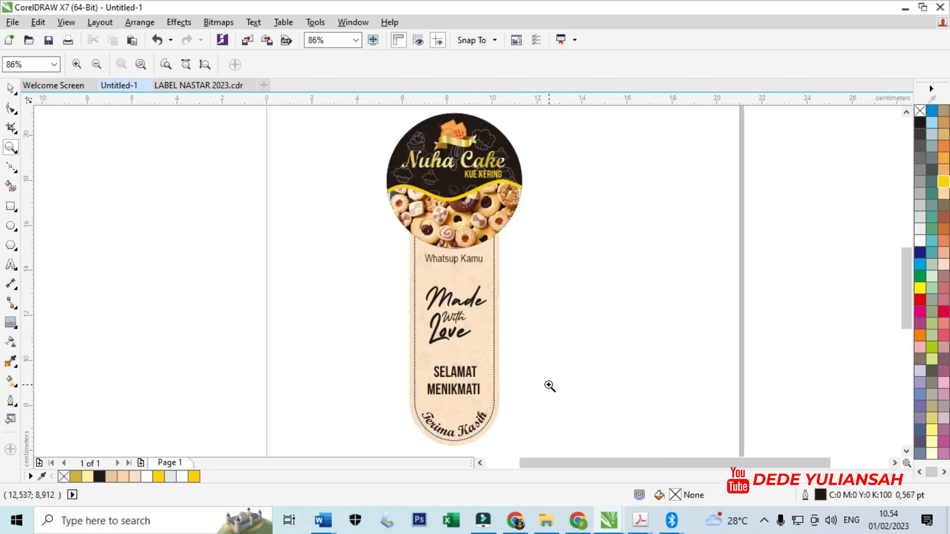